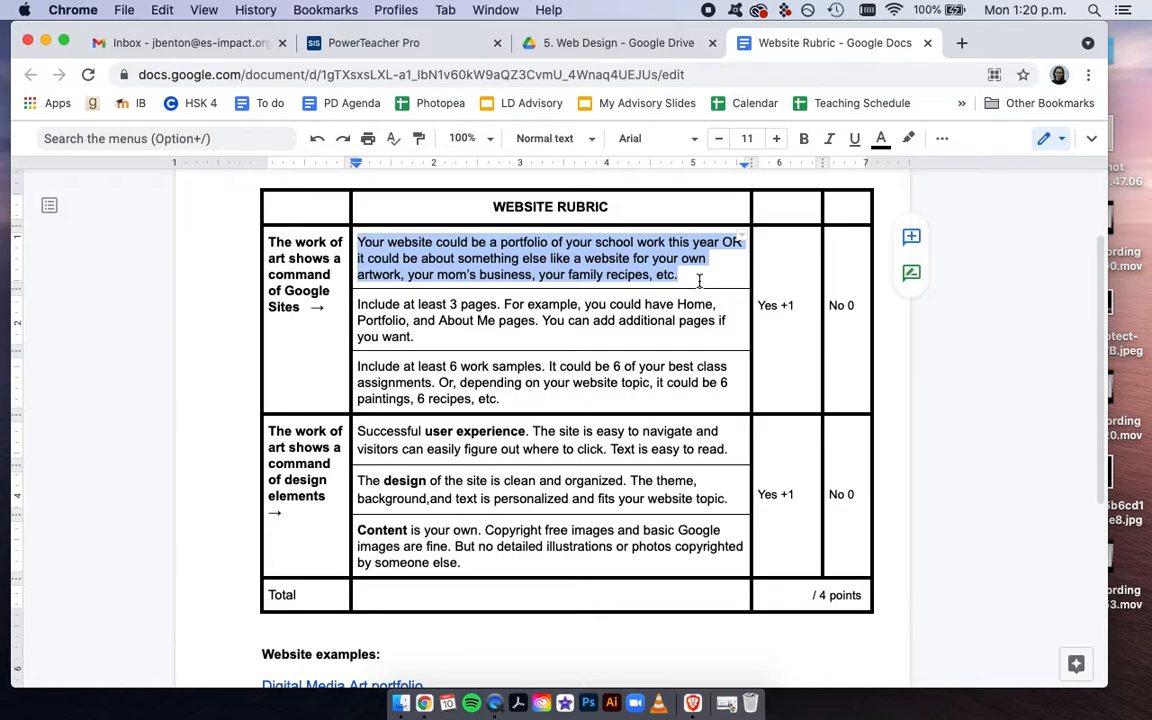
Step: Examine the website rubric's requirements for number of pages, work samples, user experience, design and content
left_click(359, 305)
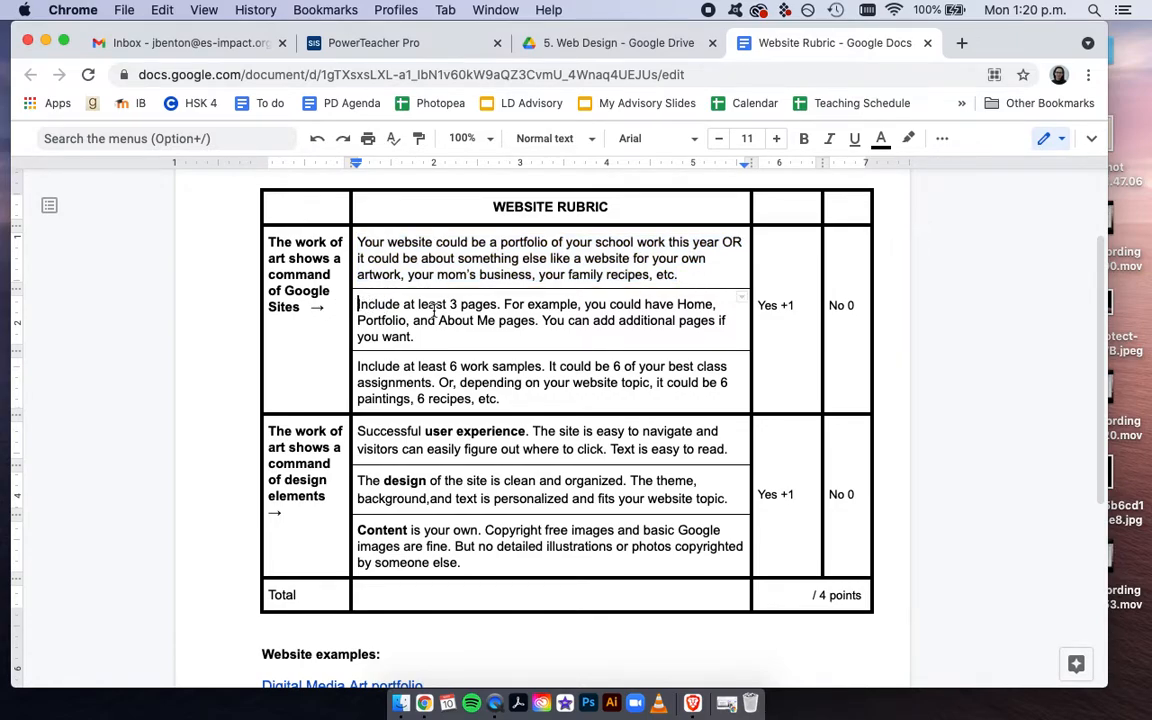
left_click_drag(359, 305, 496, 312)
left_click_drag(358, 367, 541, 363)
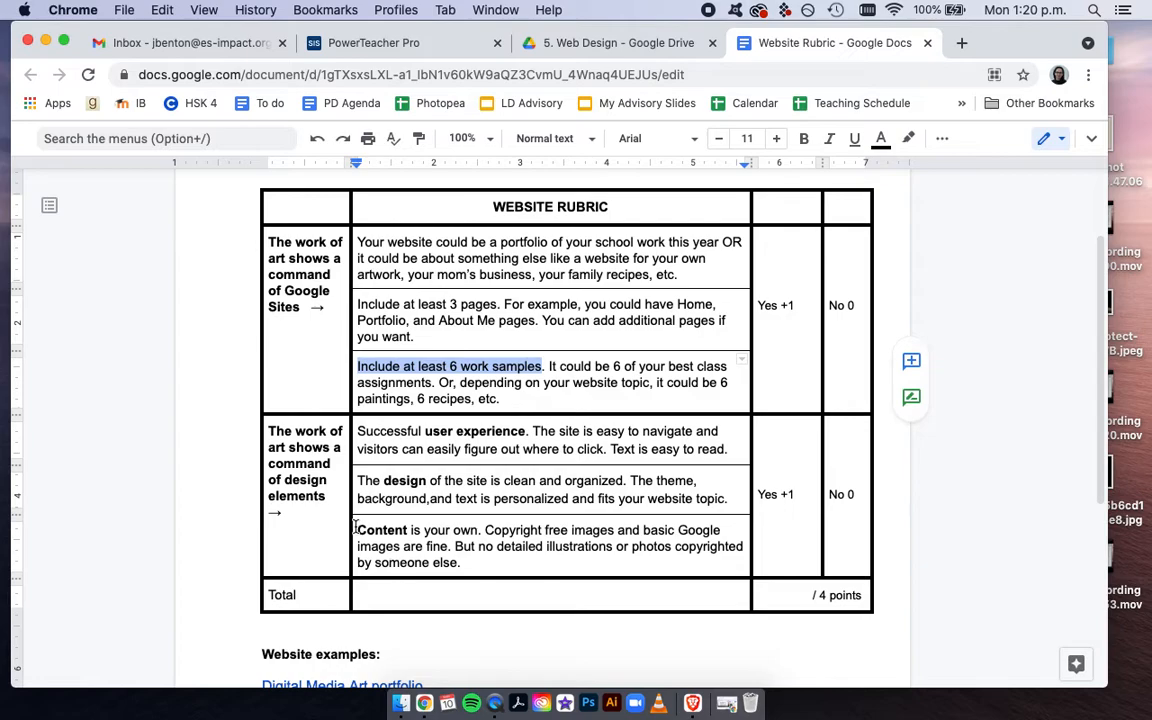
left_click_drag(425, 431, 527, 431)
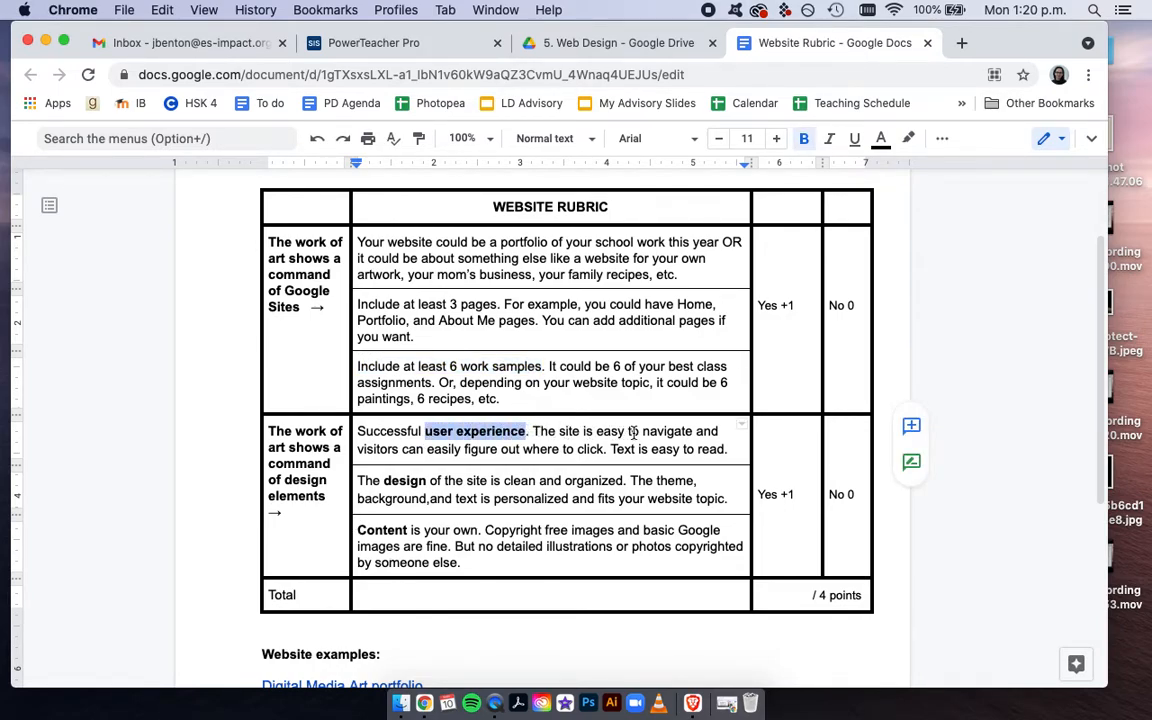
left_click_drag(383, 480, 428, 480)
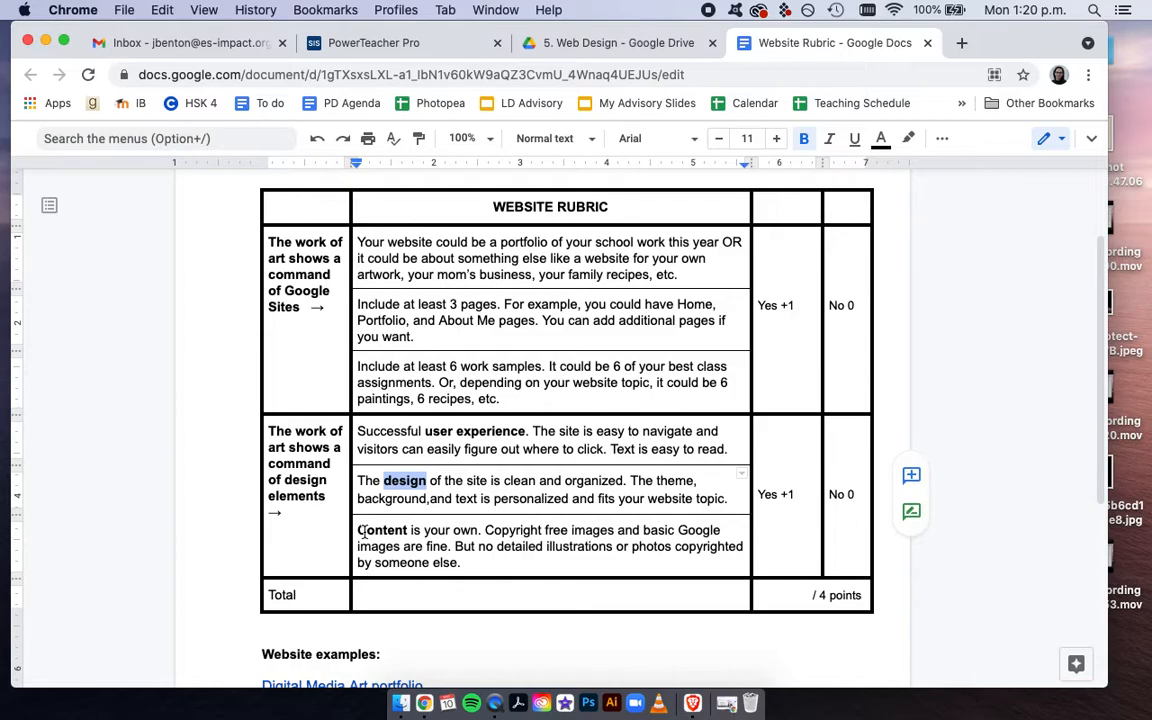
left_click_drag(361, 535, 406, 531)
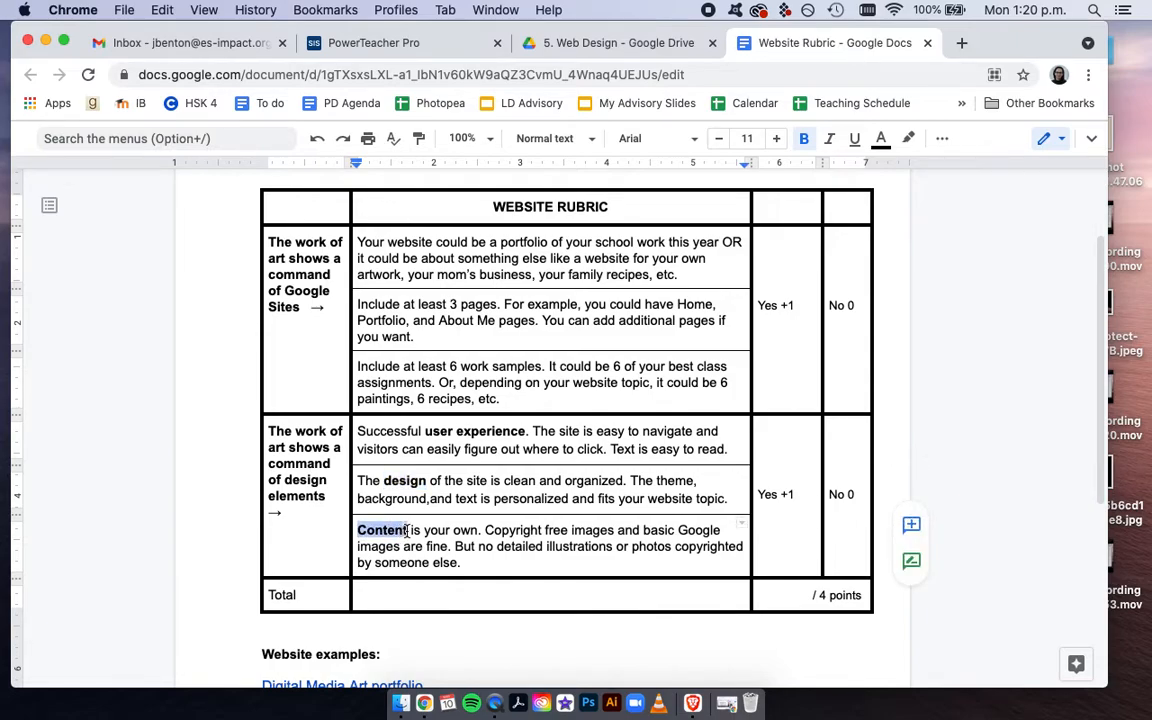
Step: Open the Digital Media Art portfolio example site linked below the rubric
scroll(476, 555, "down", 1)
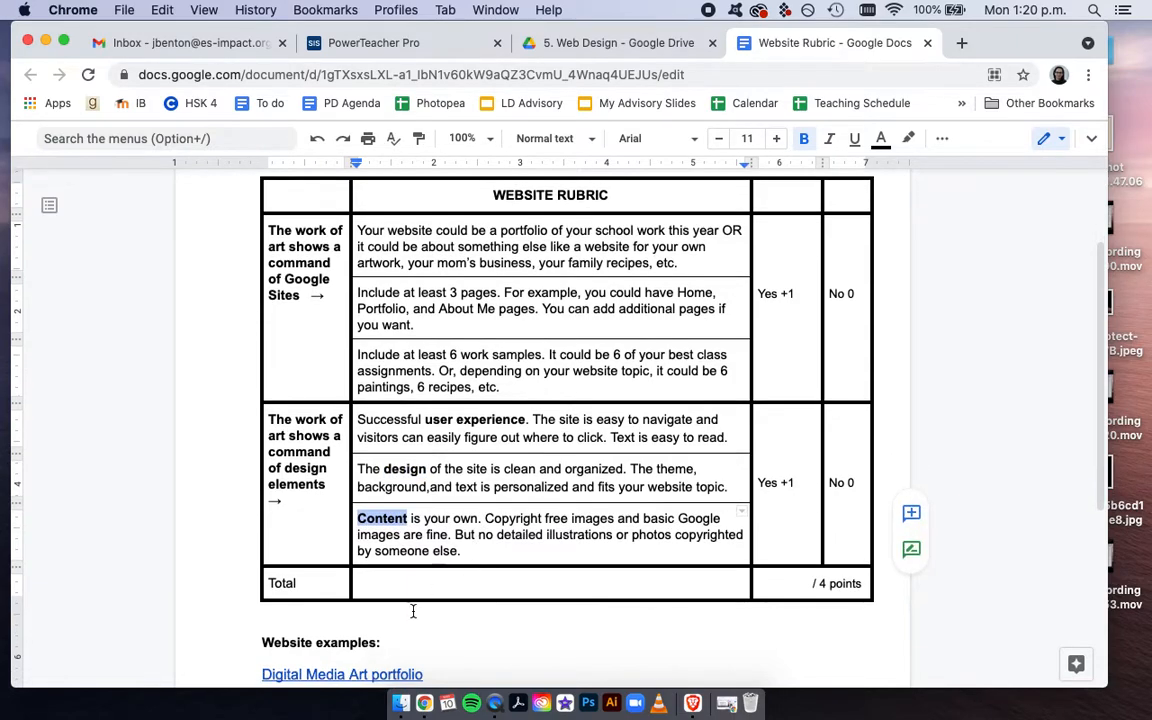
scroll(357, 650, "down", 4)
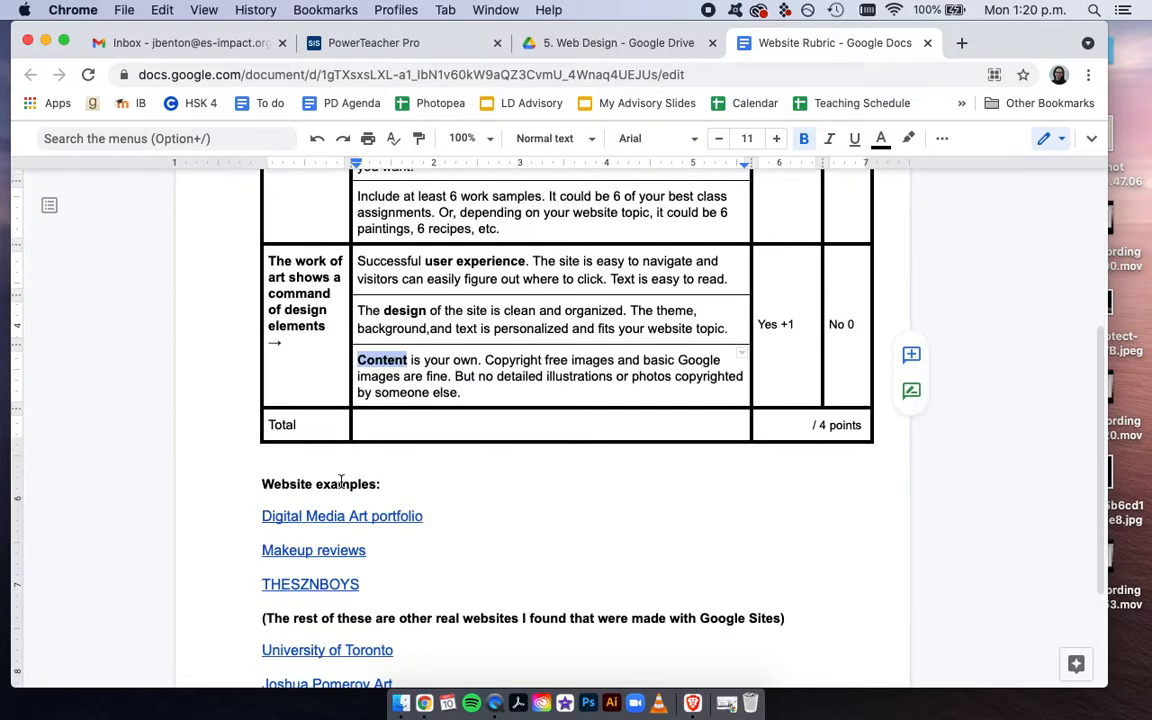
left_click(328, 513)
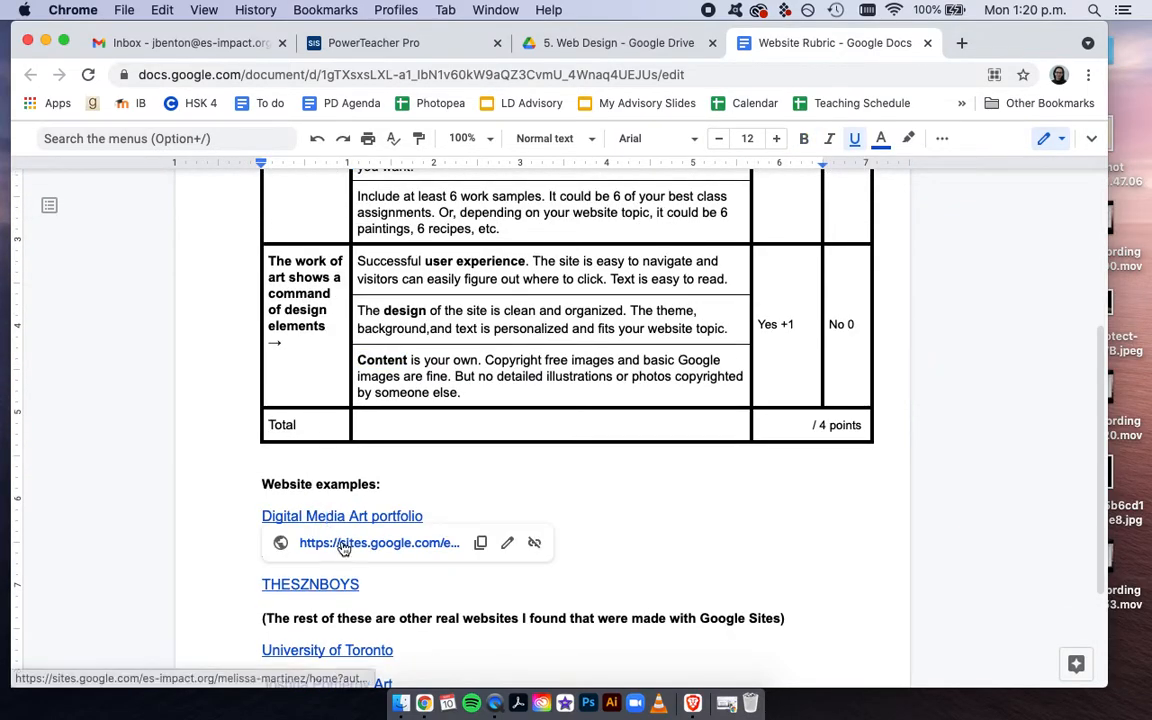
left_click(310, 494)
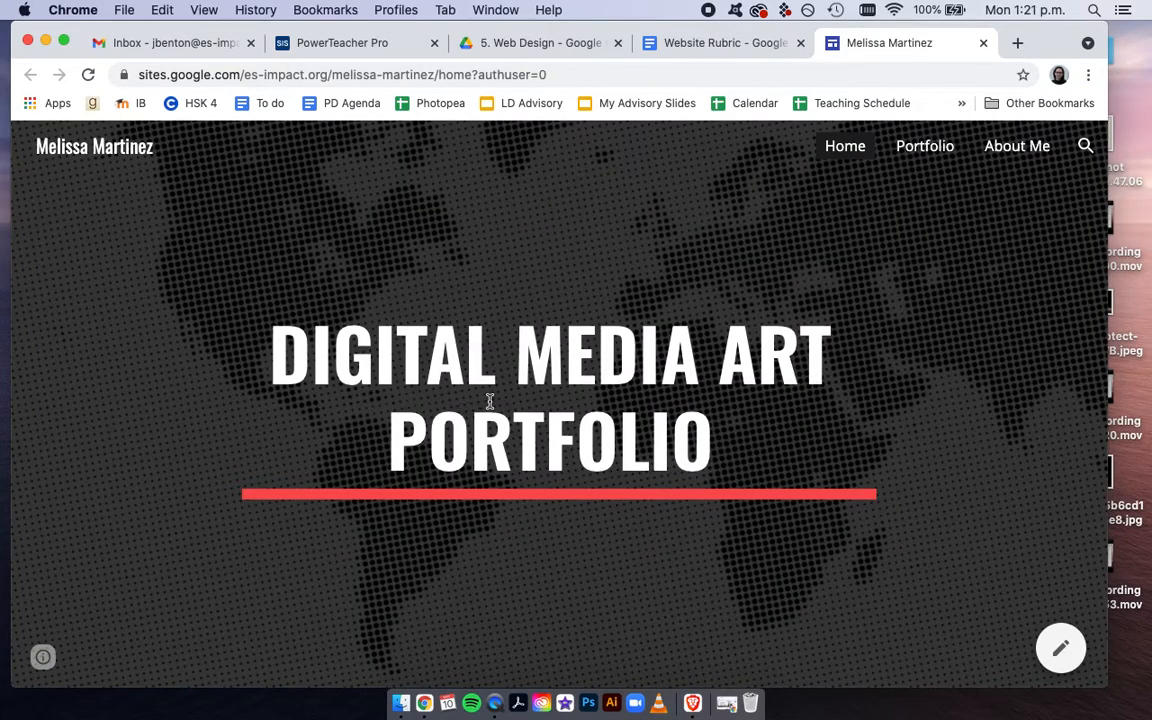
Step: Look through the example site's Portfolio and About Me pages, and close the site
left_click(910, 154)
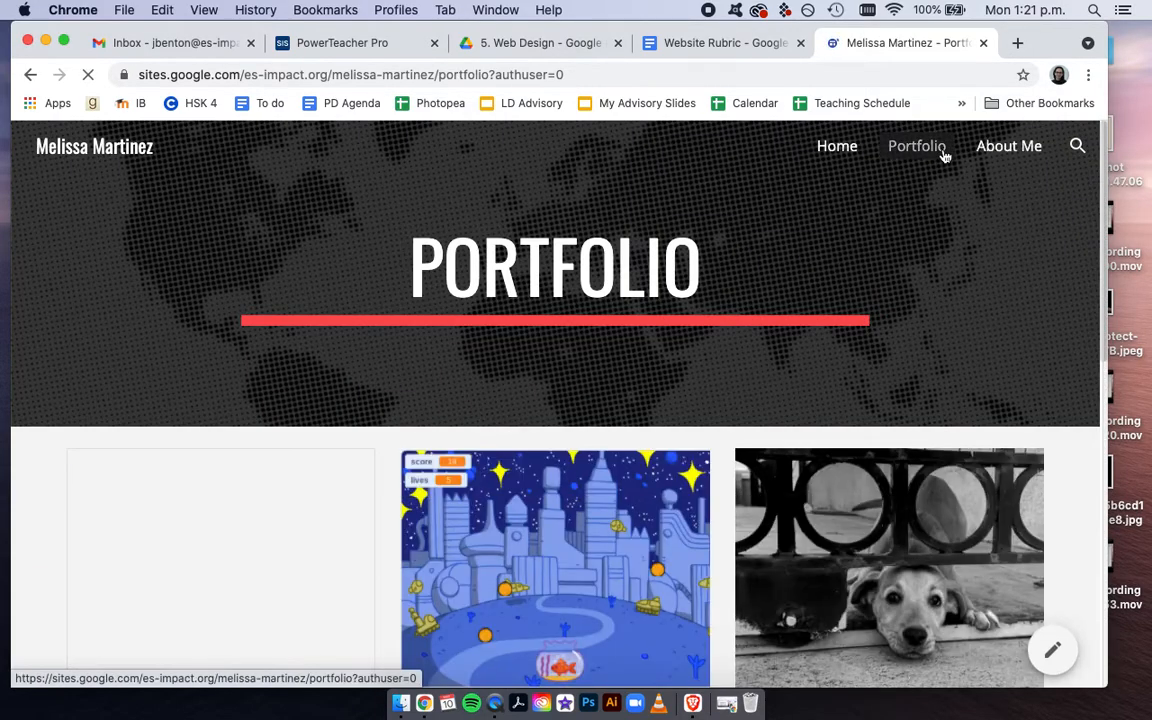
scroll(777, 334, "down", 3)
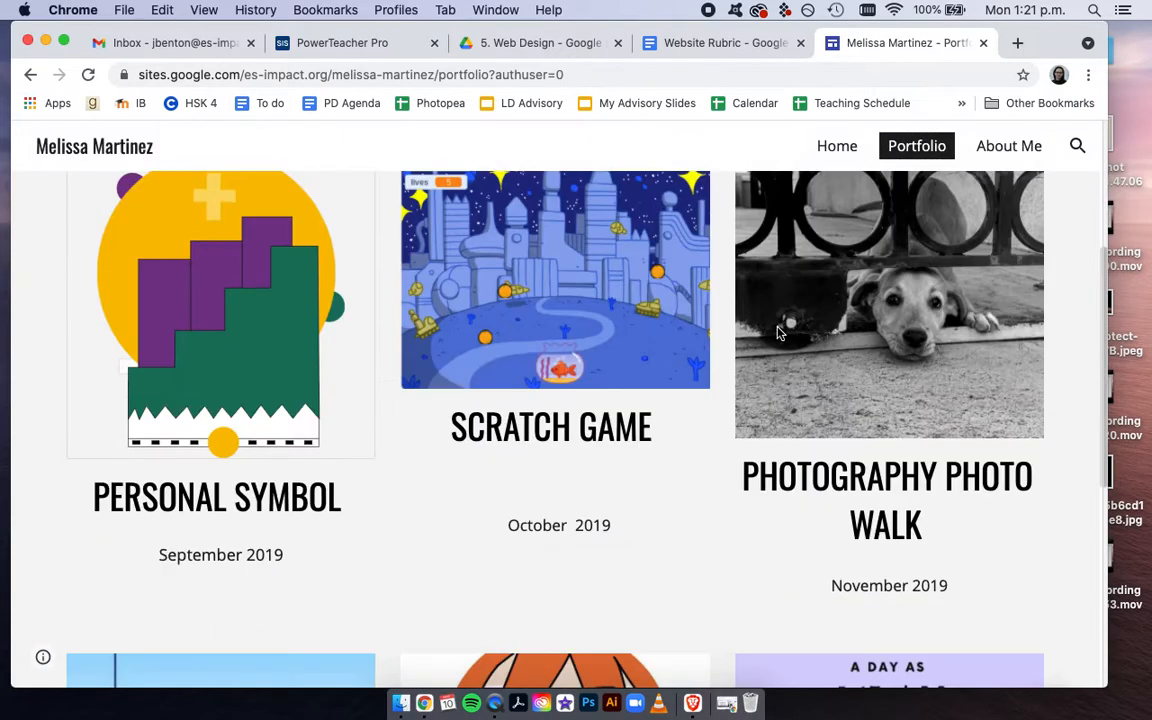
scroll(393, 509, "down", 2)
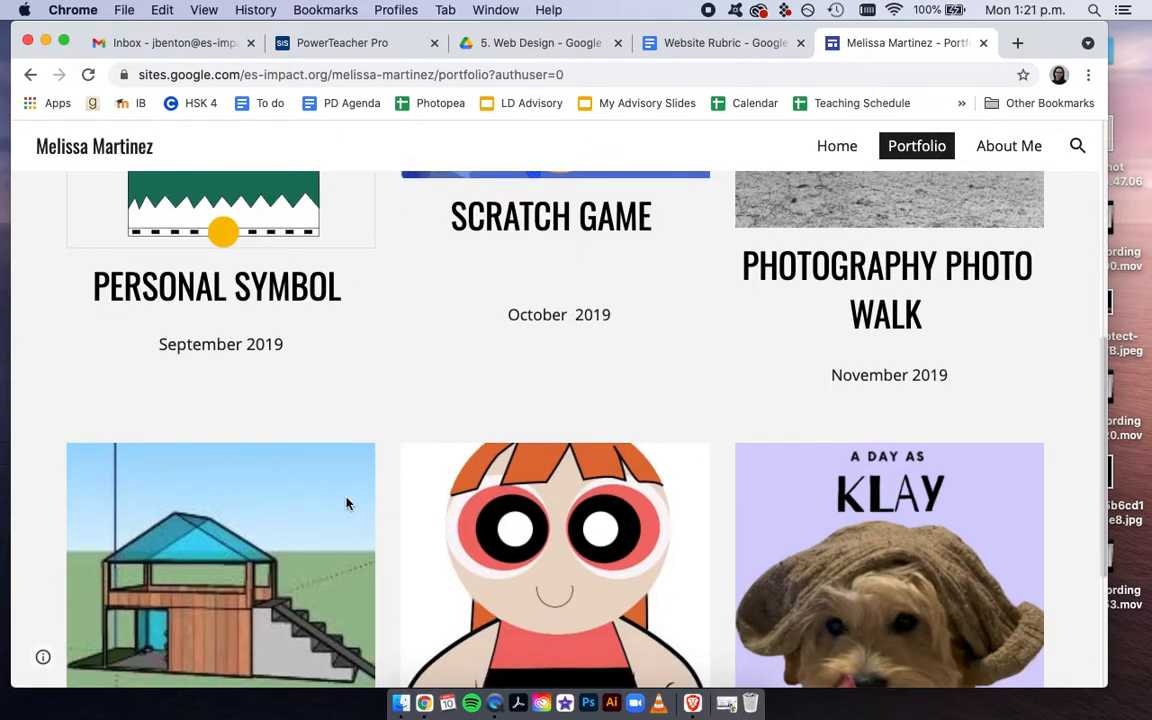
scroll(836, 521, "down", 2)
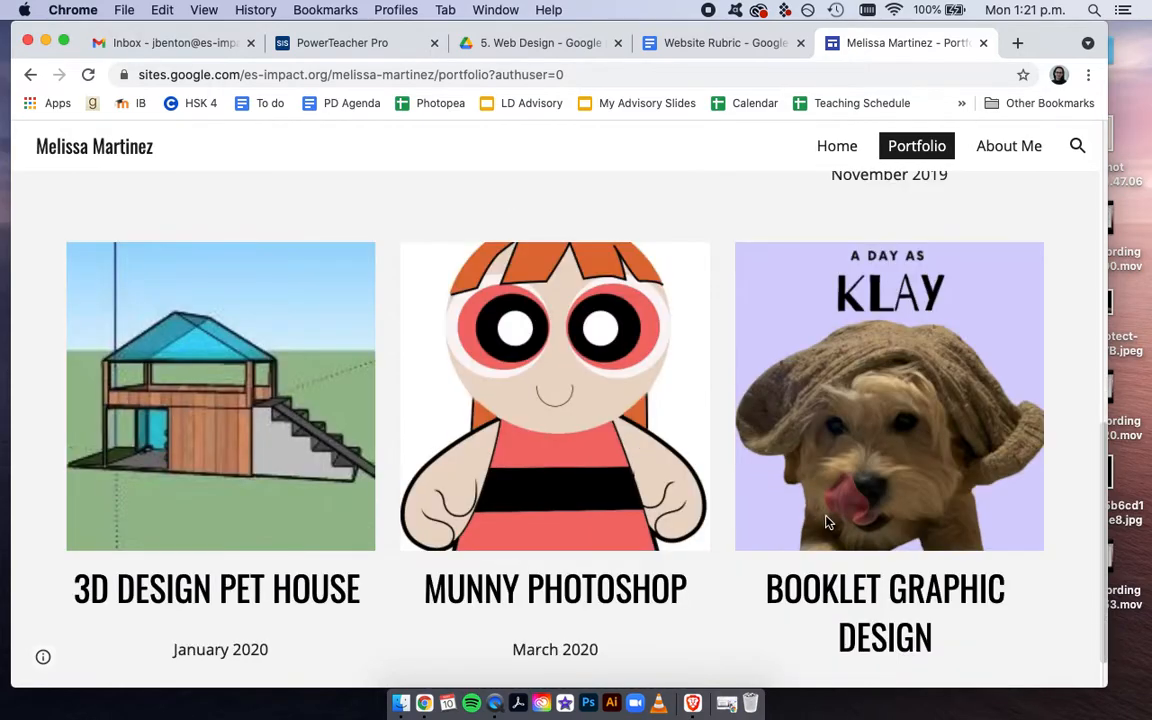
scroll(728, 427, "up", 3)
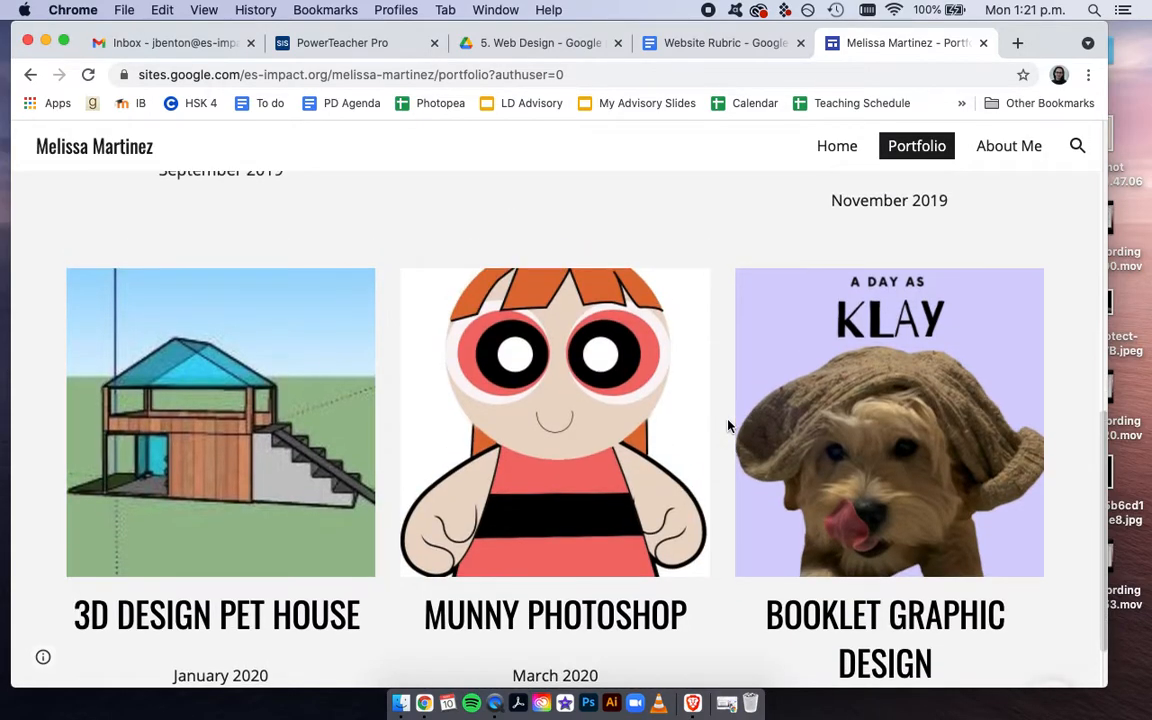
scroll(728, 427, "up", 5)
left_click(1005, 147)
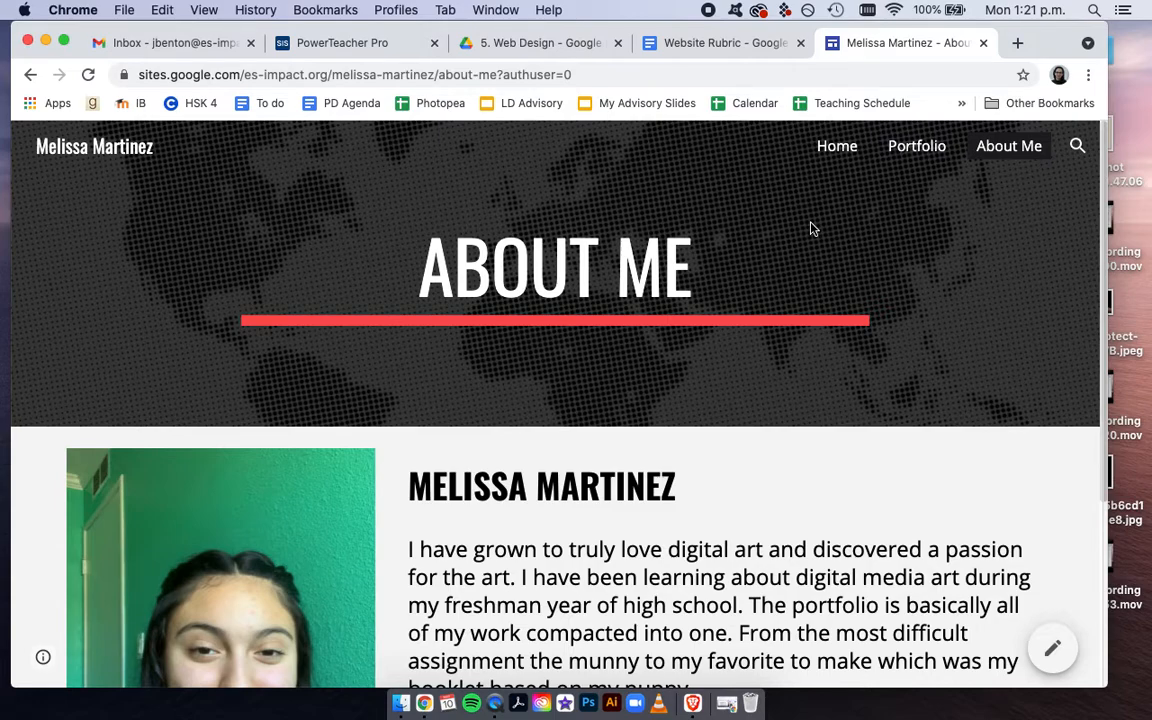
left_click(984, 46)
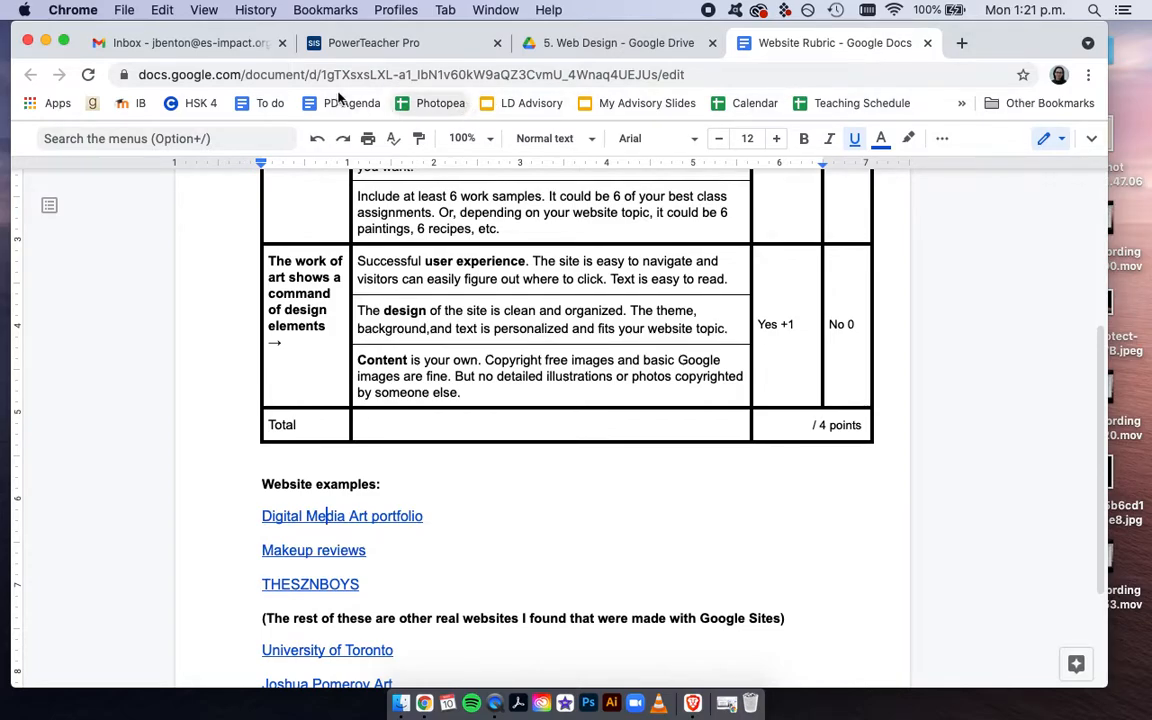
Step: Switch to Gmail, open Google Sites from there and create a new blank site
left_click(186, 46)
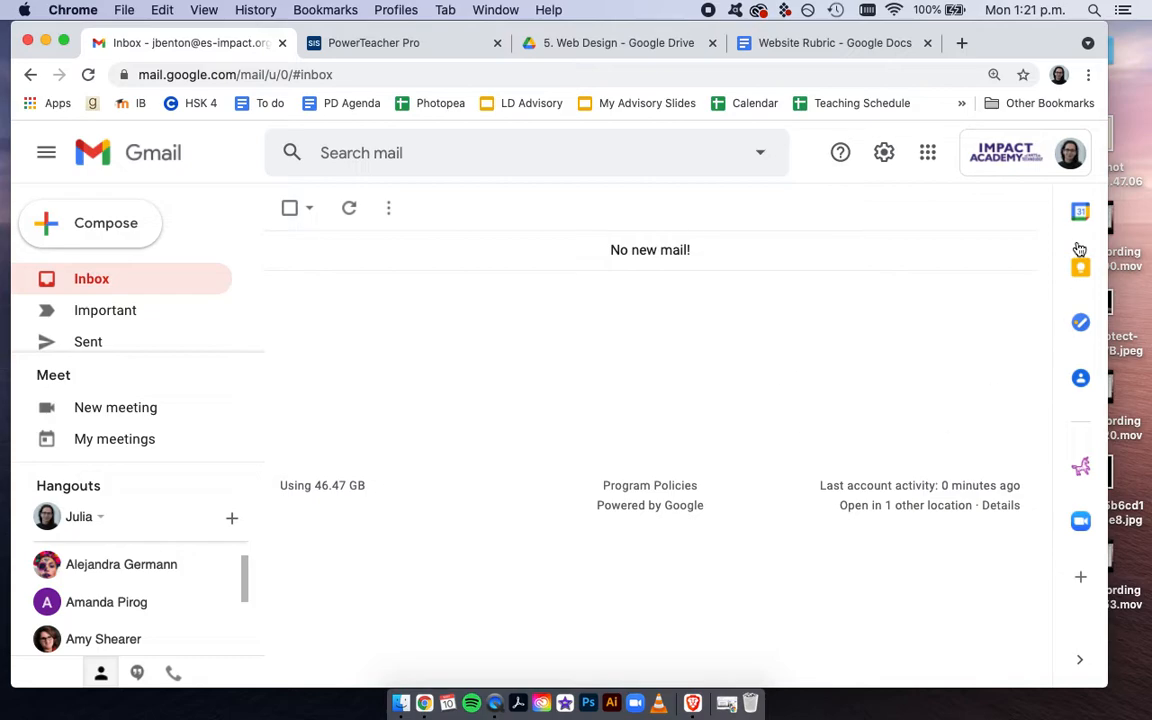
left_click(928, 160)
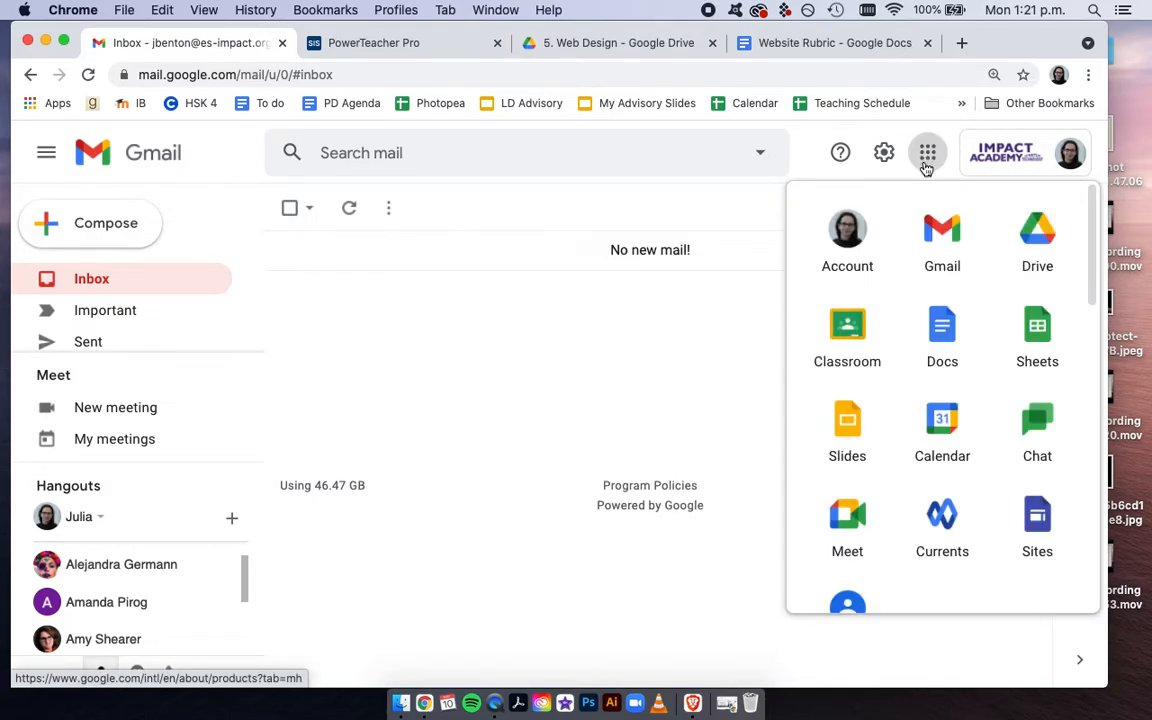
left_click(1030, 535)
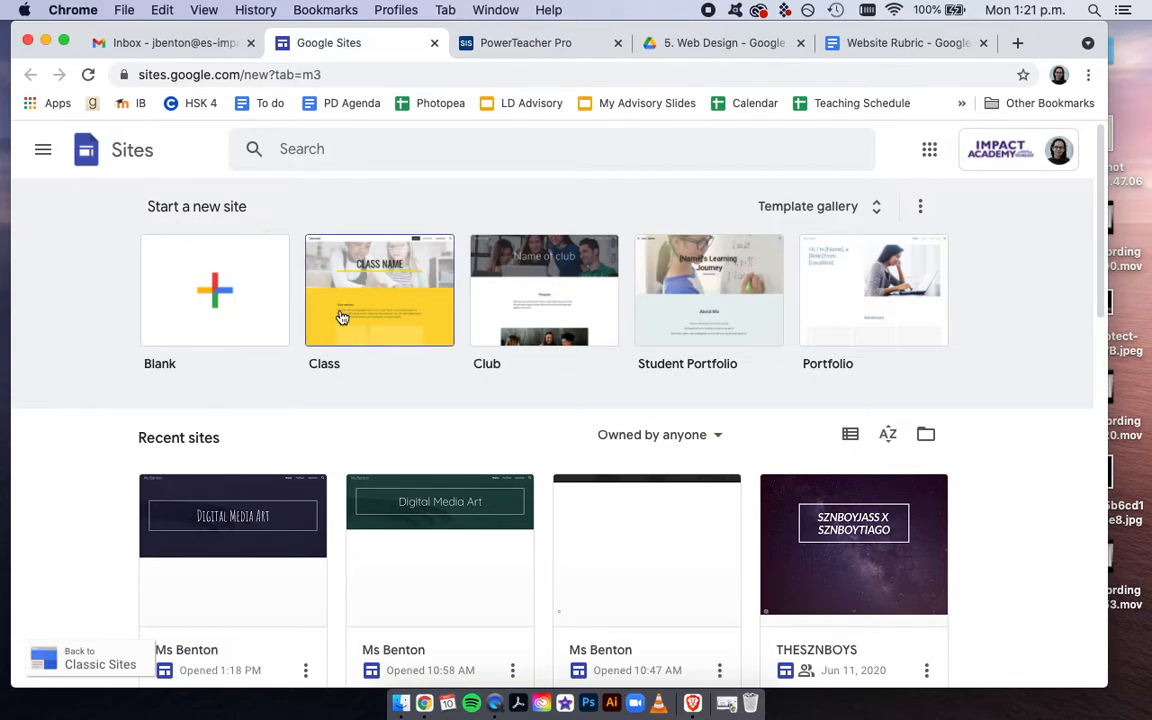
left_click(217, 296)
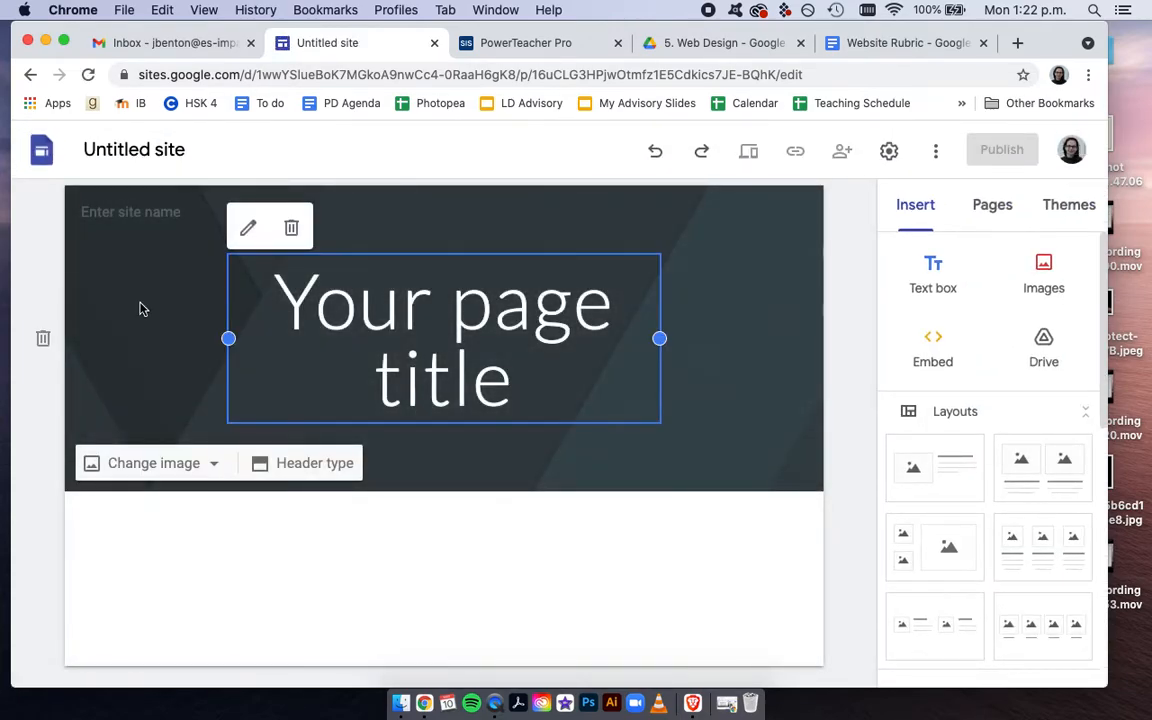
Step: Rename the untitled site file with the teacher's title and last name
left_click(127, 151)
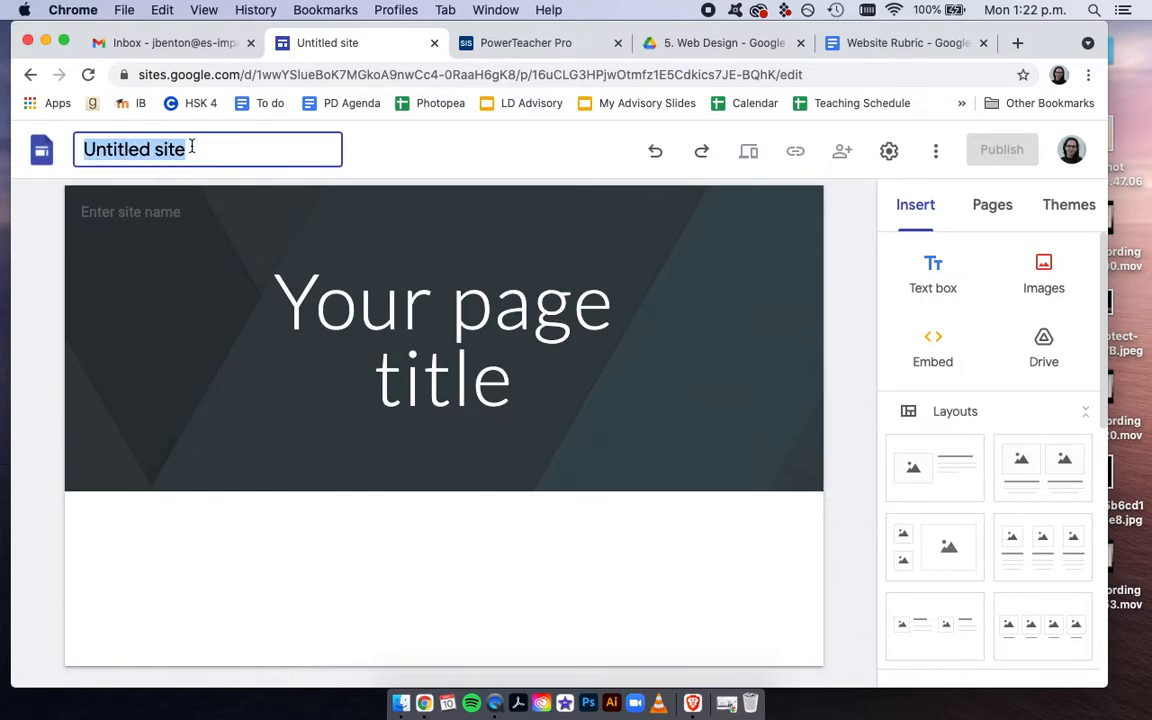
type("Ms")
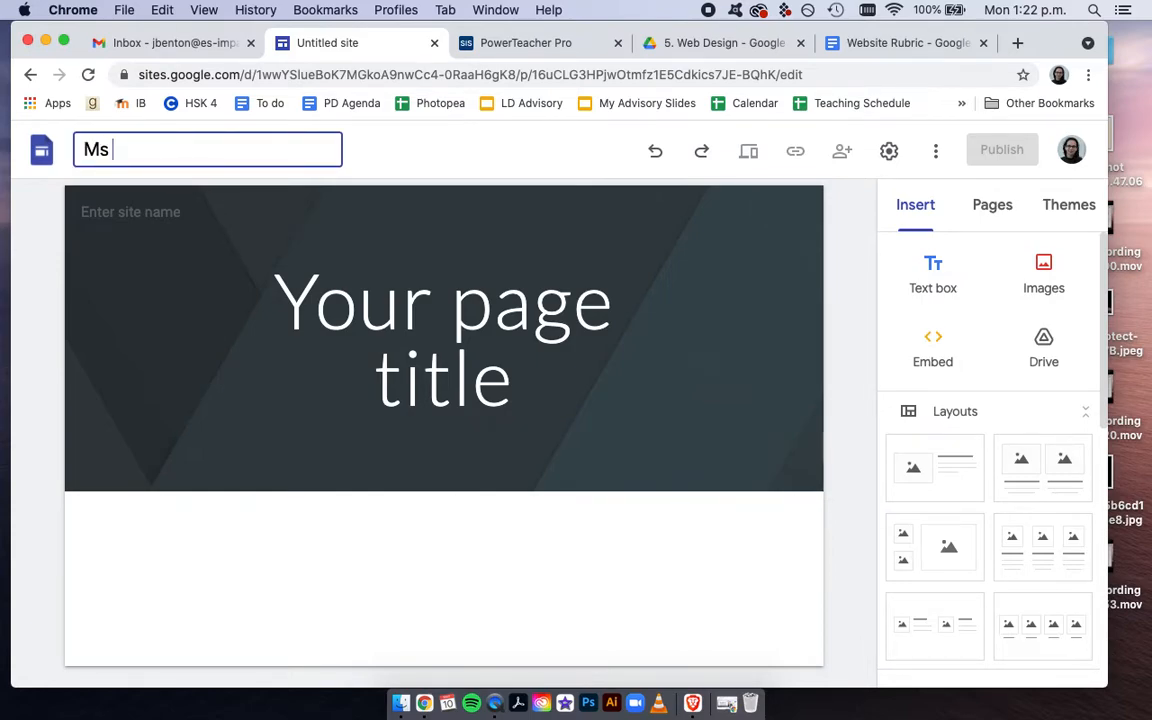
key("Return")
left_click(165, 134)
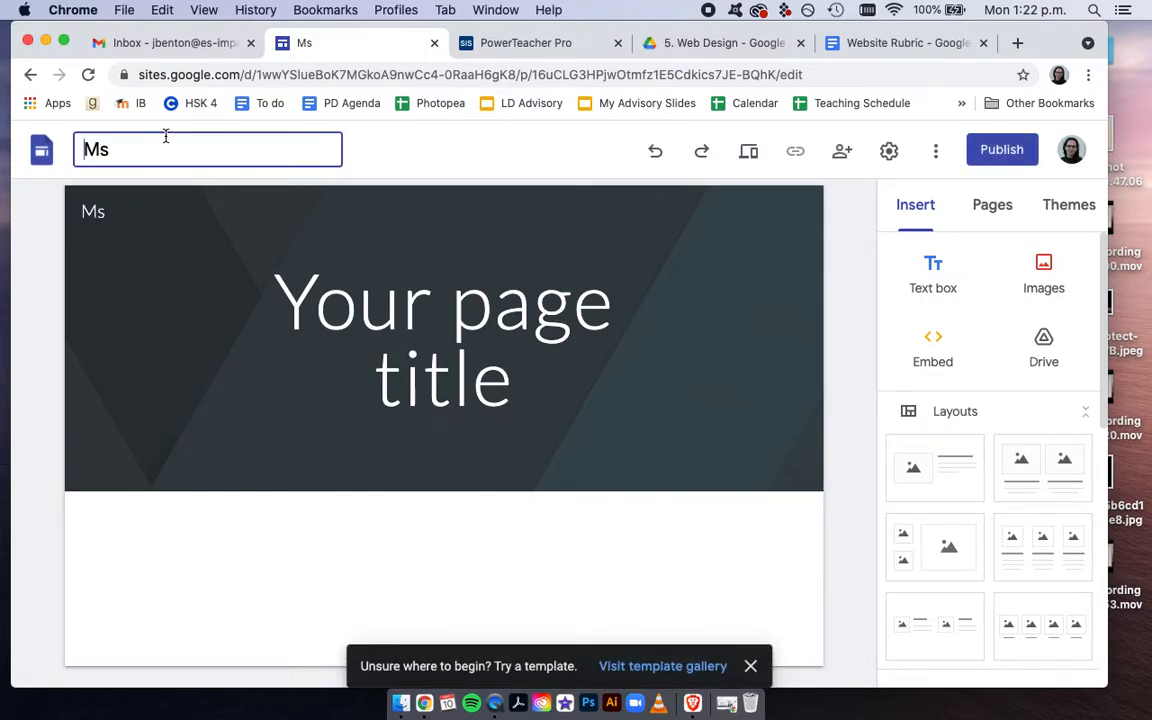
type("Benton")
key("Return")
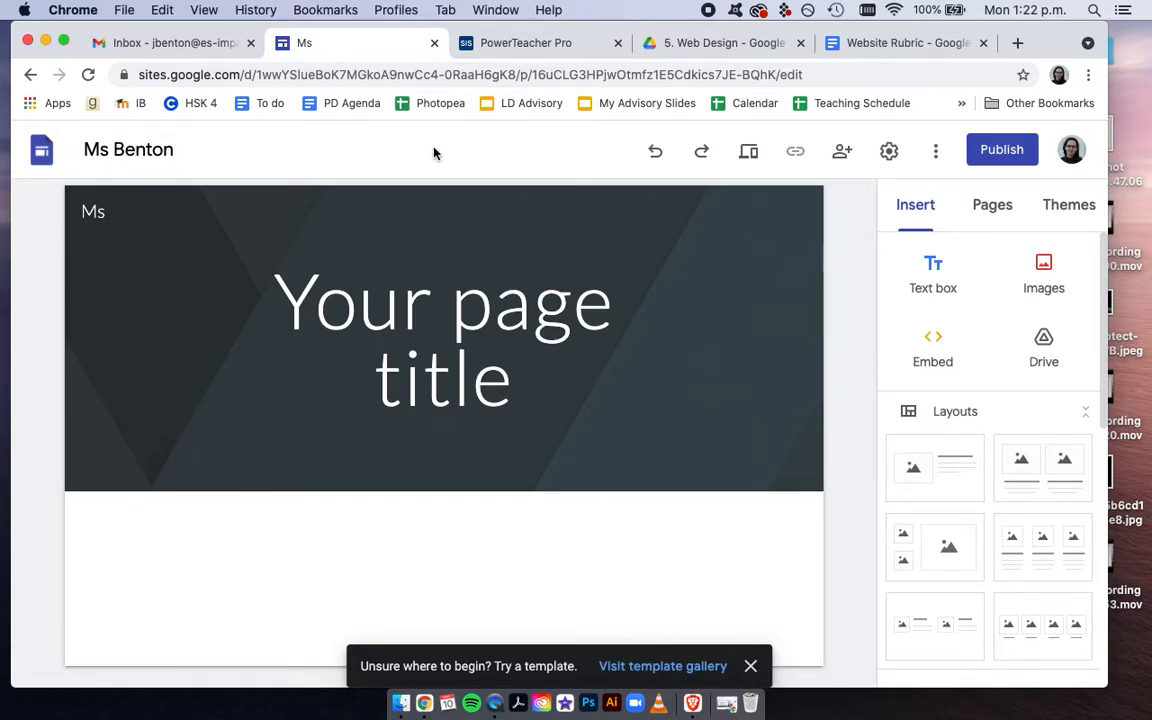
Step: Complete the site name shown in the page header with the teacher's last name
left_click(112, 211)
left_click(121, 150)
left_click(126, 207)
type("Benton")
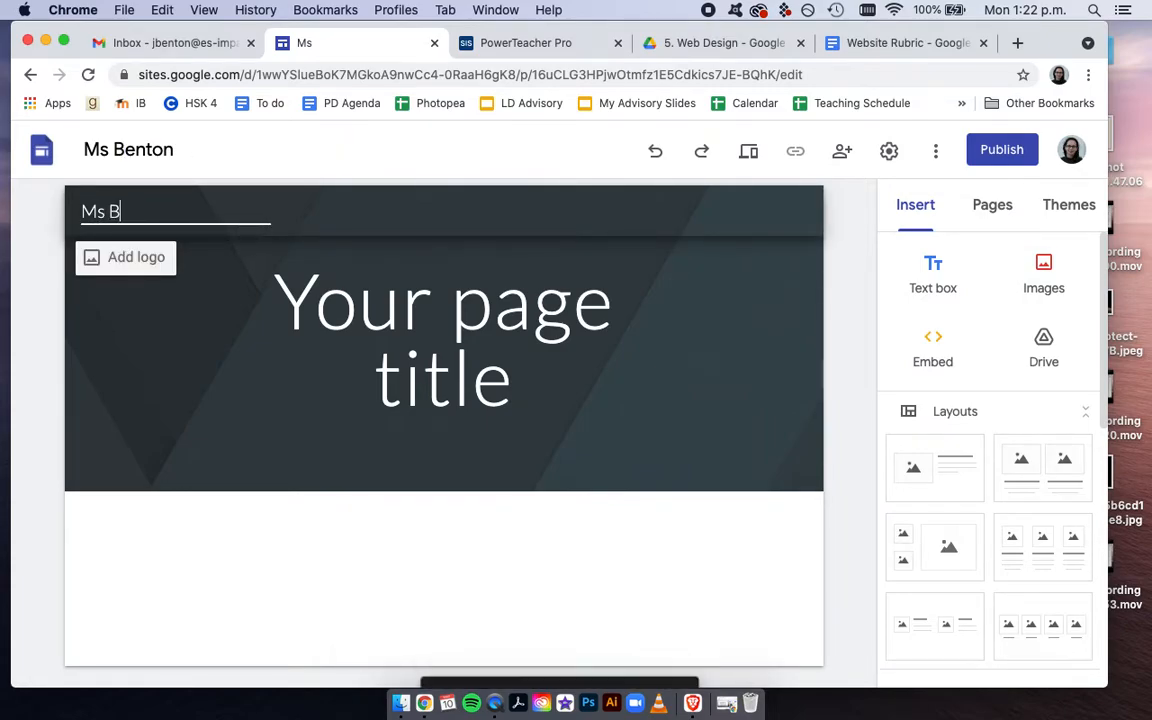
left_click(40, 230)
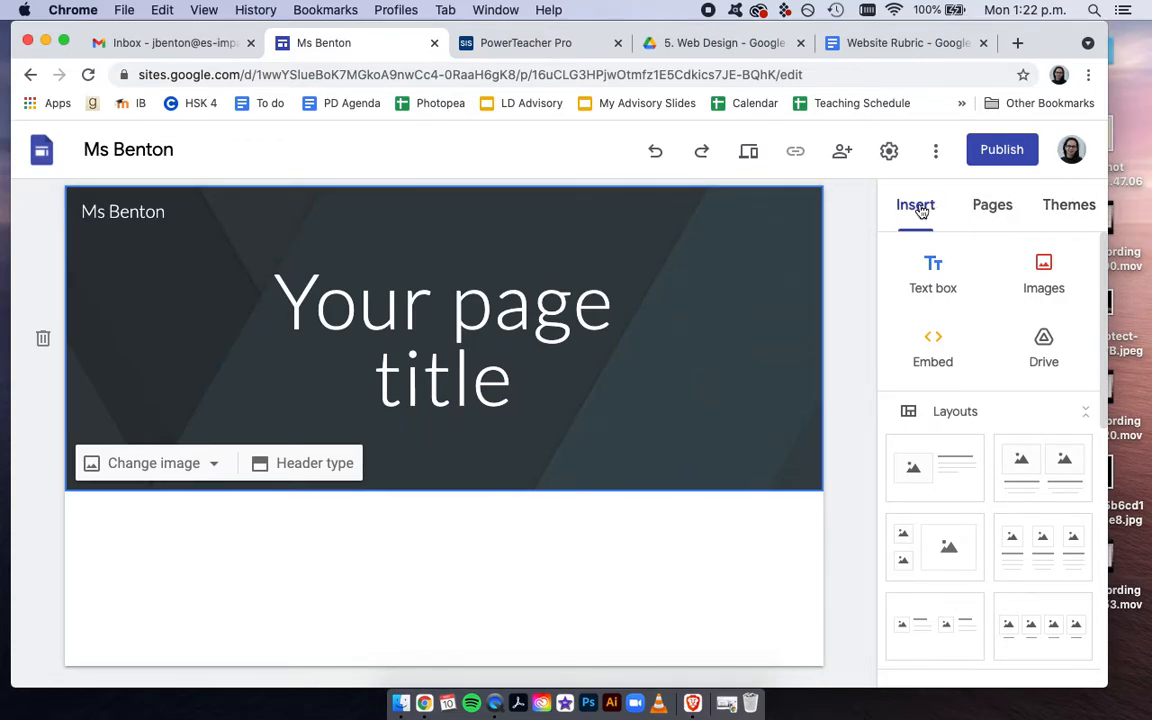
Step: Apply the Level theme to the site with the green accent colour and the Narrow font style
left_click(1068, 207)
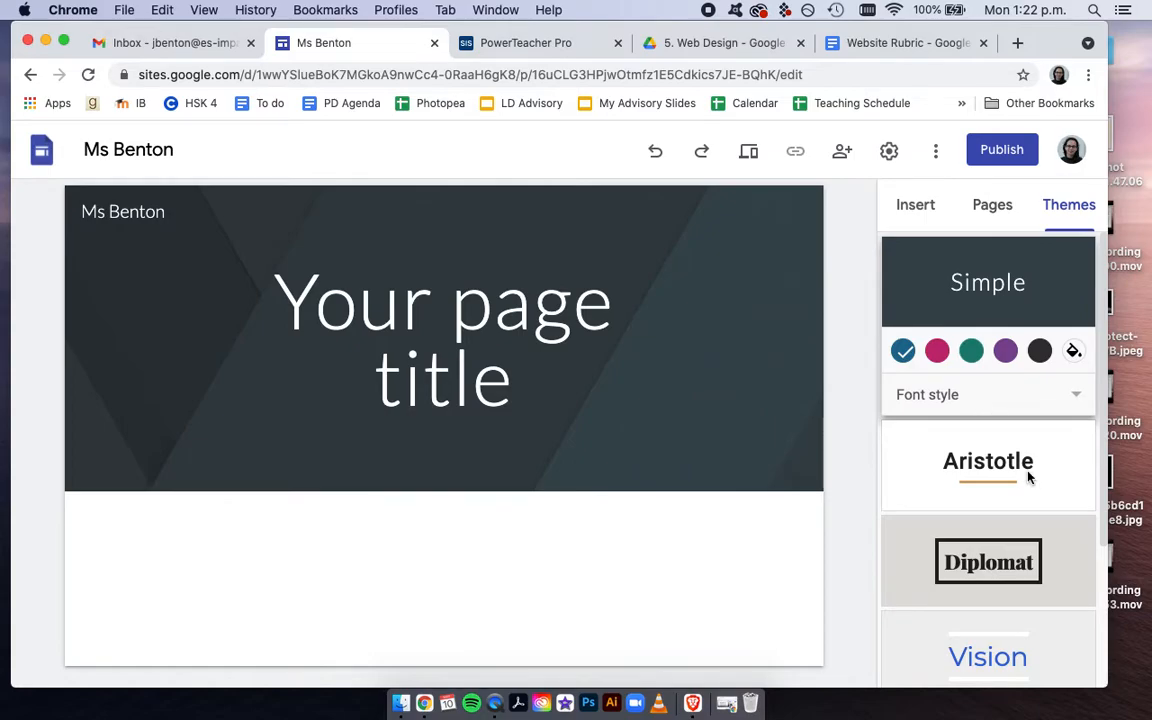
scroll(1028, 477, "down", 3)
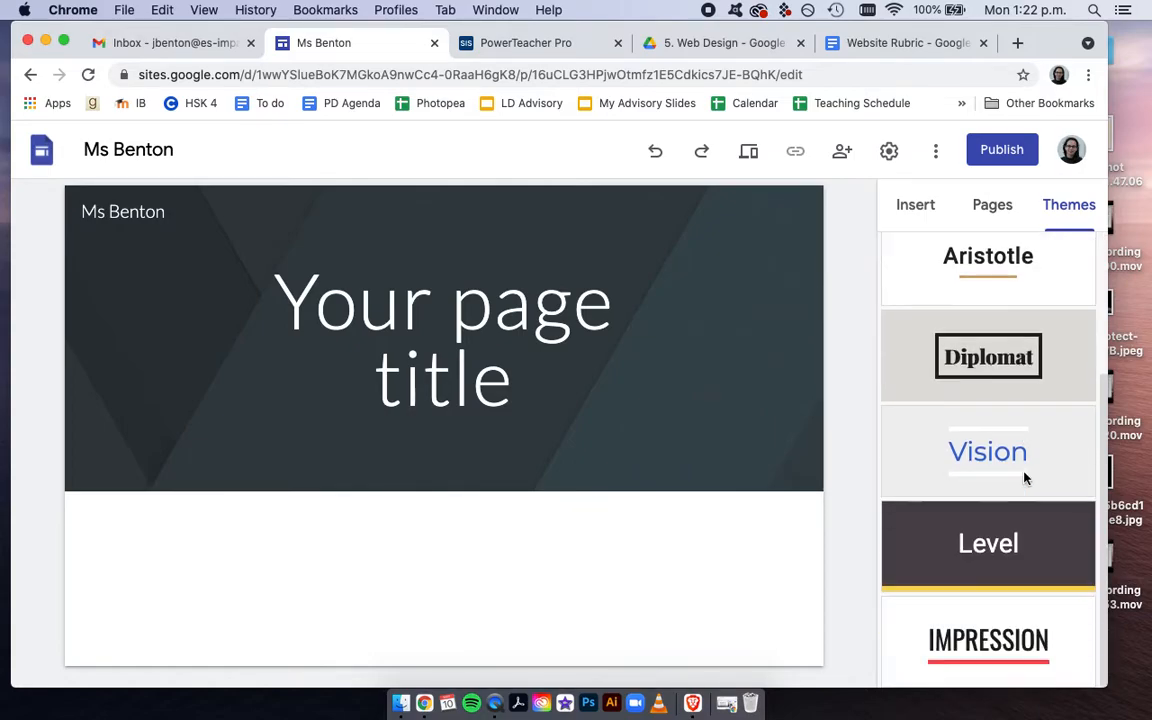
left_click(1010, 546)
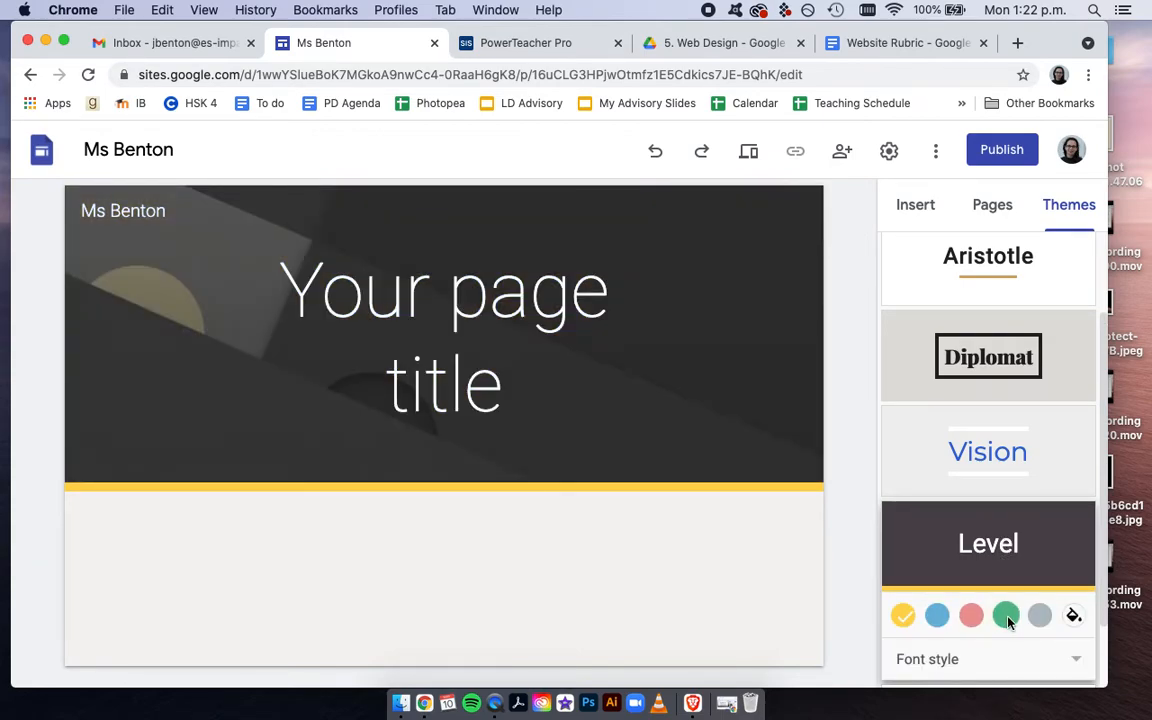
left_click(1039, 616)
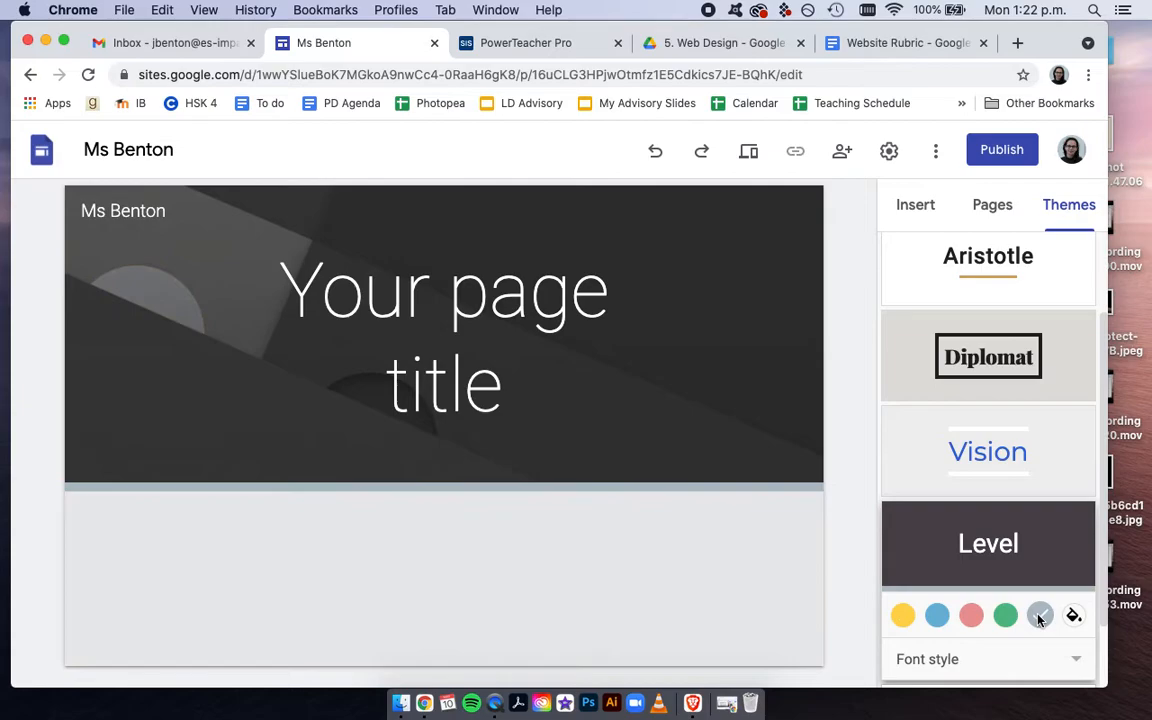
left_click(1006, 618)
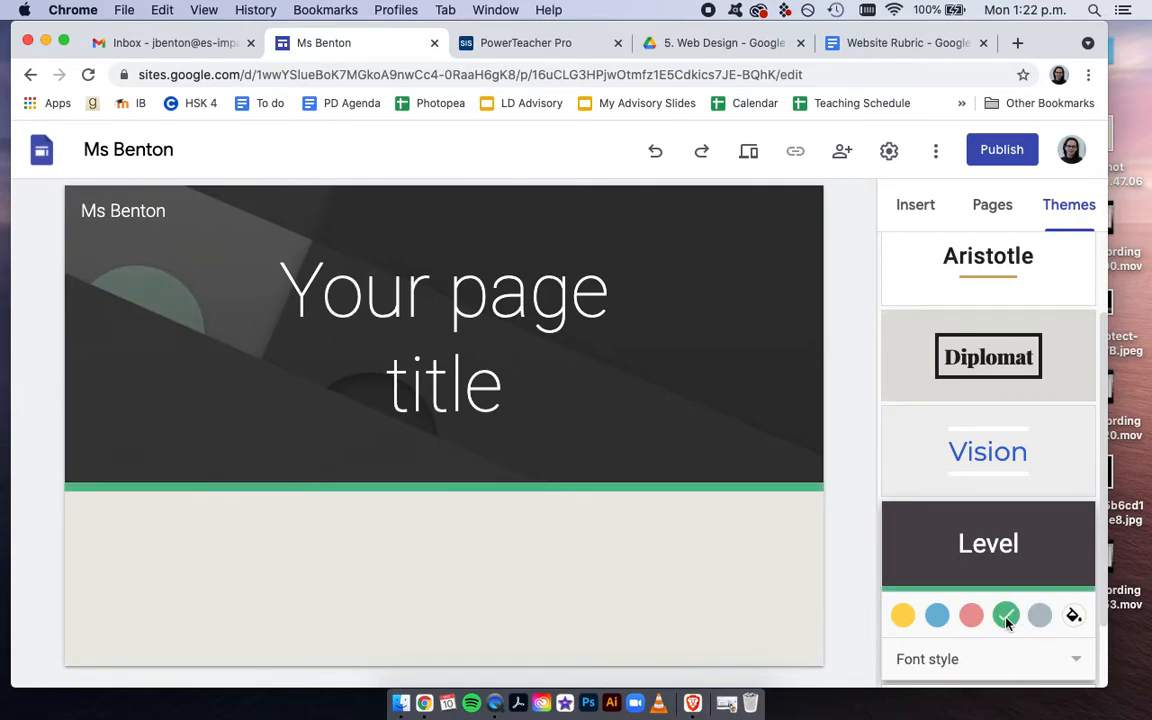
left_click(972, 662)
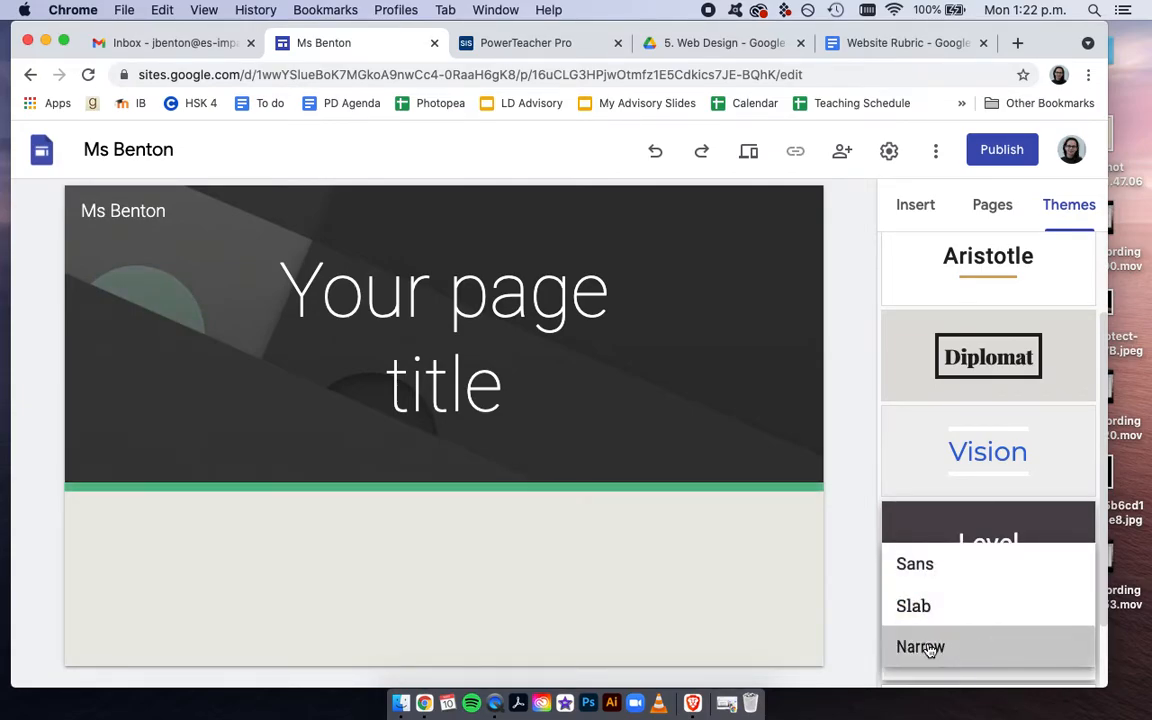
left_click(922, 649)
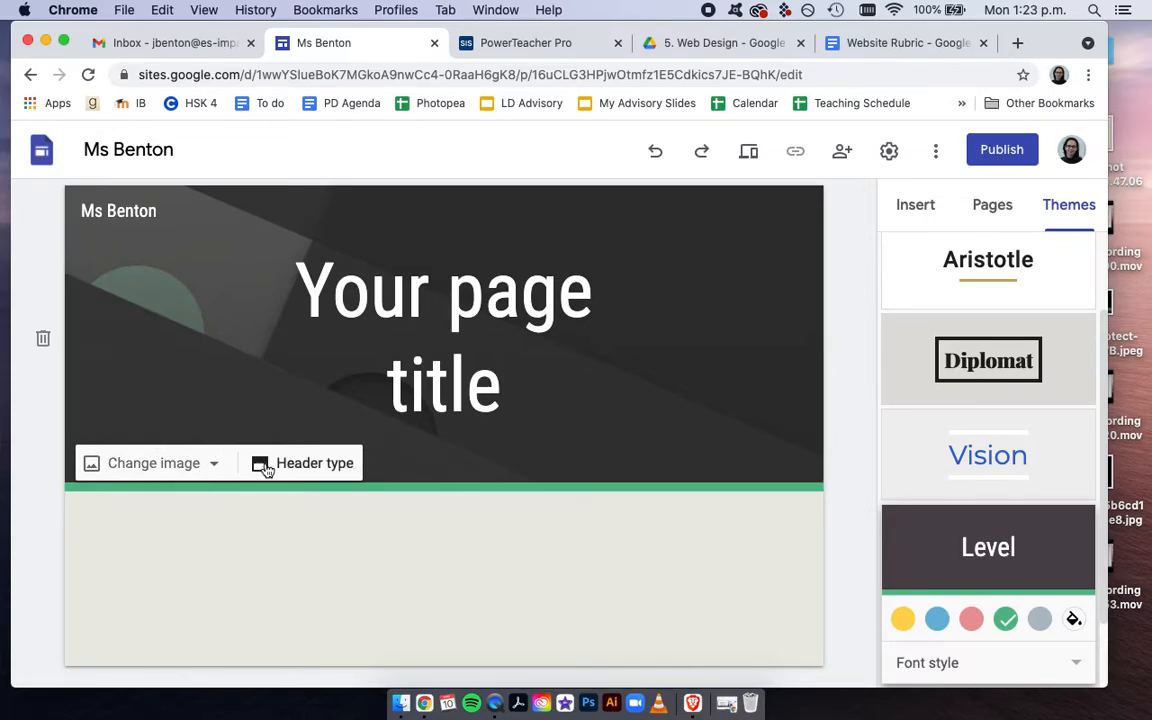
Step: Change the home page's header type to Cover
left_click(298, 466)
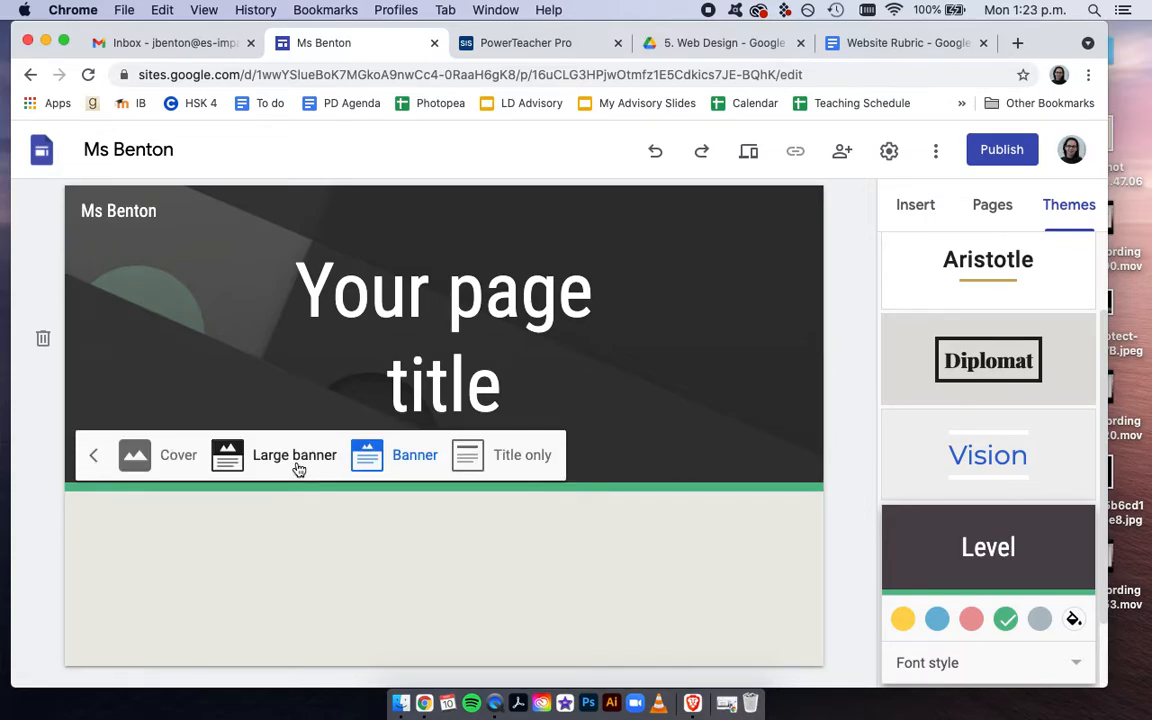
left_click(155, 457)
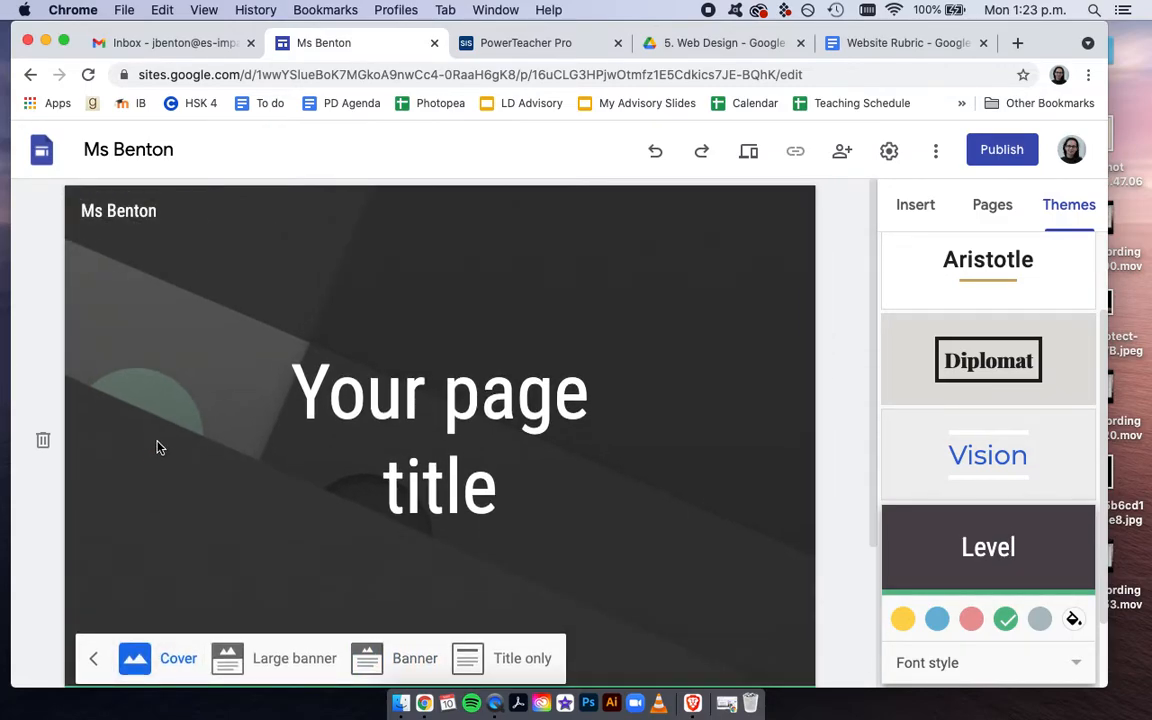
scroll(157, 478, "down", 3)
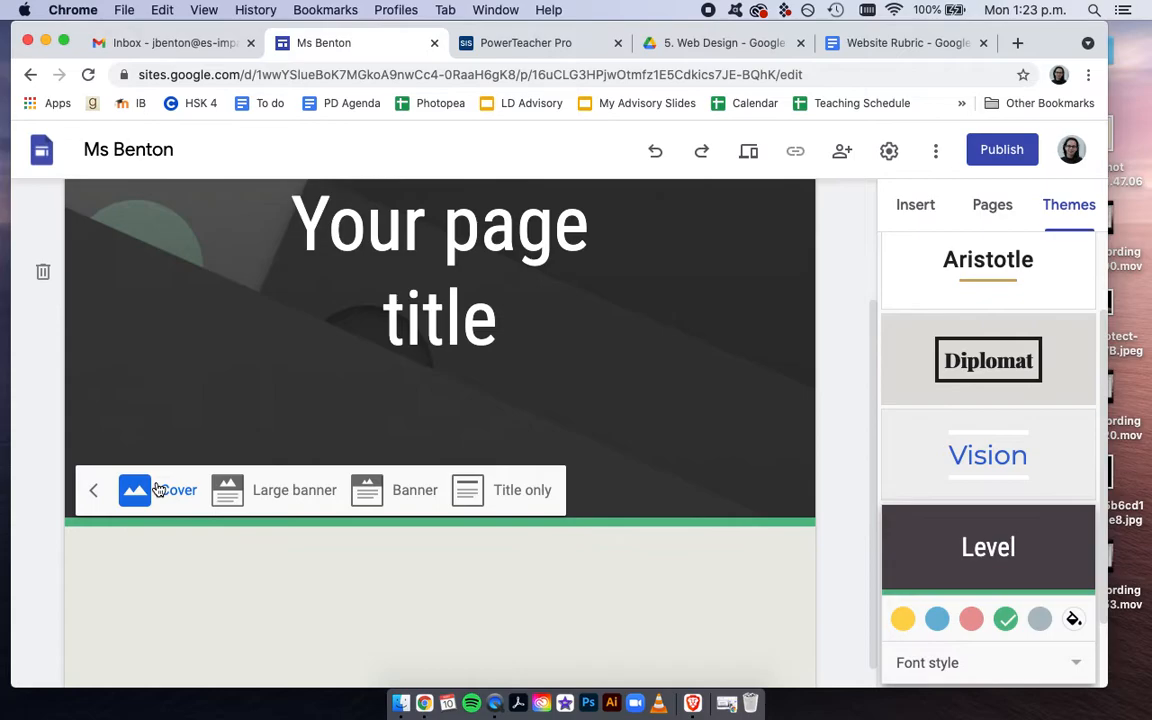
left_click(33, 445)
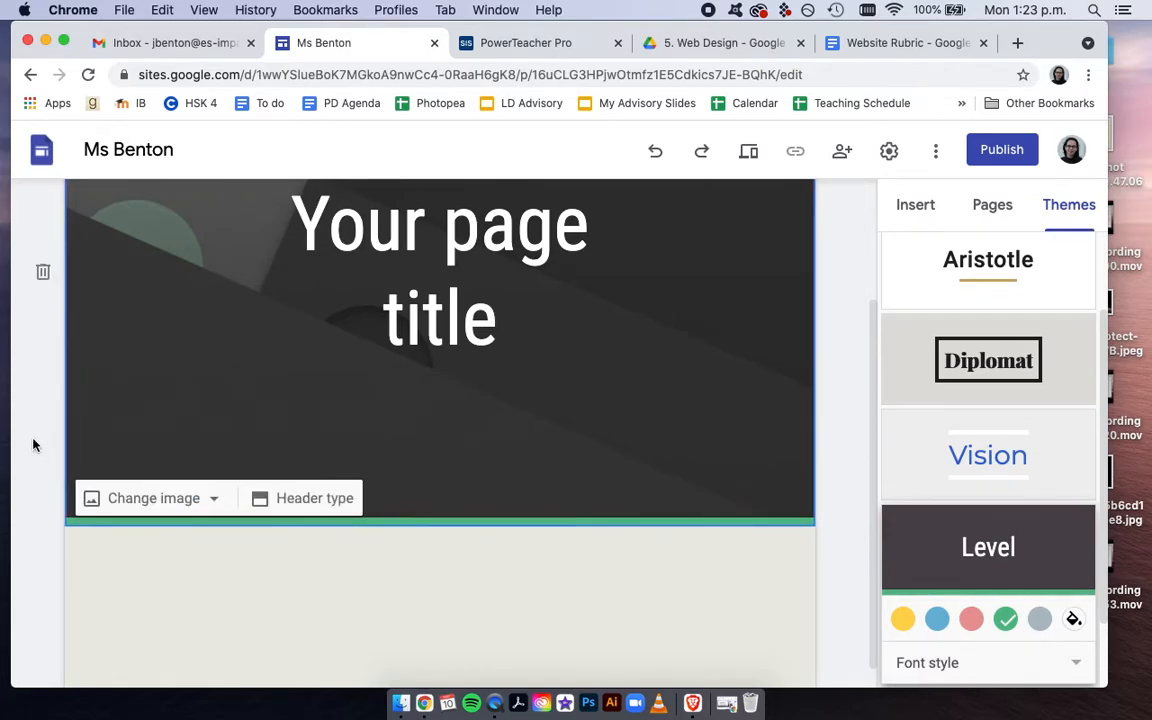
left_click(213, 497)
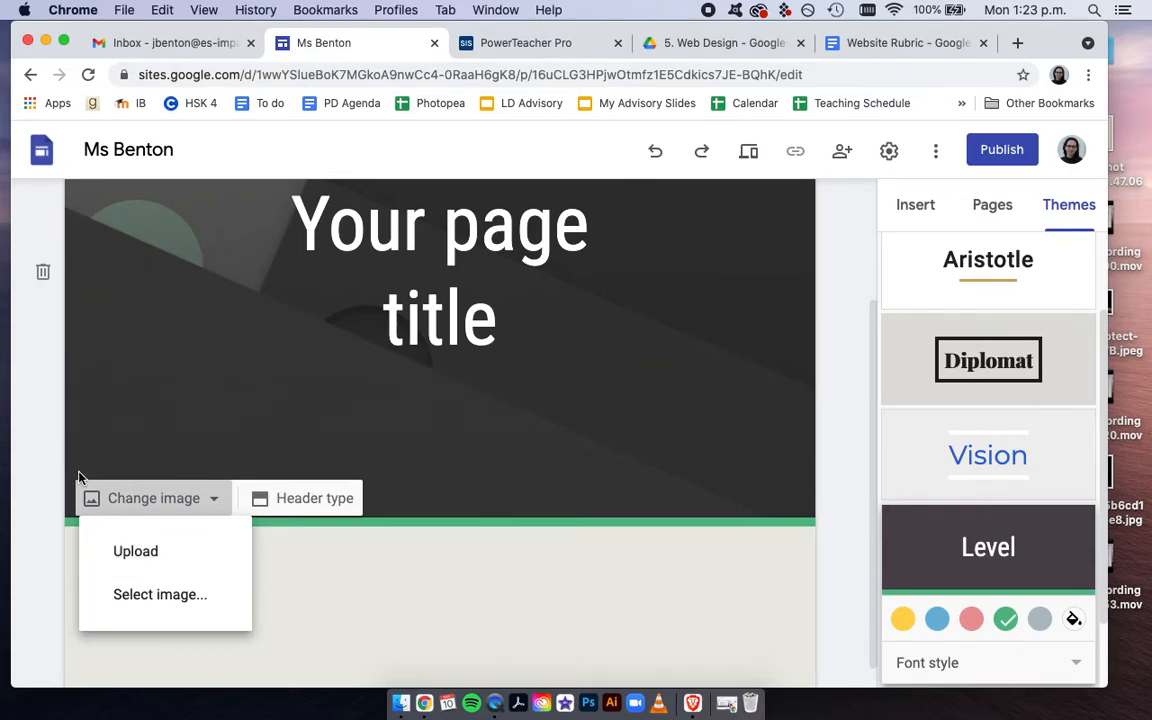
left_click(44, 472)
scroll(122, 538, "down", 1)
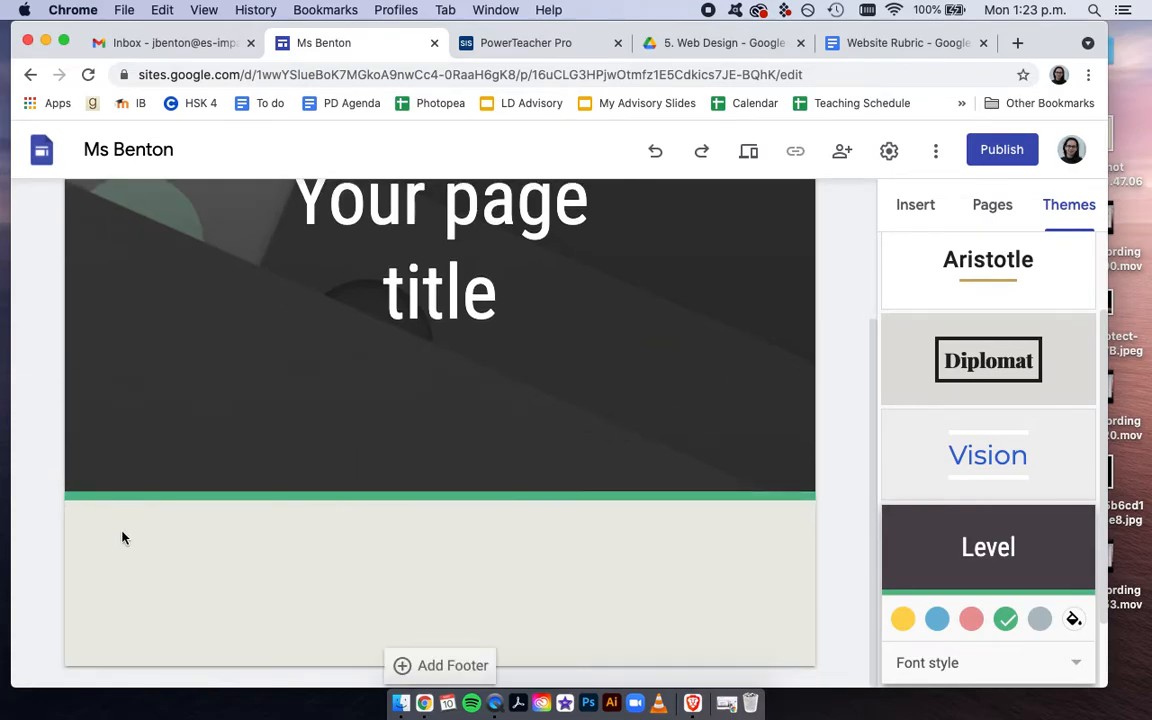
scroll(140, 461, "up", 3)
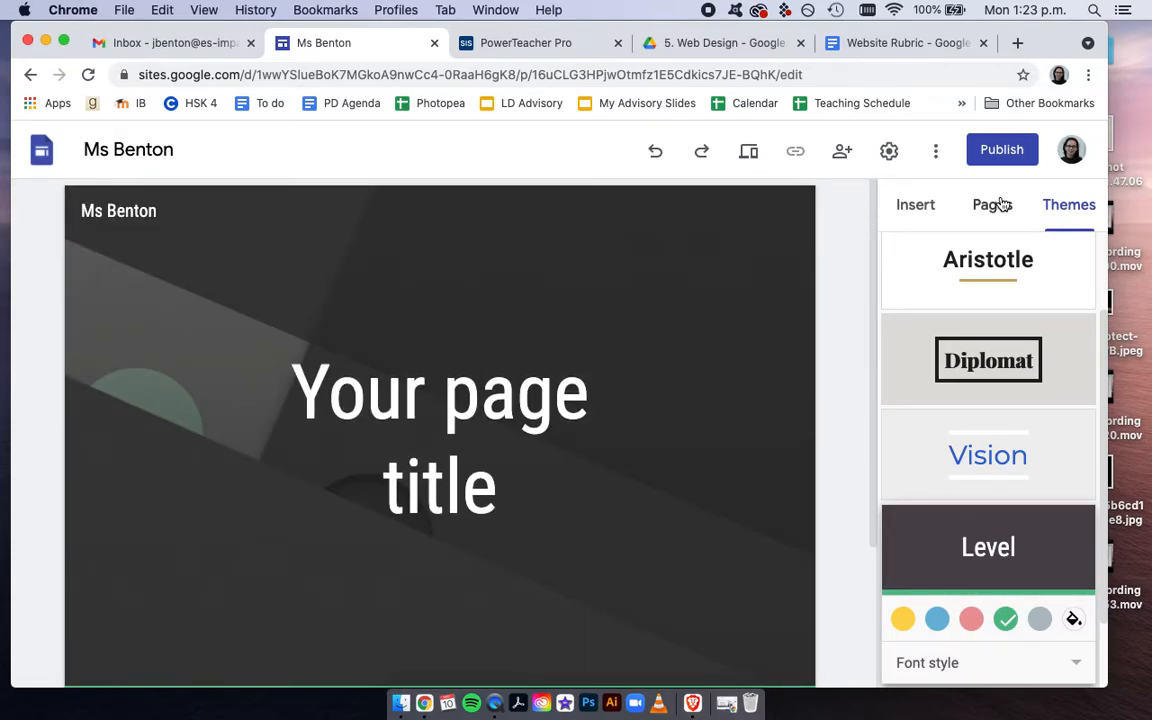
Step: Replace the home page's placeholder title with "Digital Media Art"
left_click(442, 400)
left_click(497, 487)
left_click_drag(497, 487, 288, 398)
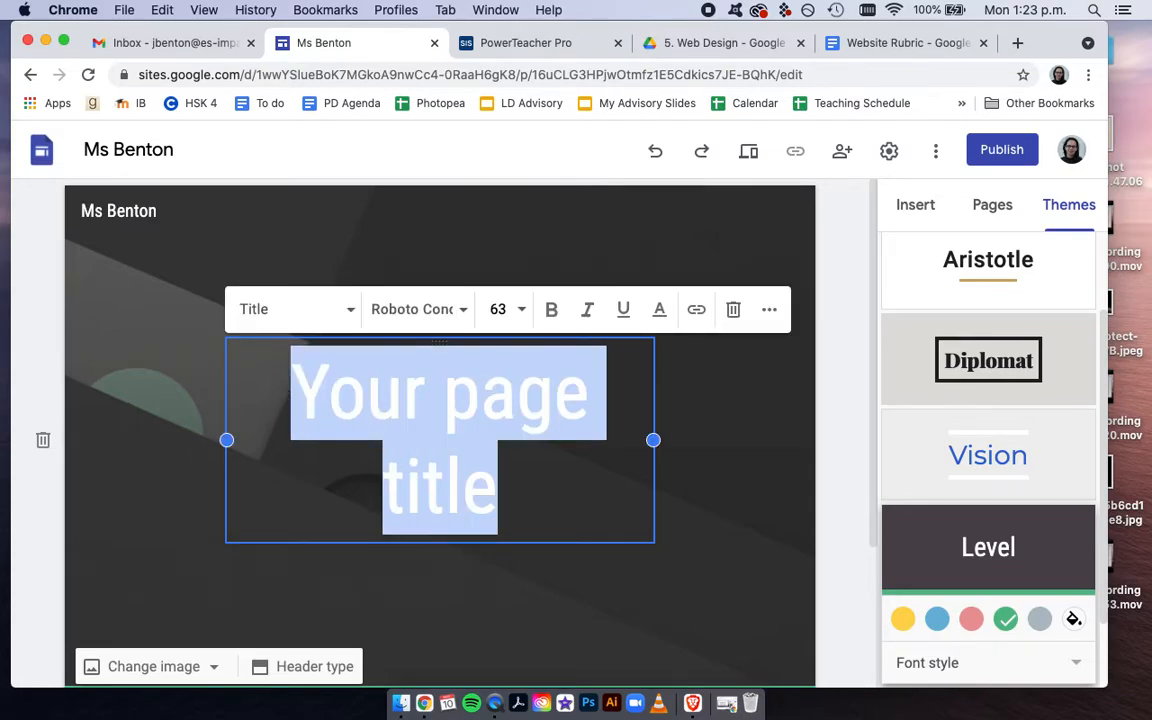
type("Digital MEd")
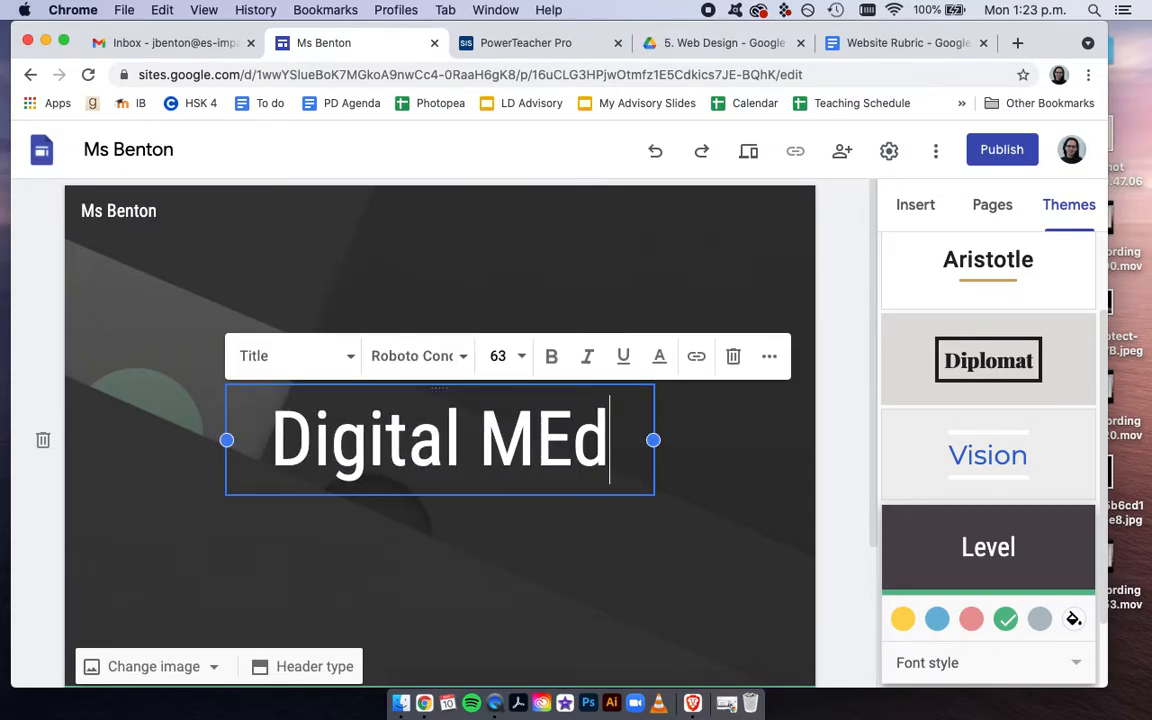
key("BackSpace")
key("BackSpace")
type("edia Art")
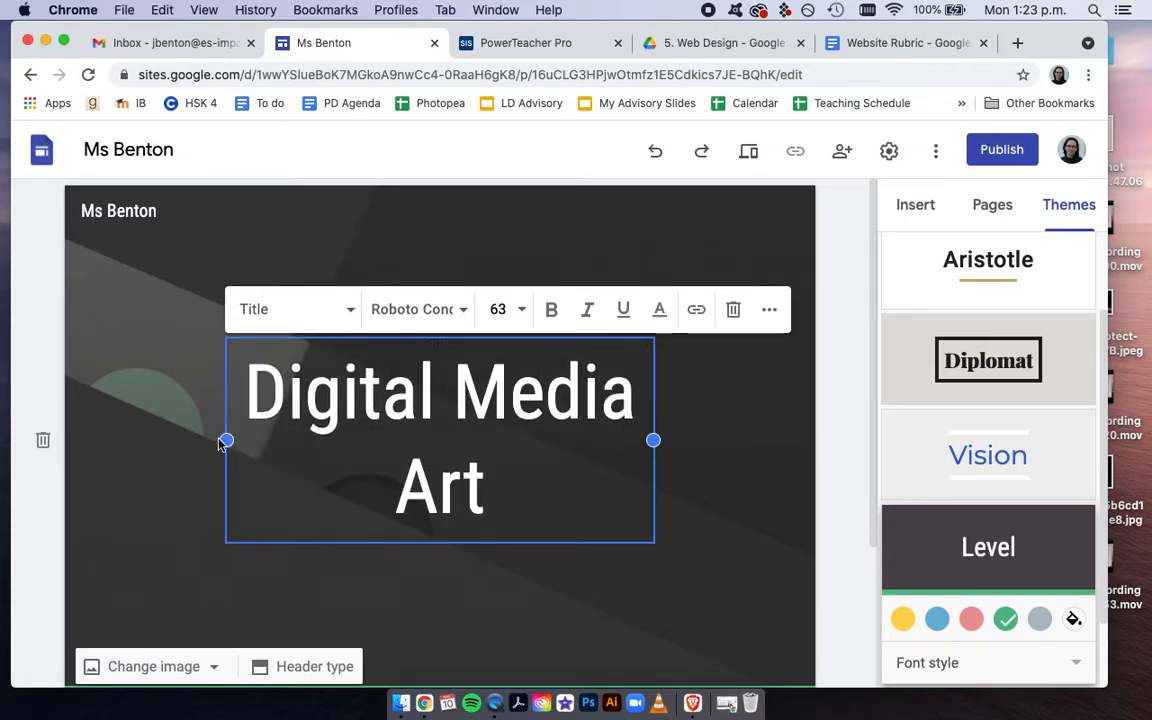
Step: Widen the home page title box on both sides so the text fits one line, and set its font to Amatic SC
left_click_drag(222, 441, 114, 438)
left_click_drag(653, 440, 764, 440)
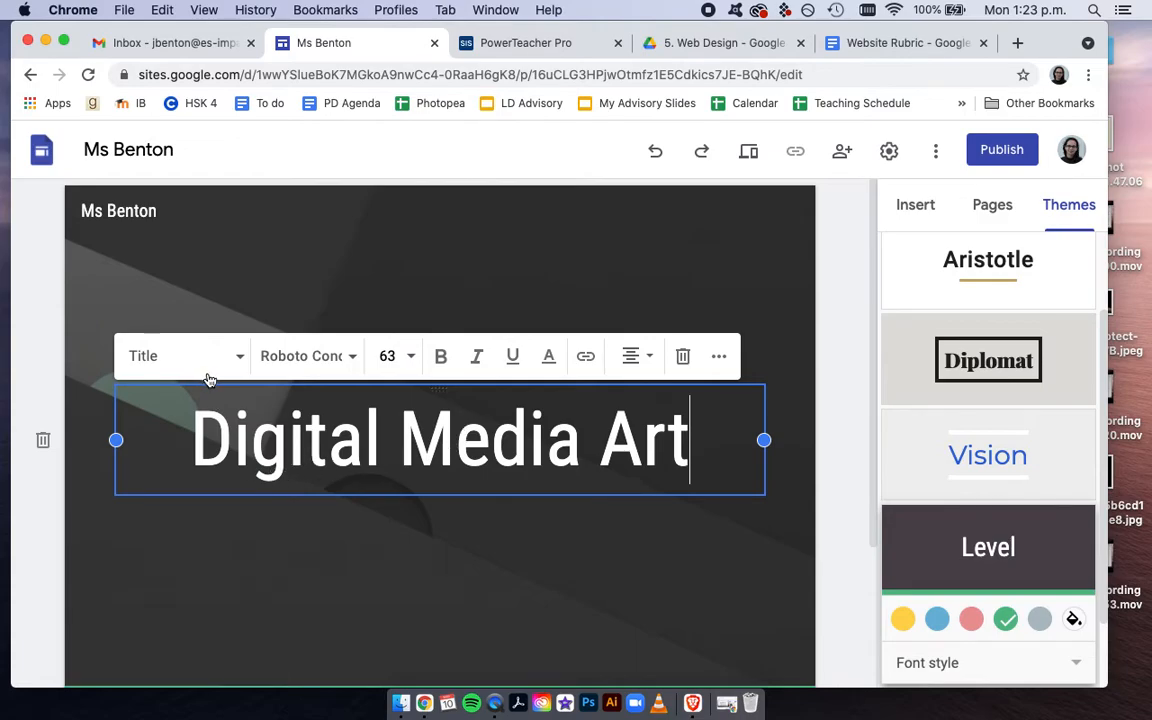
triple_click(400, 425)
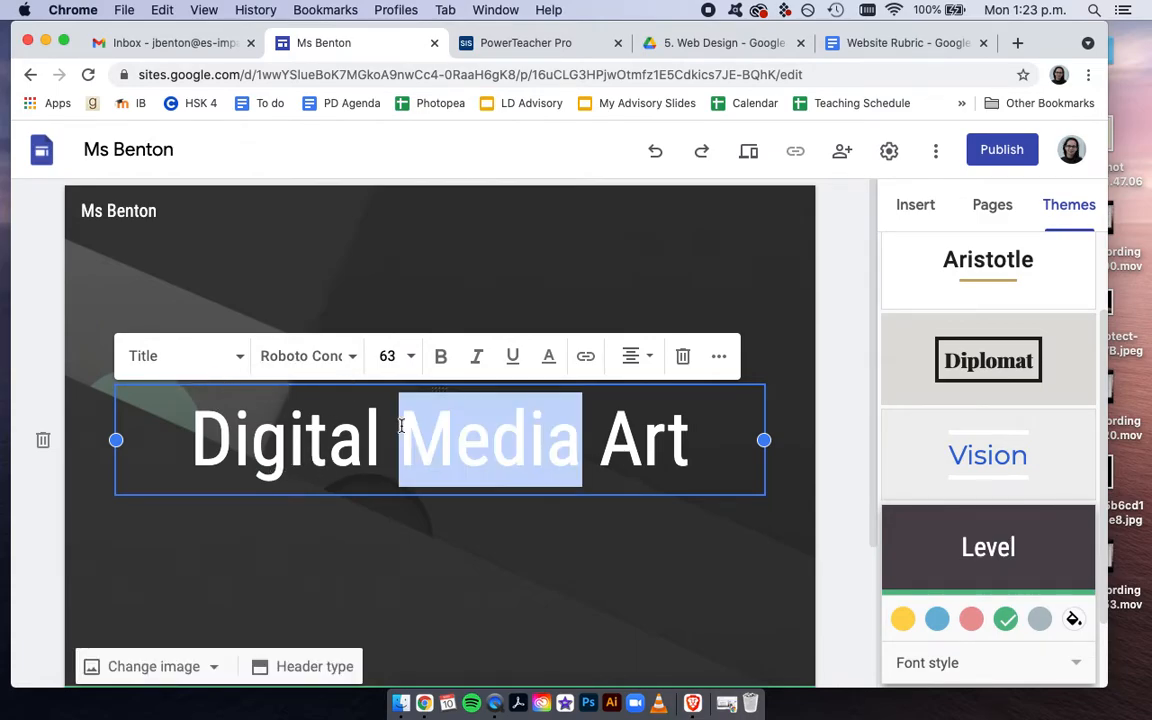
left_click(353, 357)
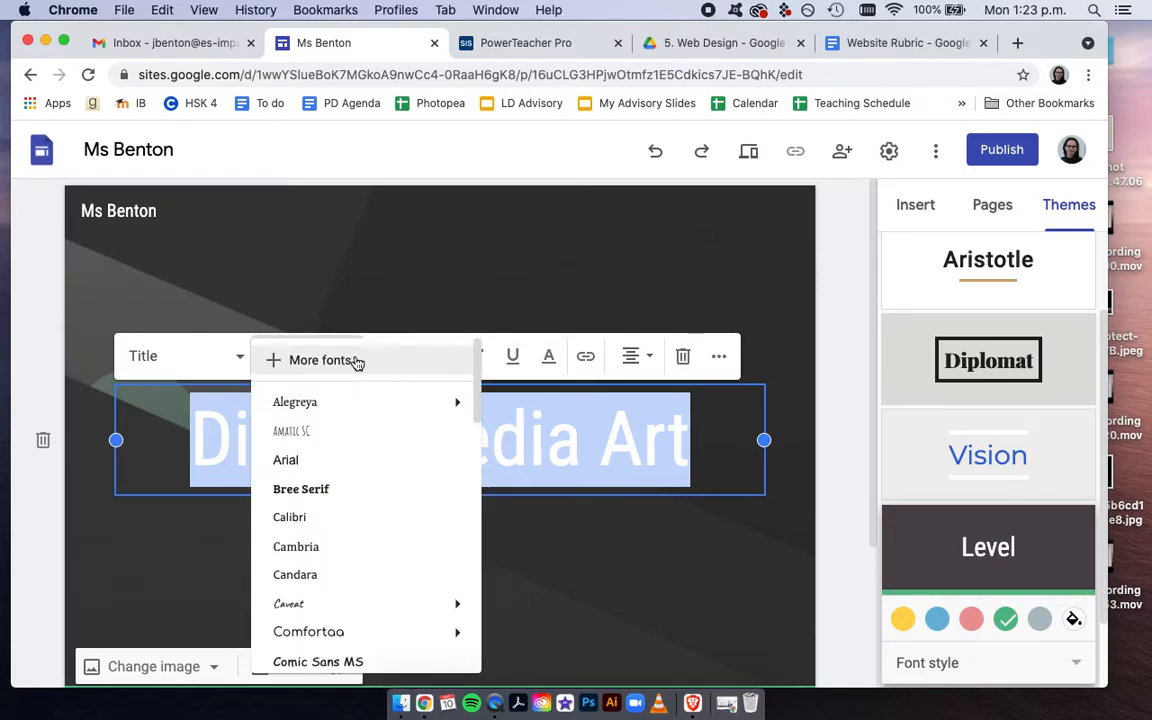
left_click(337, 432)
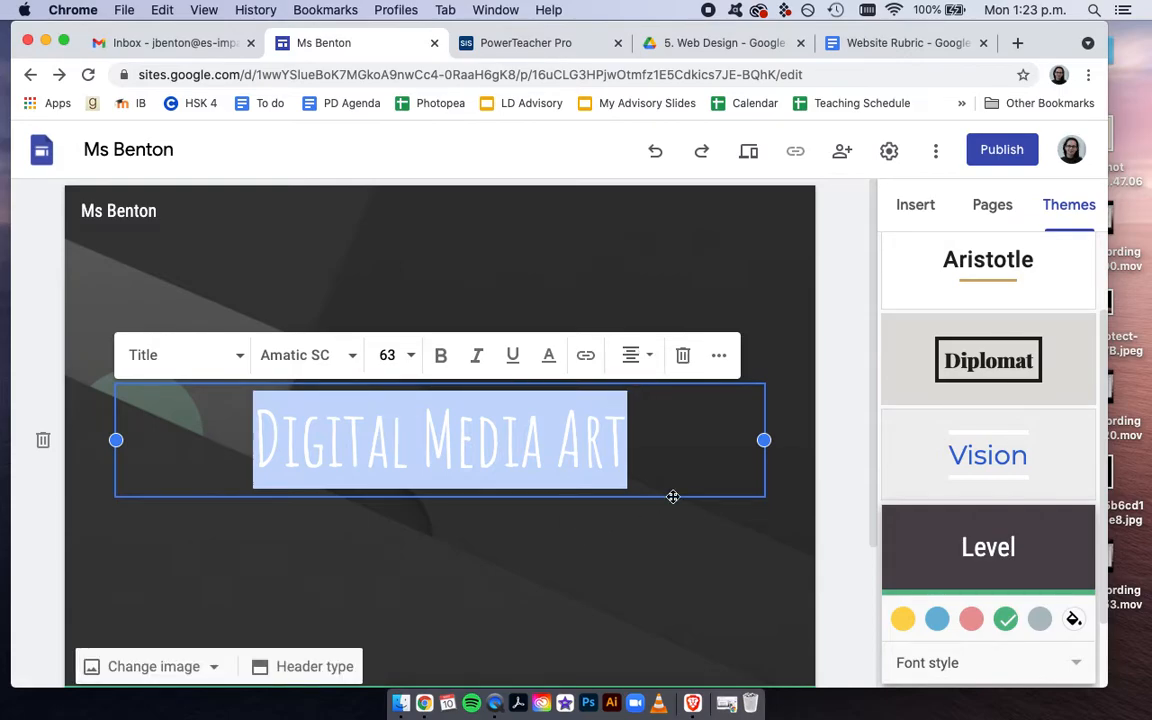
left_click(849, 497)
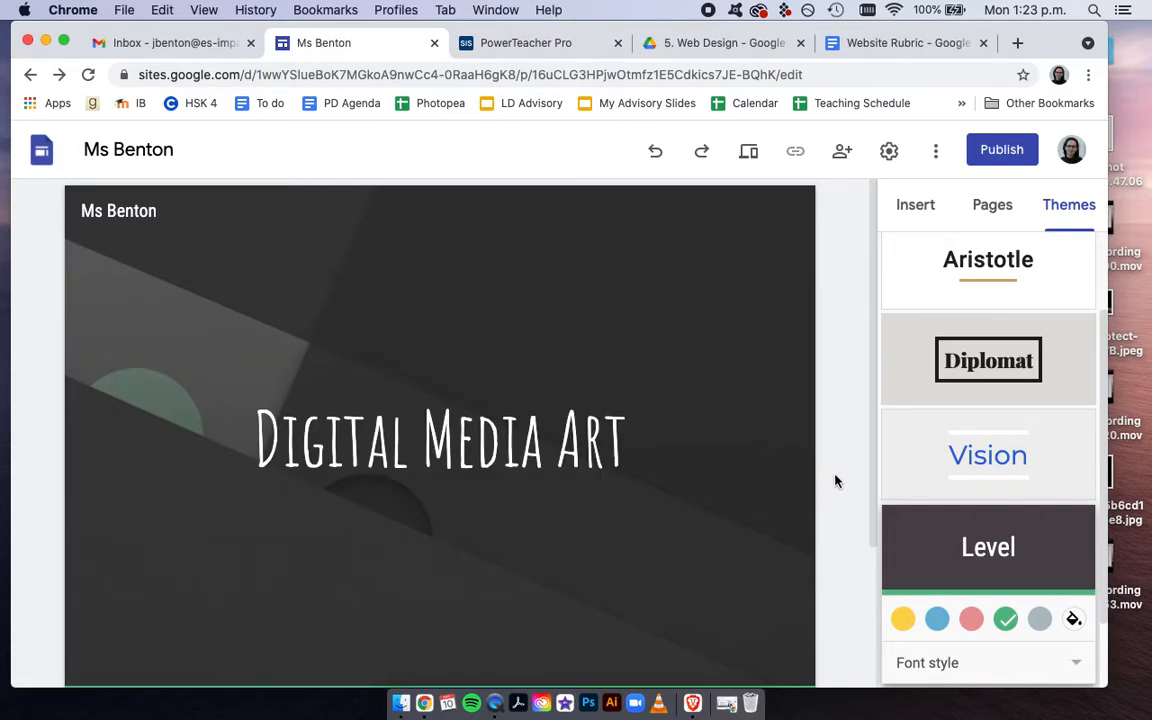
Step: Add two new pages to the site, named Portfolio and About Me
left_click(989, 212)
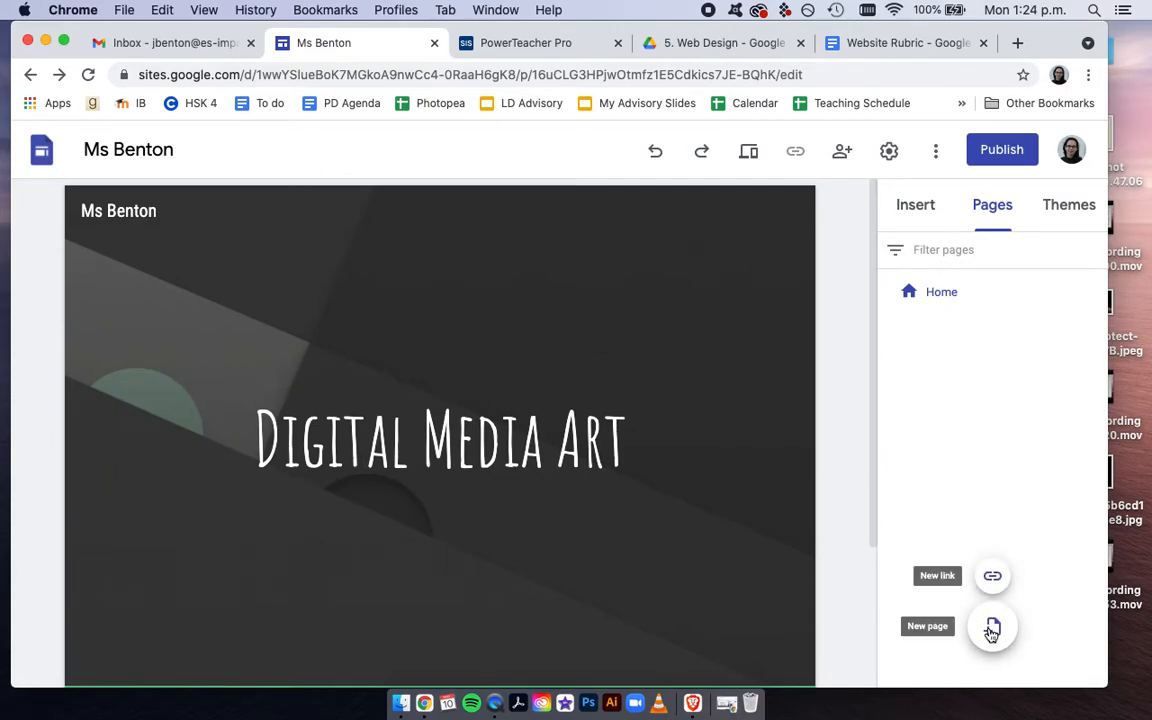
left_click(992, 628)
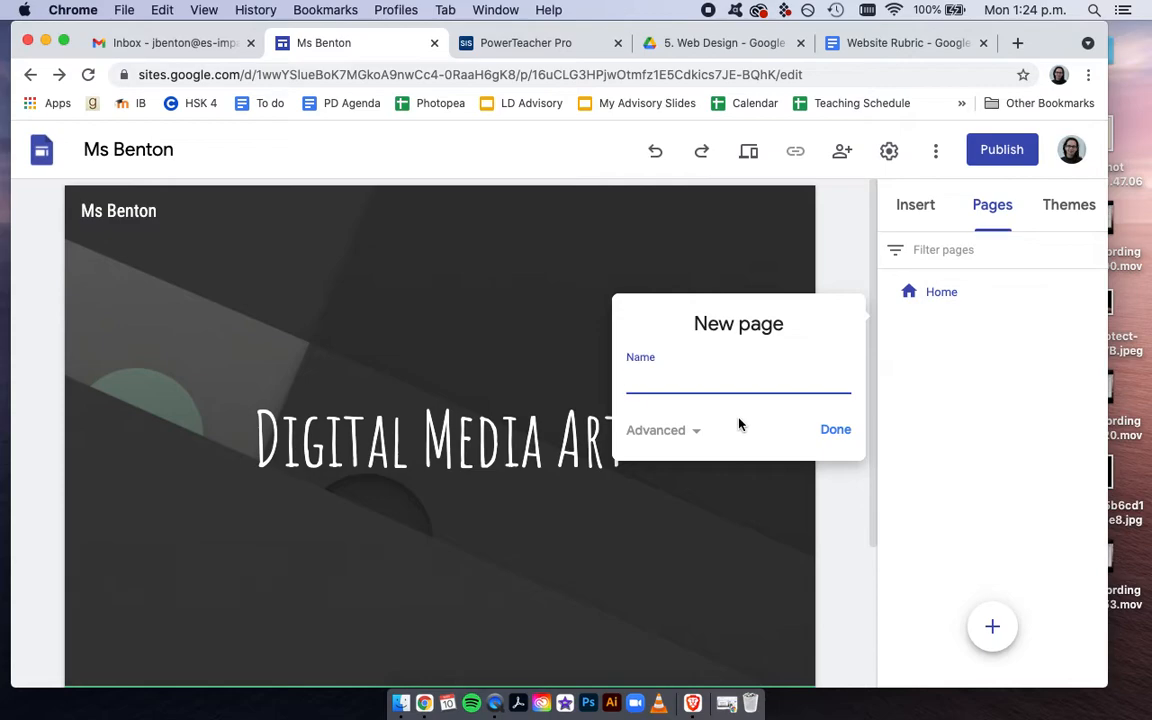
type("Portfolio")
left_click(838, 430)
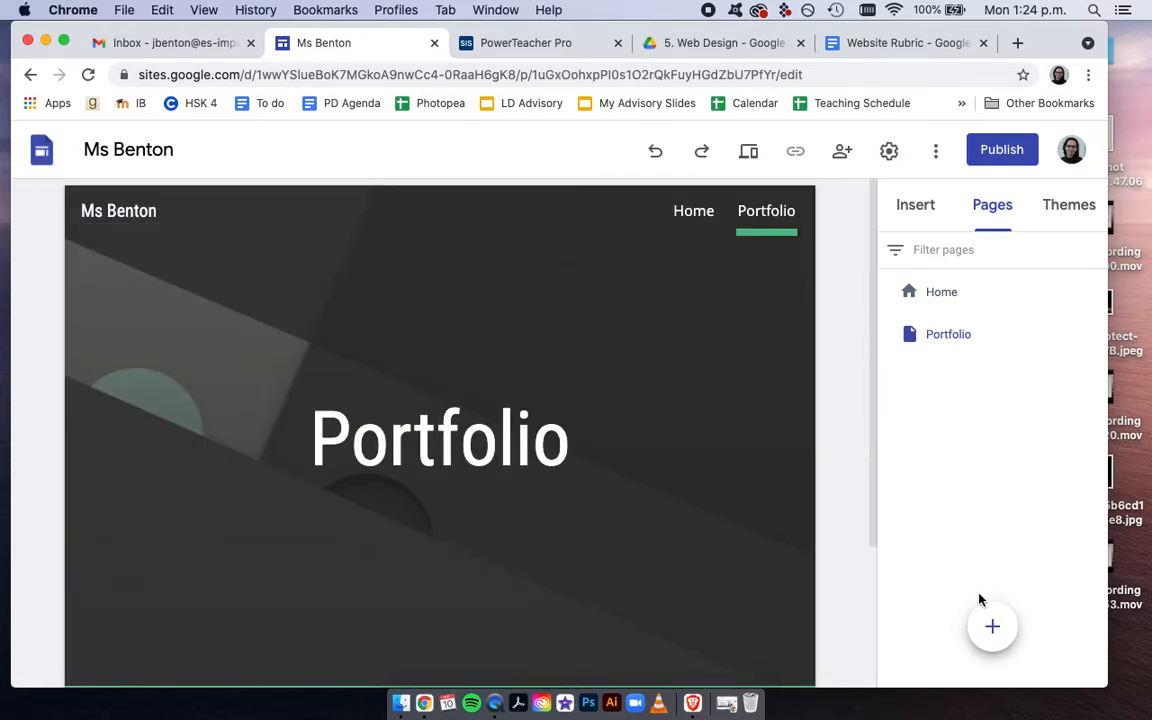
left_click(993, 626)
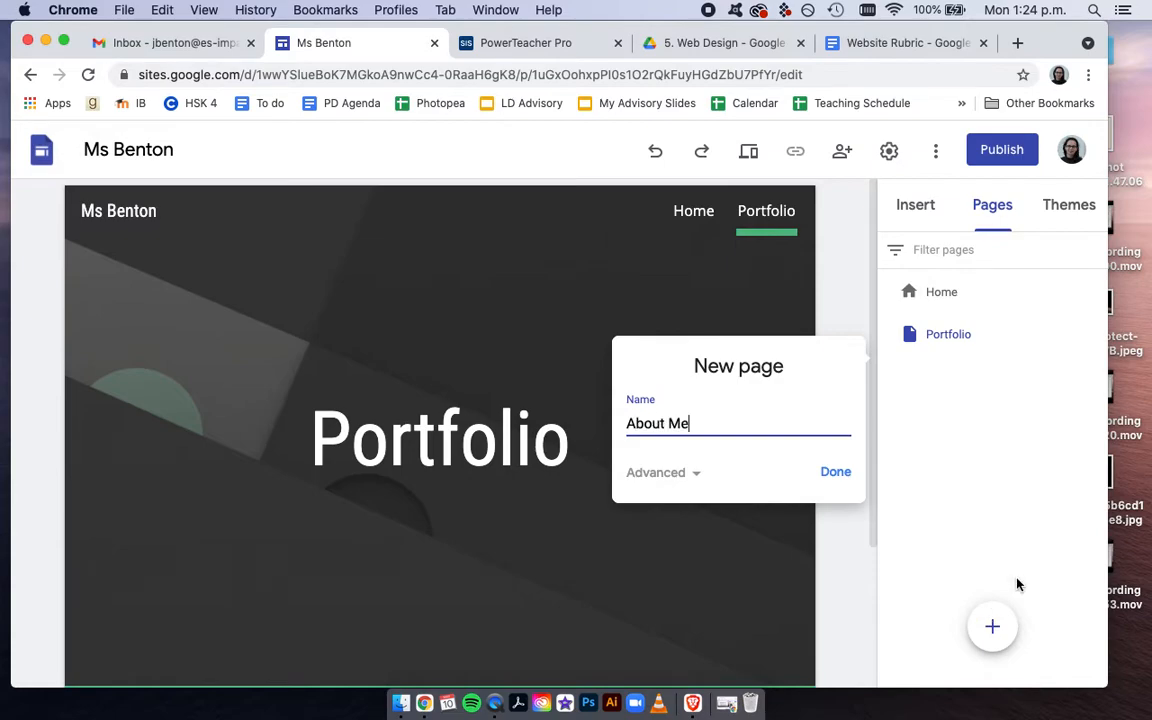
type("About Me")
left_click(834, 471)
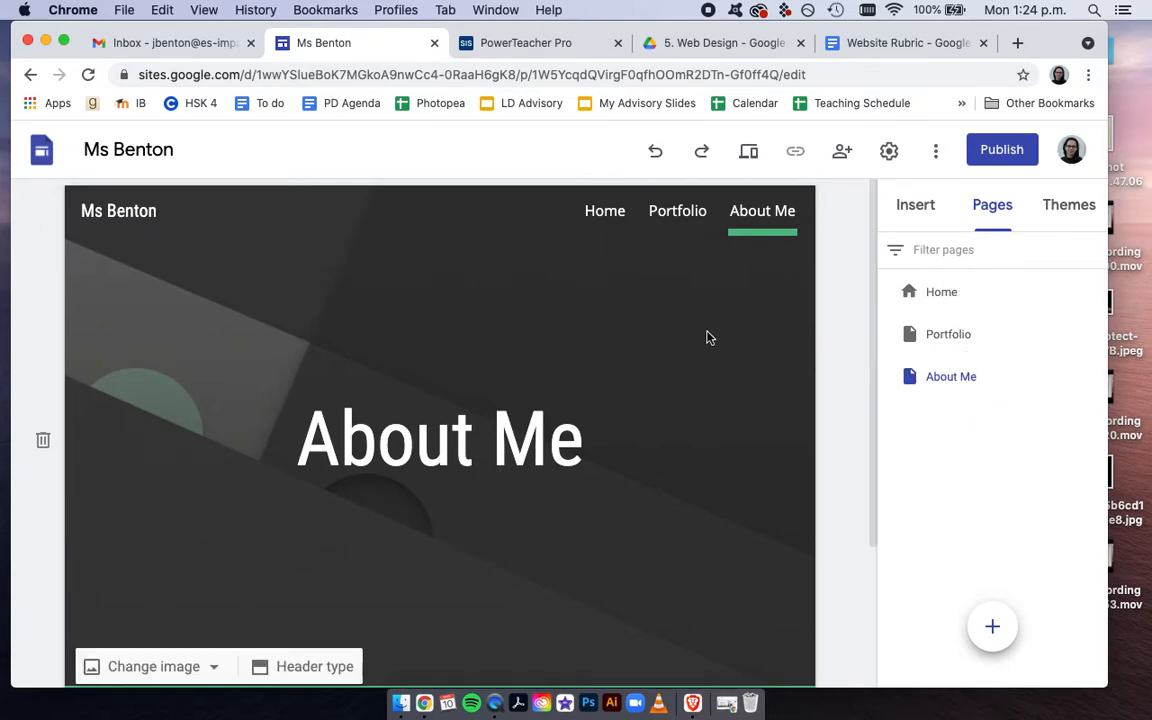
Step: Try the About Me page as a subpage of Portfolio and return it to the top level
left_click(932, 342)
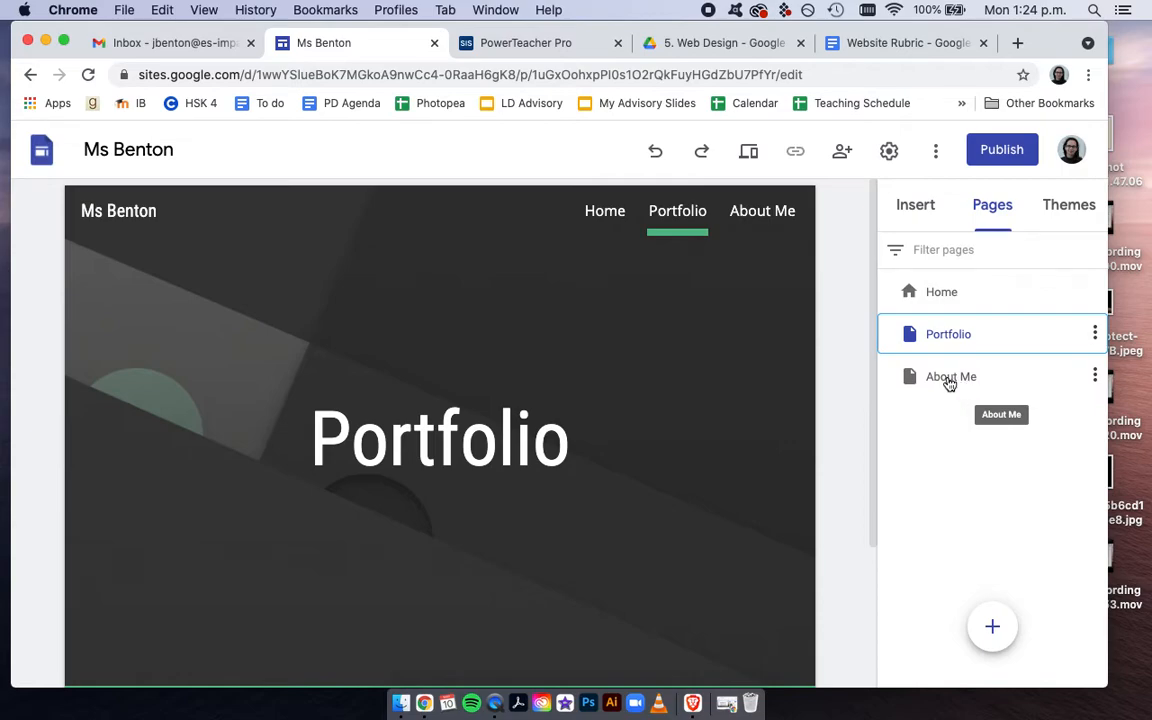
left_click_drag(949, 392, 951, 334)
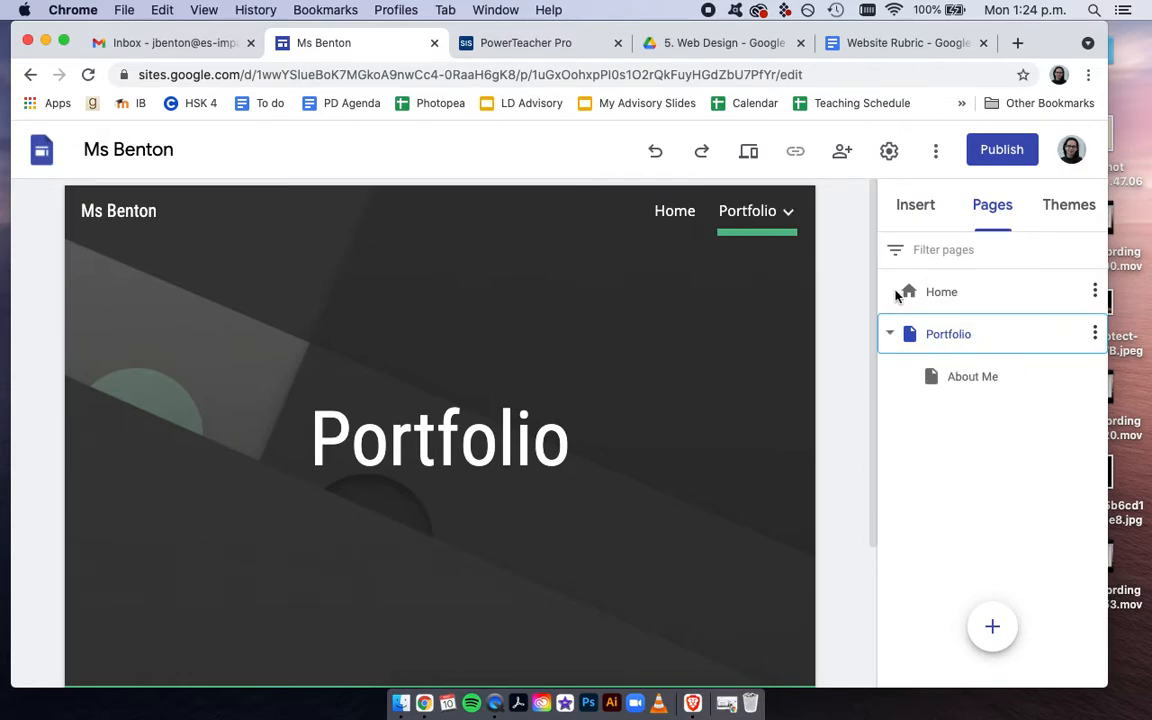
mouse_move(790, 212)
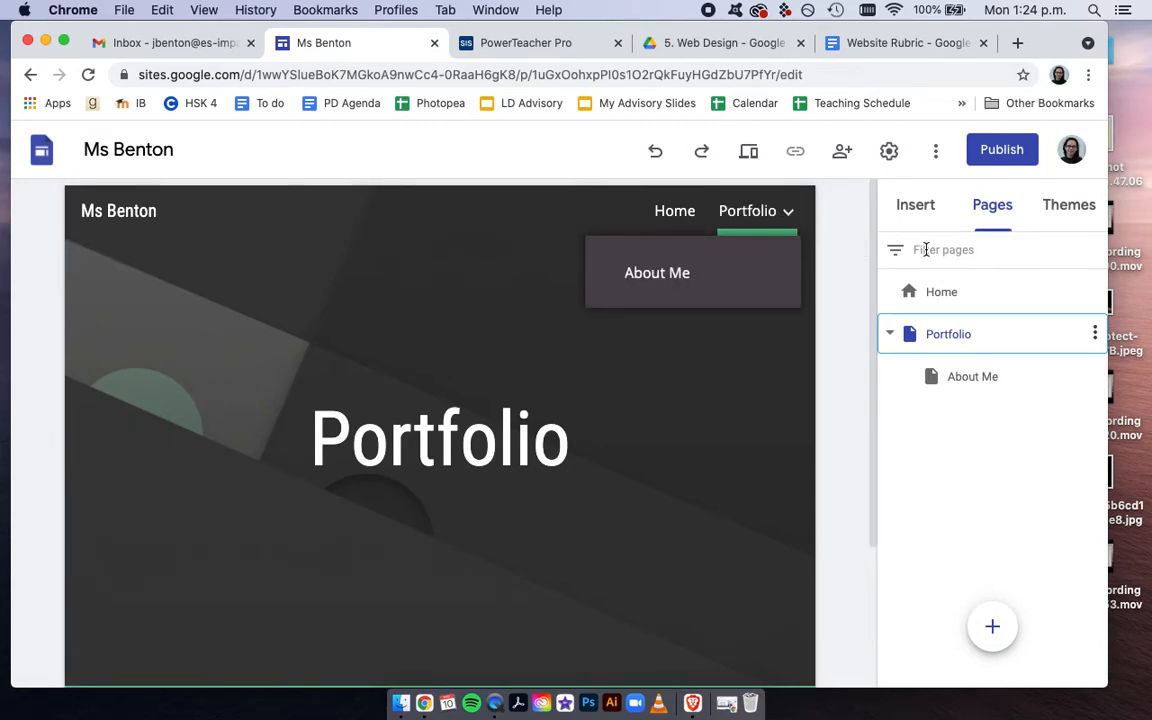
mouse_move(932, 385)
left_mouse_down()
mouse_move(926, 412)
mouse_move(920, 394)
left_mouse_up()
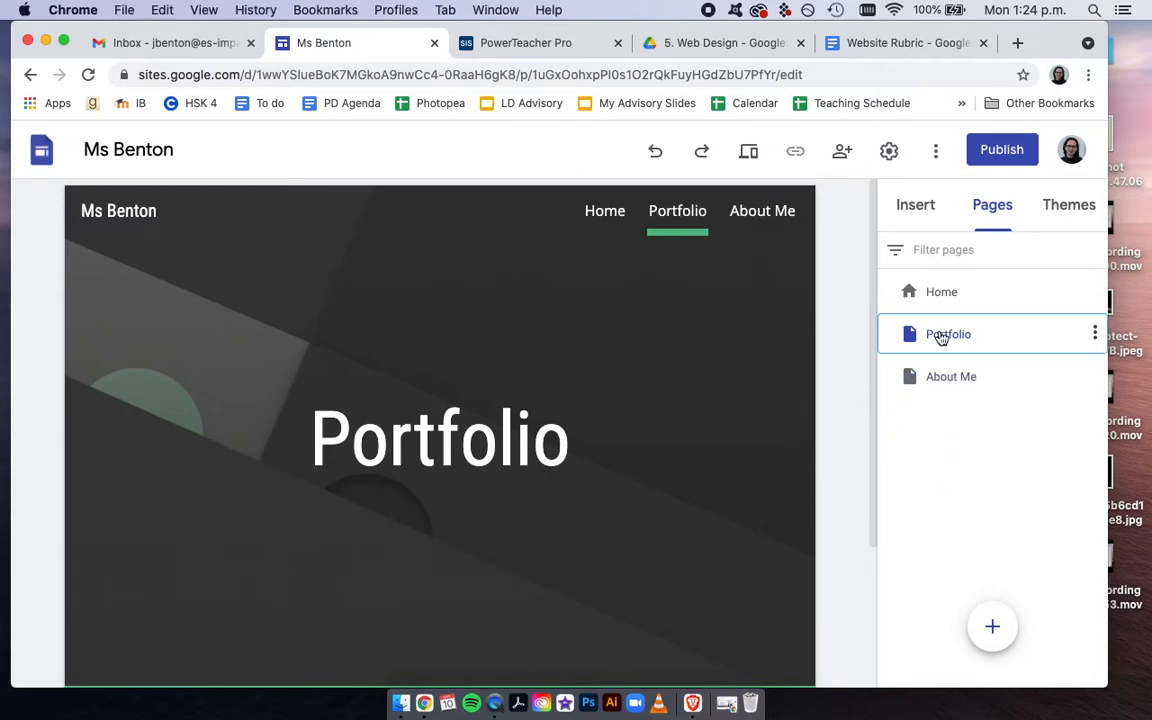
Step: Change the Portfolio page's header type to Title only
left_click(931, 375)
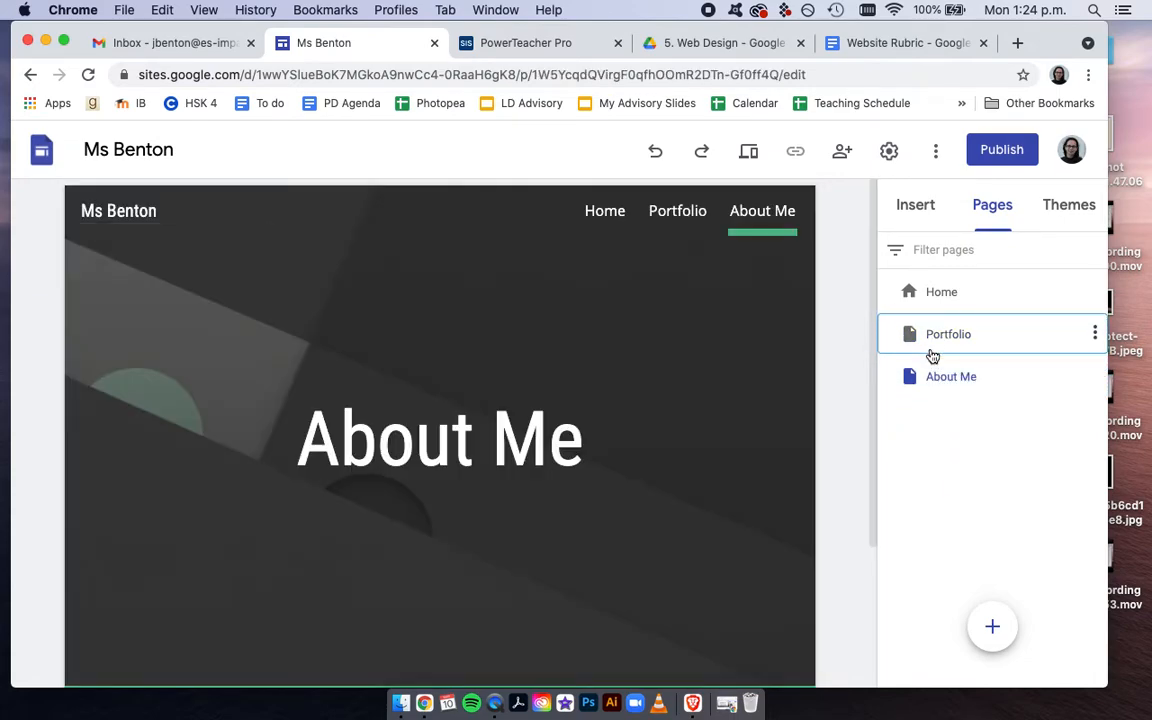
left_click(928, 345)
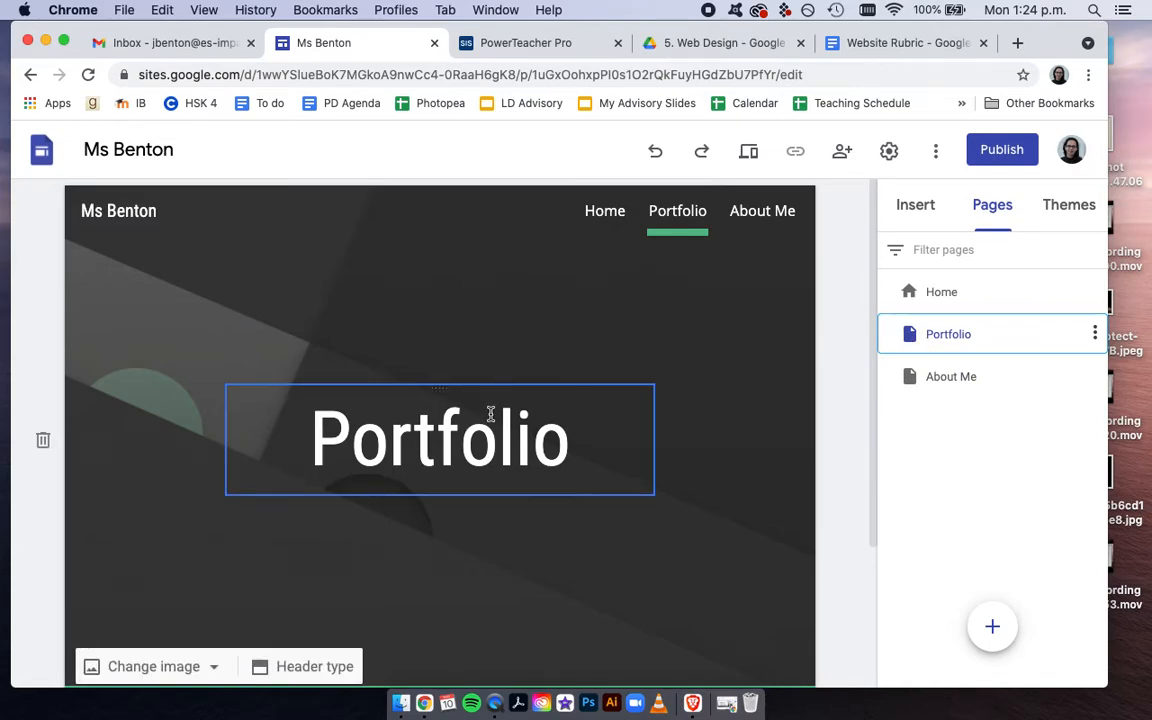
left_click(316, 667)
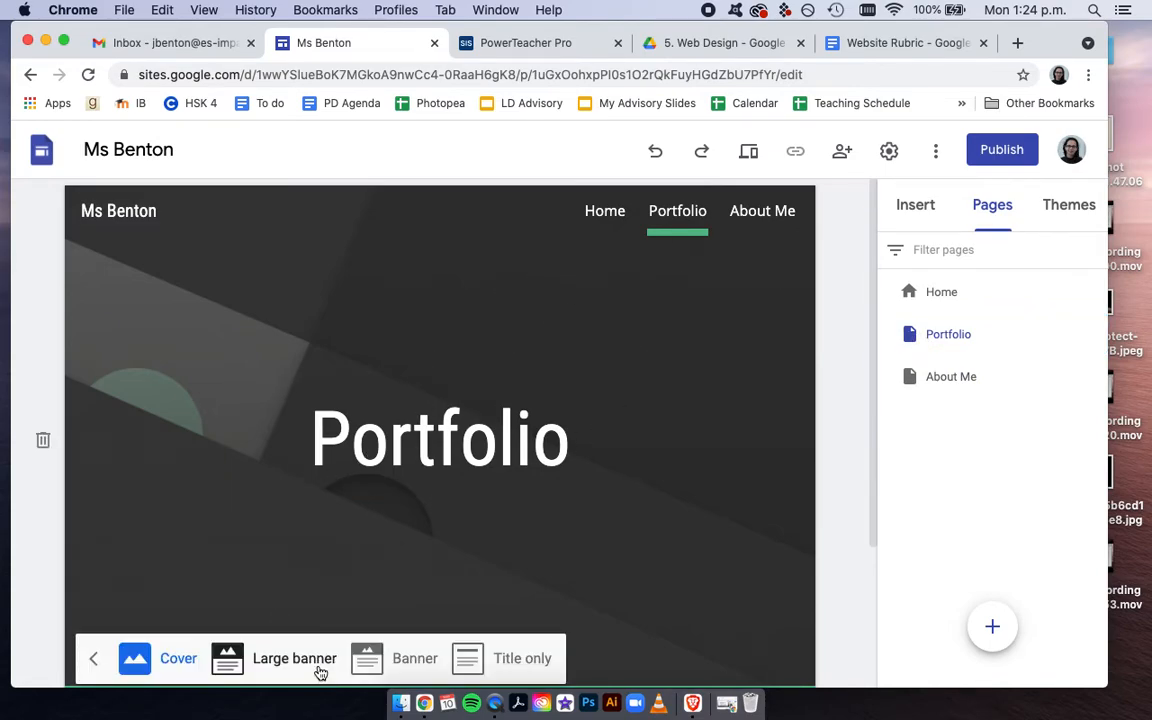
left_click(466, 668)
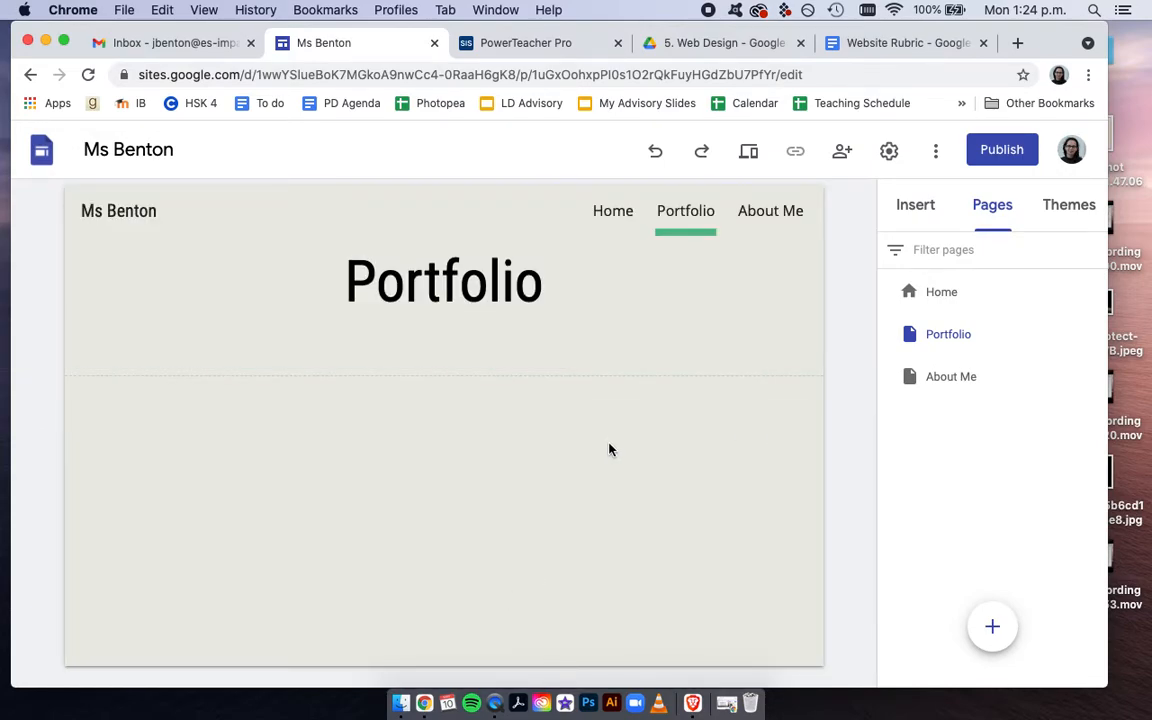
Step: Insert the three-column layout with an image, heading and text in each column on the Portfolio page
left_click(914, 205)
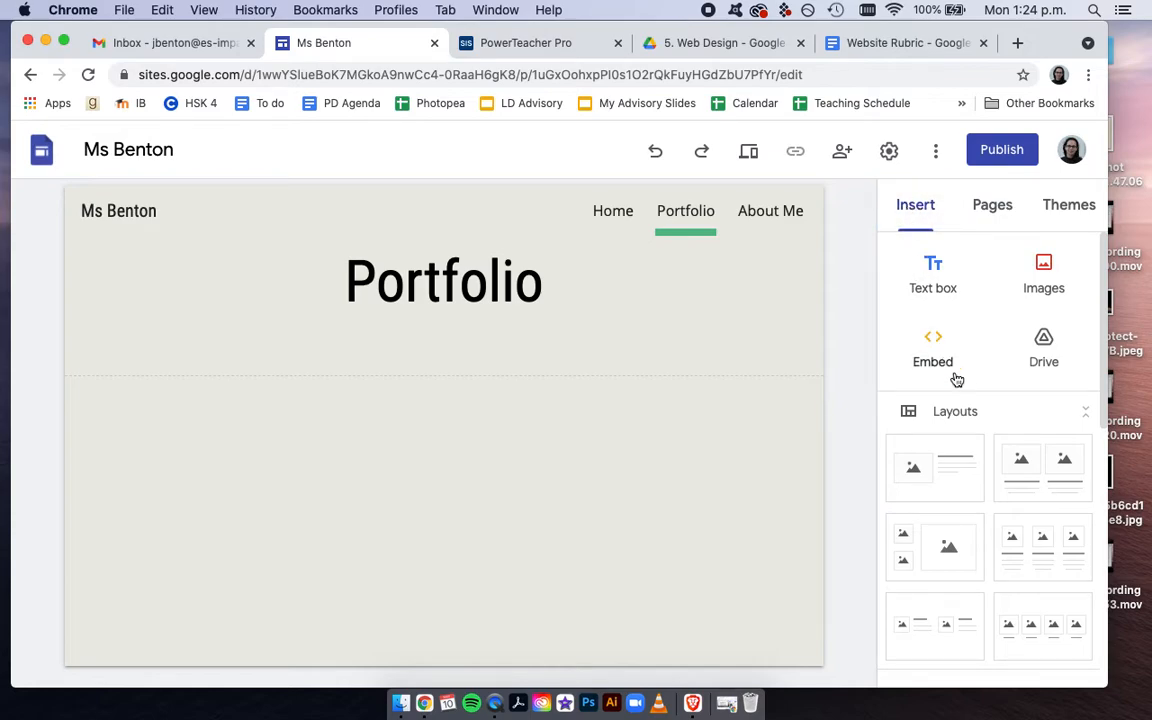
scroll(917, 508, "down", 2)
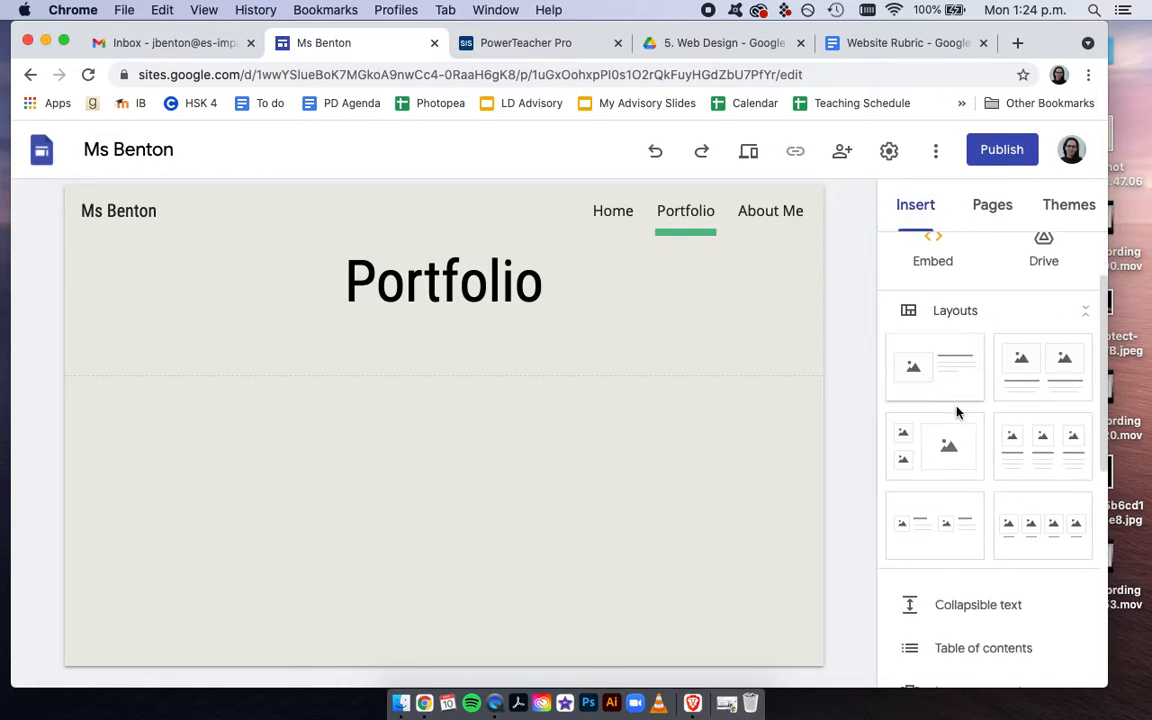
left_click(1050, 449)
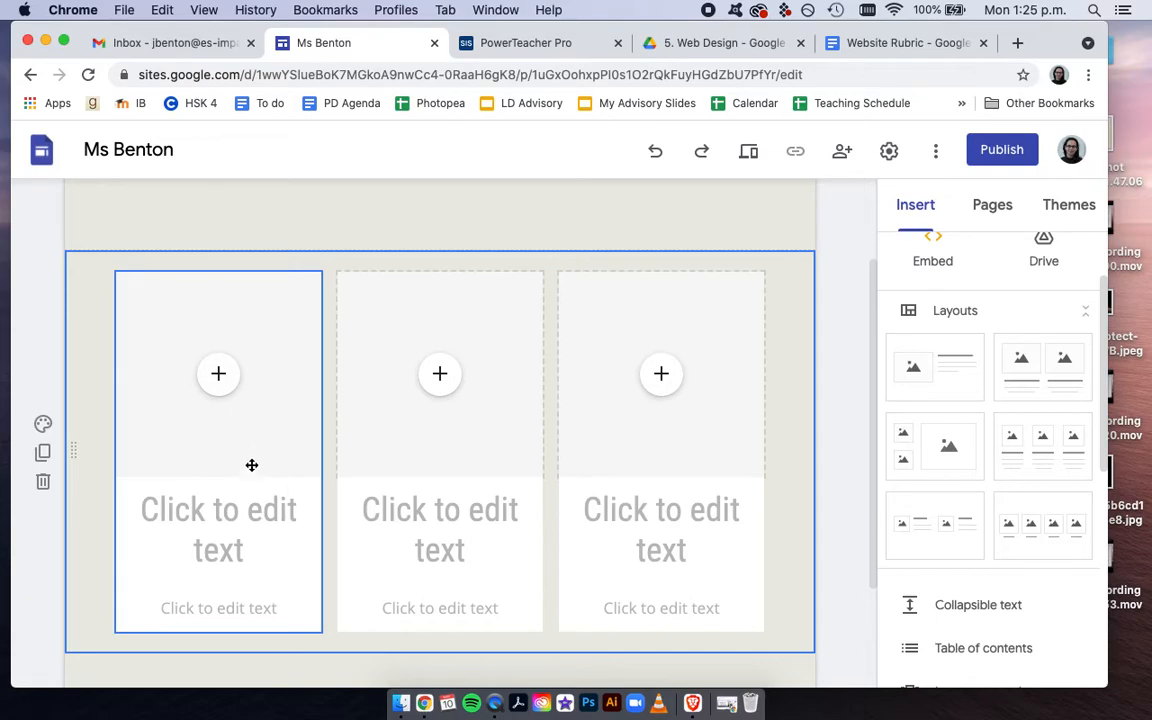
Step: Upload 2016-9-Protect-Joel-Sartore-Pangolin-WB.jpeg from the Desktop into the first column's image placeholder
left_click(219, 379)
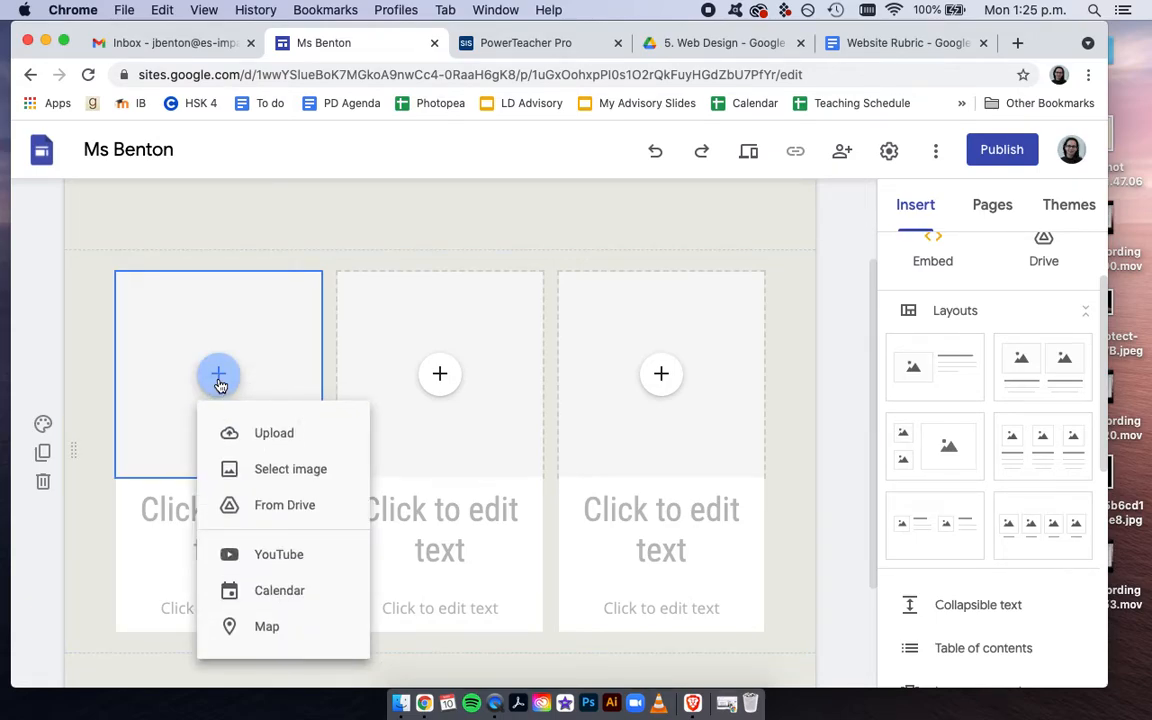
left_click(263, 434)
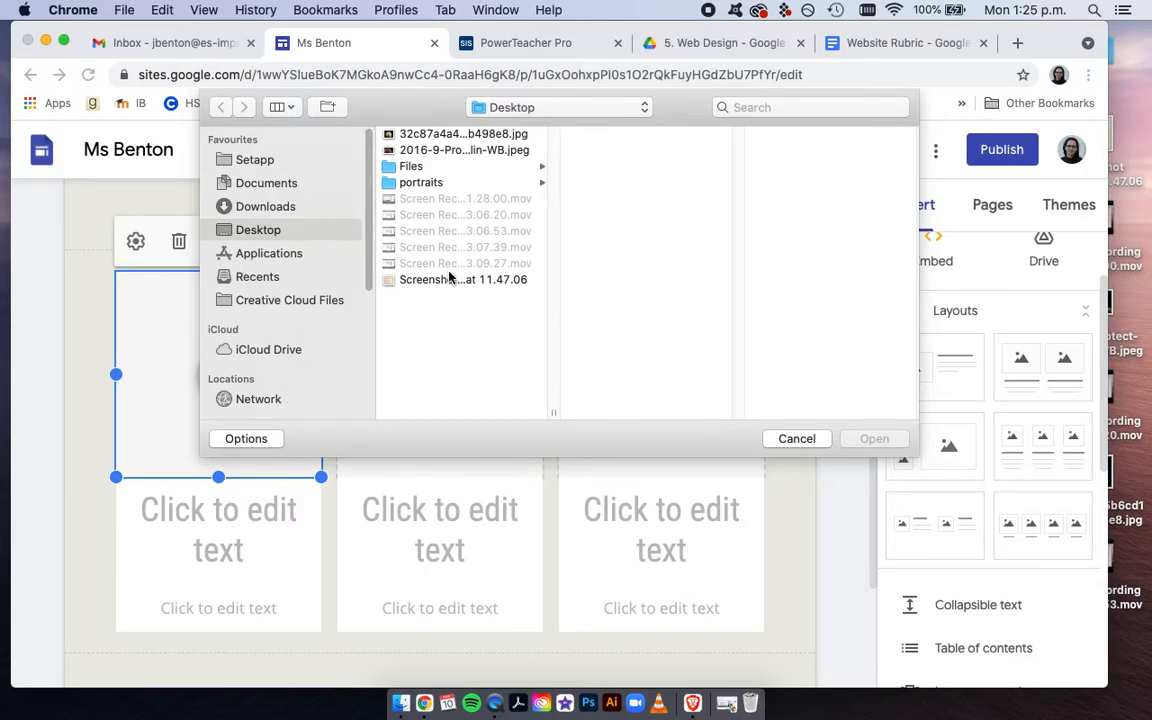
left_click(405, 152)
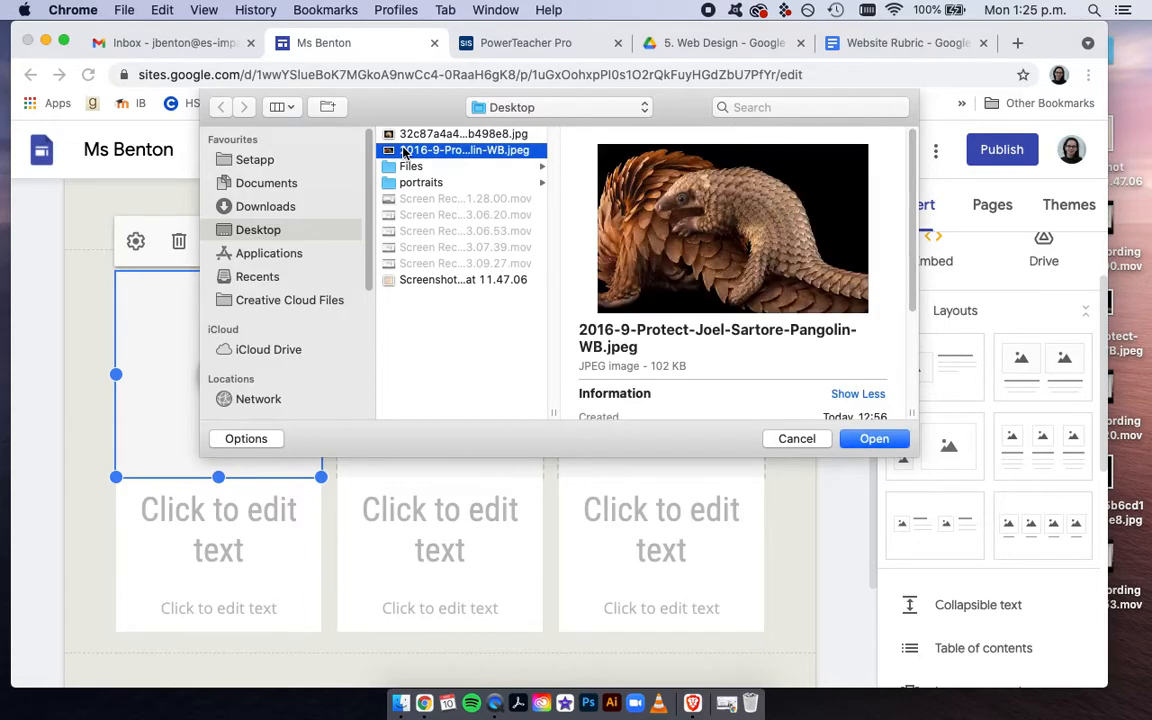
left_click(874, 438)
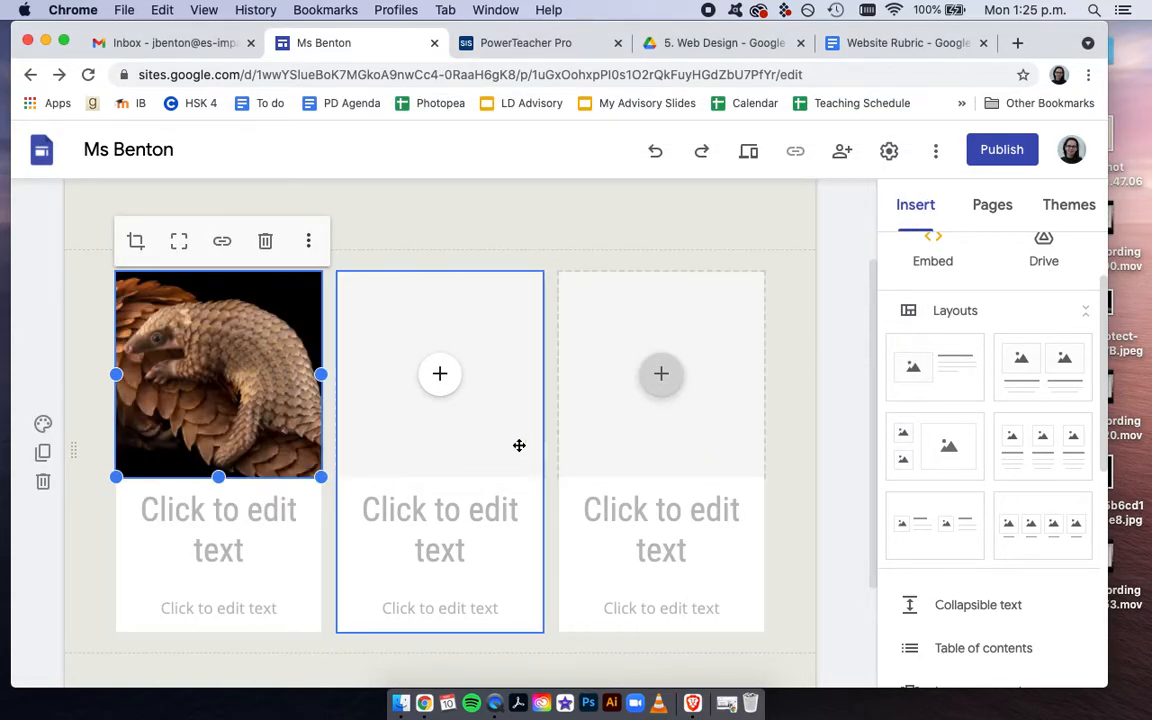
Step: Enter the heading "Pangolin" beneath the first column's image and set its font to Calibri
left_click(286, 537)
type("Pangolin")
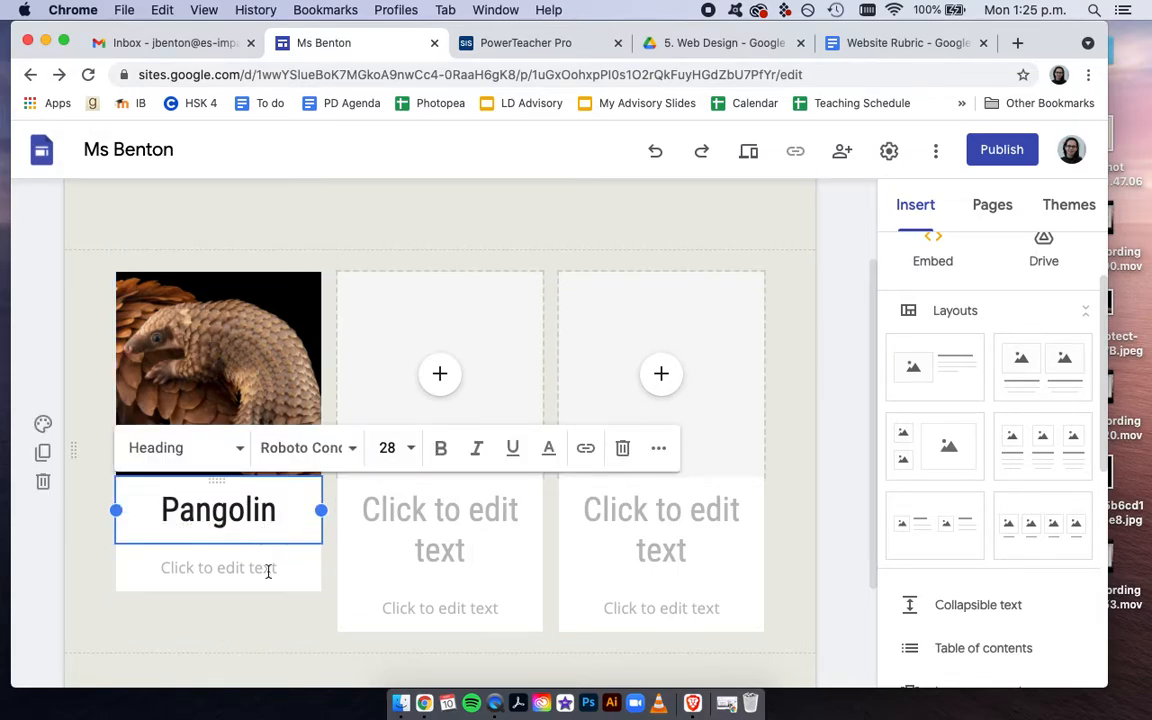
double_click(280, 514)
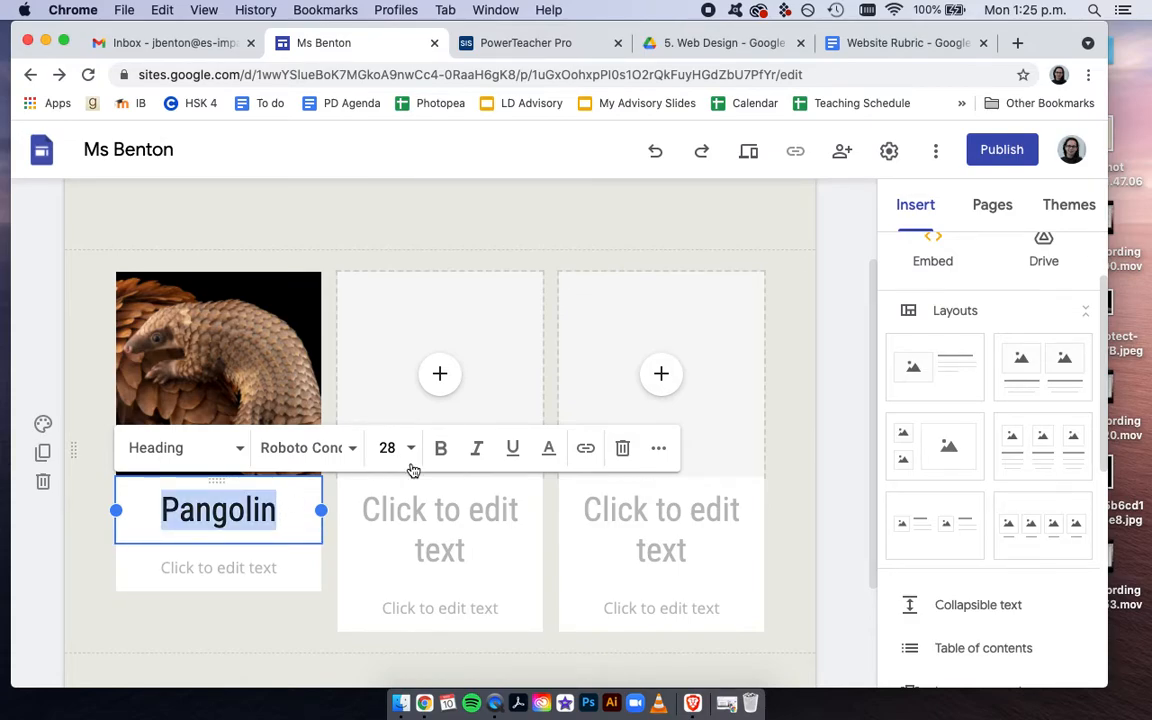
left_click(347, 450)
mouse_move(335, 505)
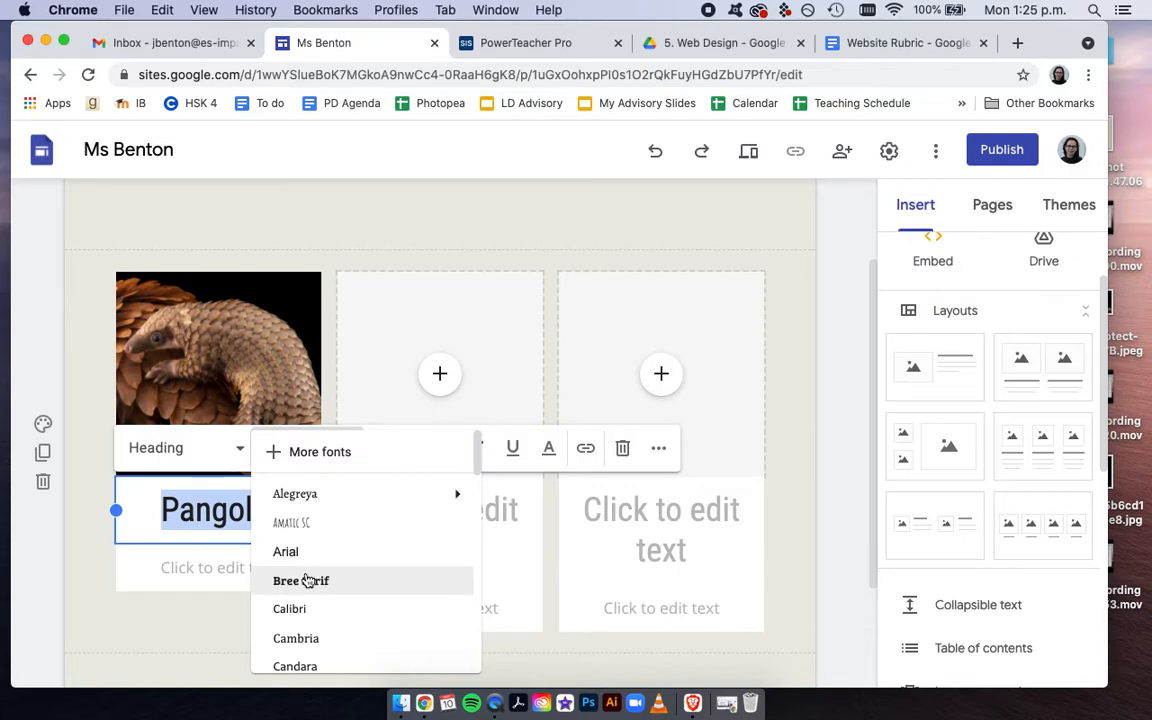
left_click(304, 612)
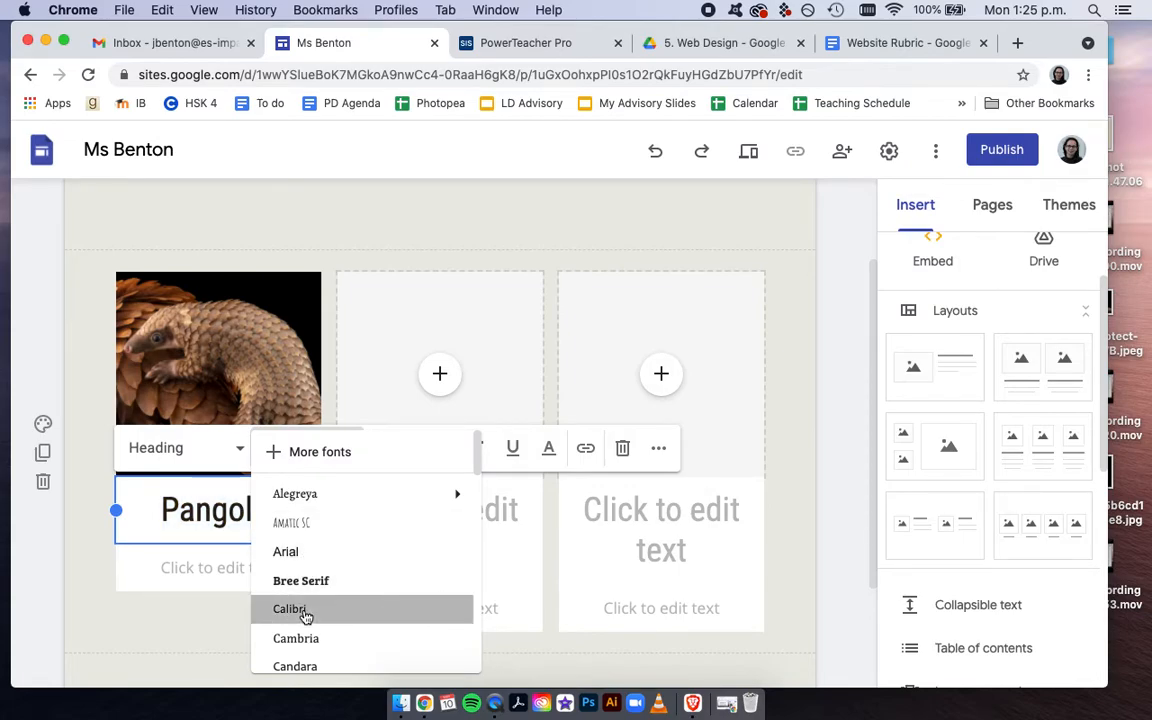
left_click(250, 648)
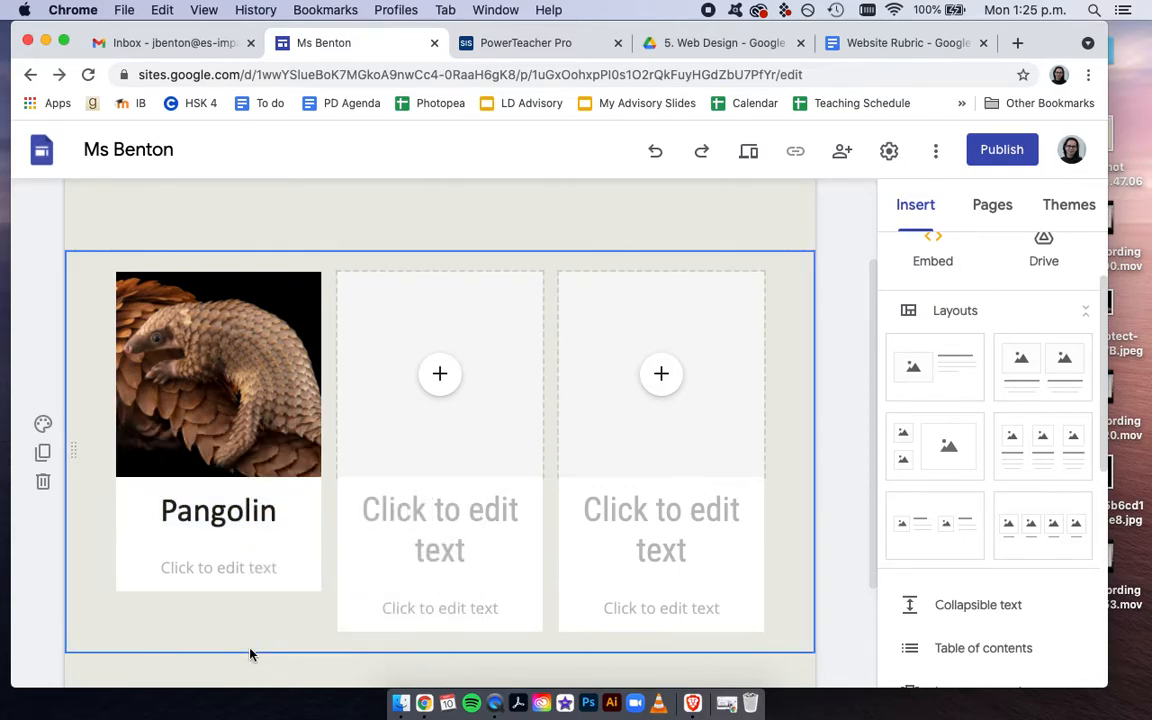
Step: Upload the 32c87a4a4…b498e8.jpg image from the Desktop into the second column's image placeholder
left_click(441, 374)
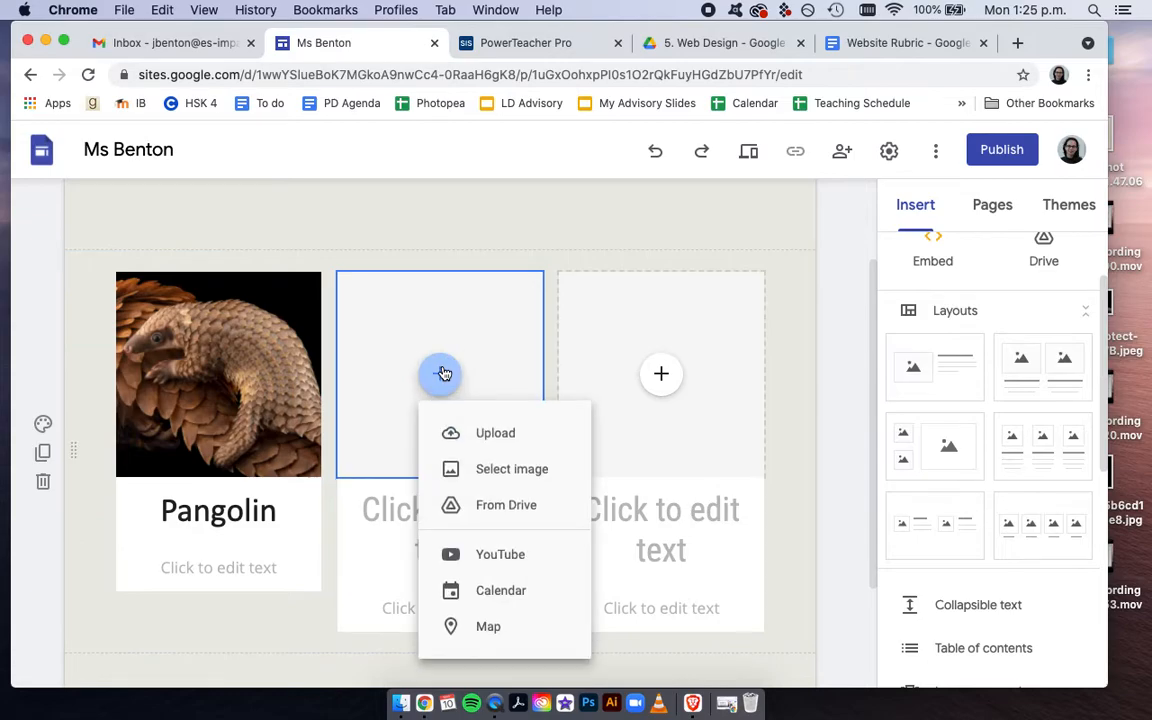
left_click(486, 436)
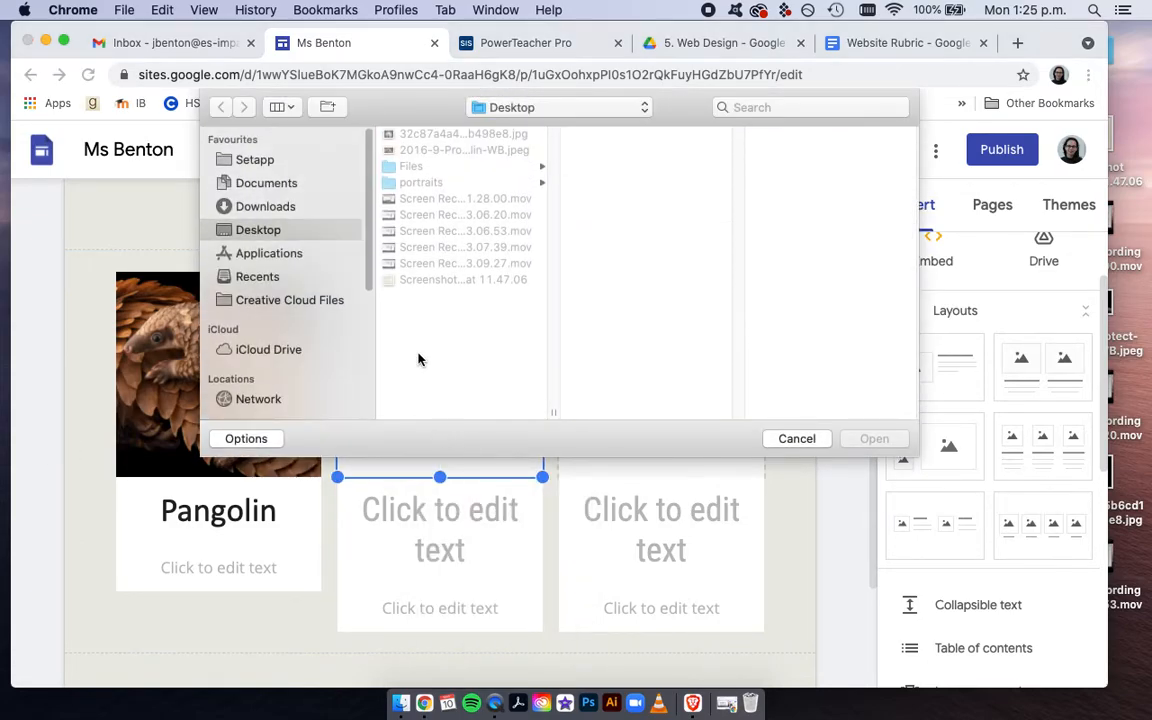
left_click(414, 151)
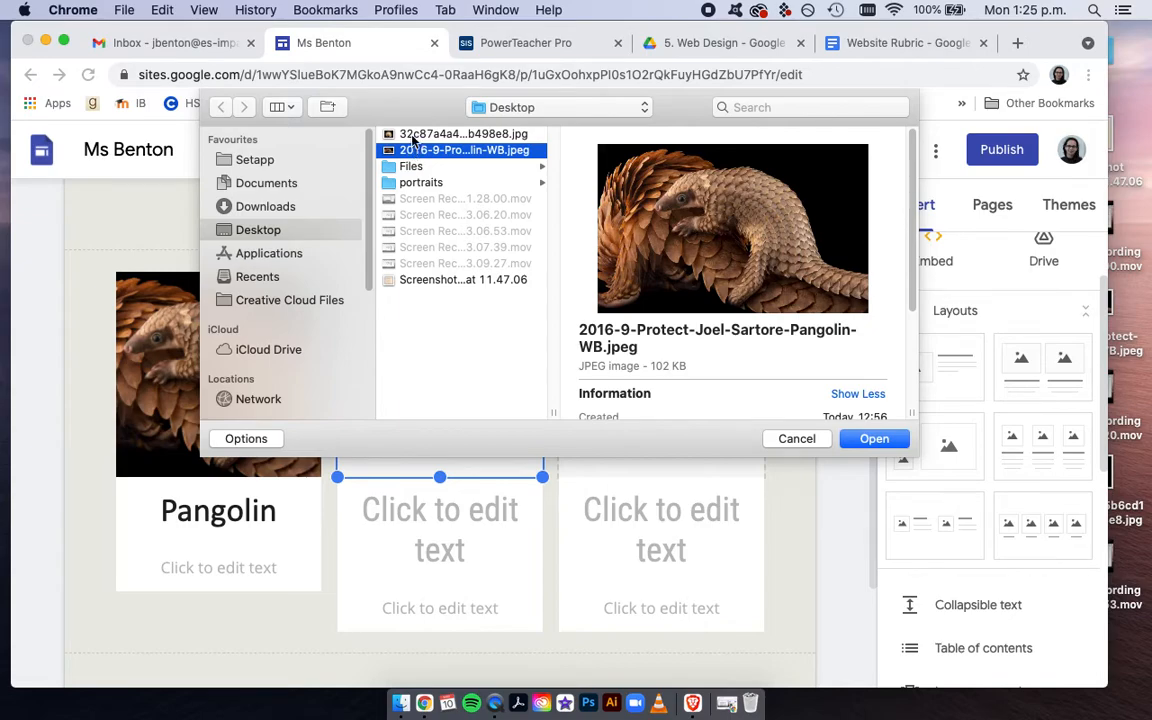
left_click(413, 136)
left_click(876, 441)
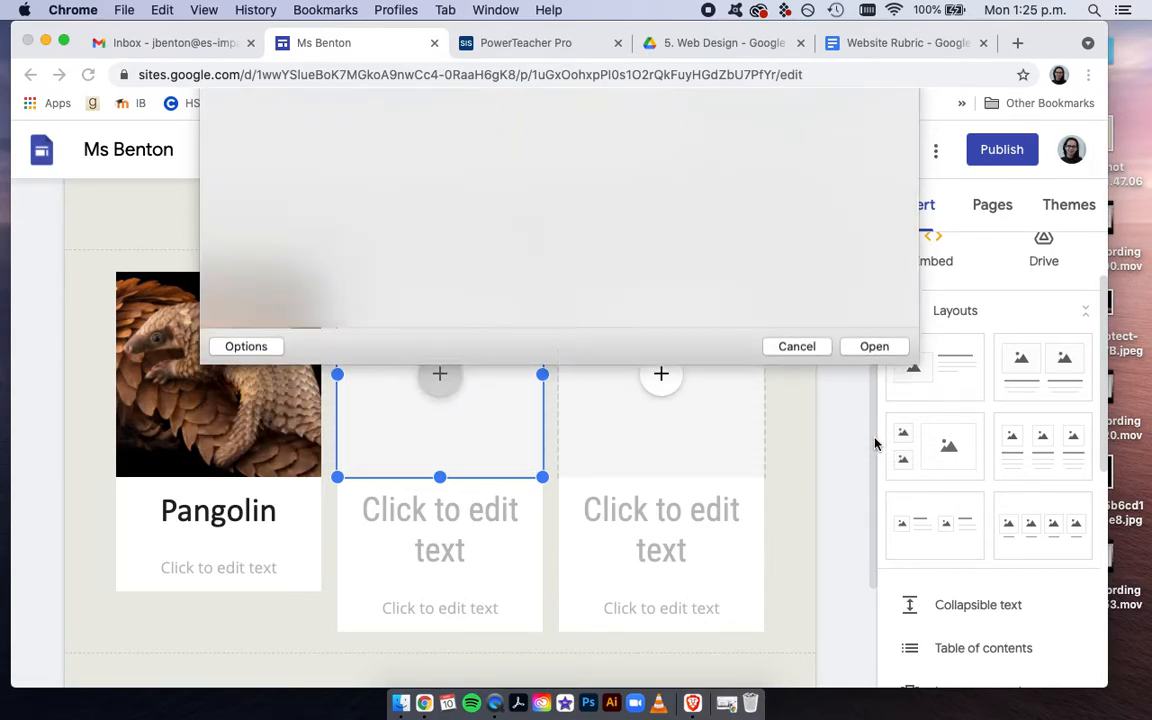
Step: Enter the heading "Porcupine" beneath the second column's image and set its font to Calibri
left_click(440, 527)
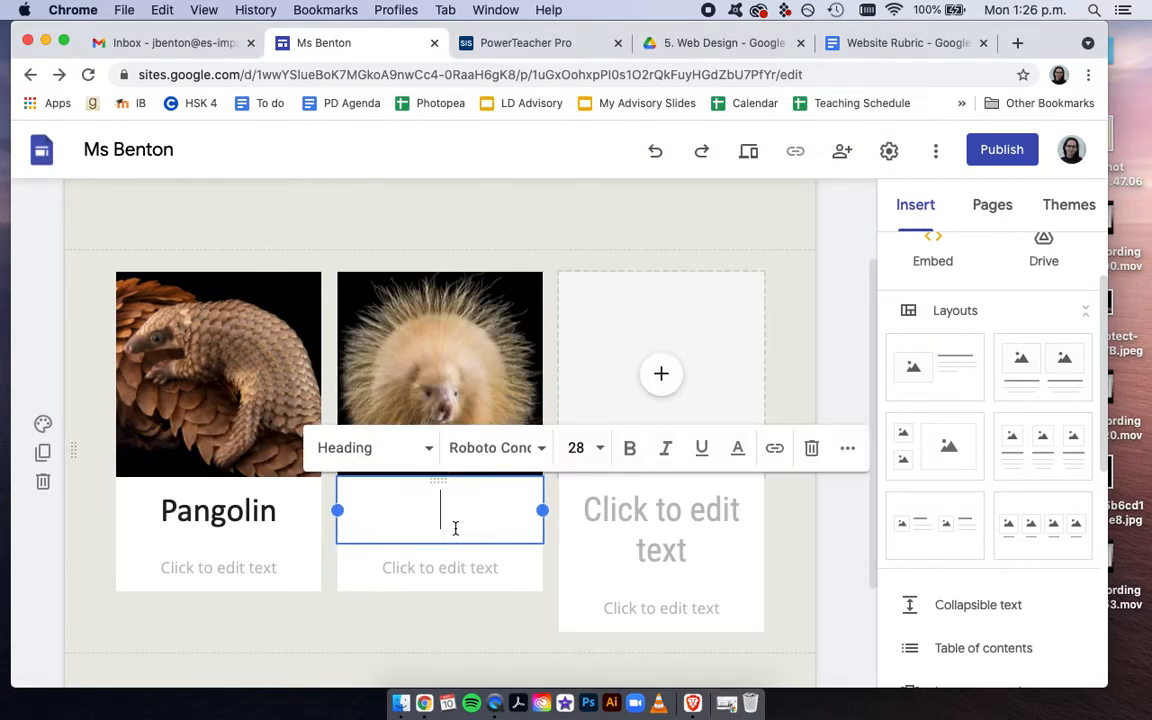
type("Porcupine")
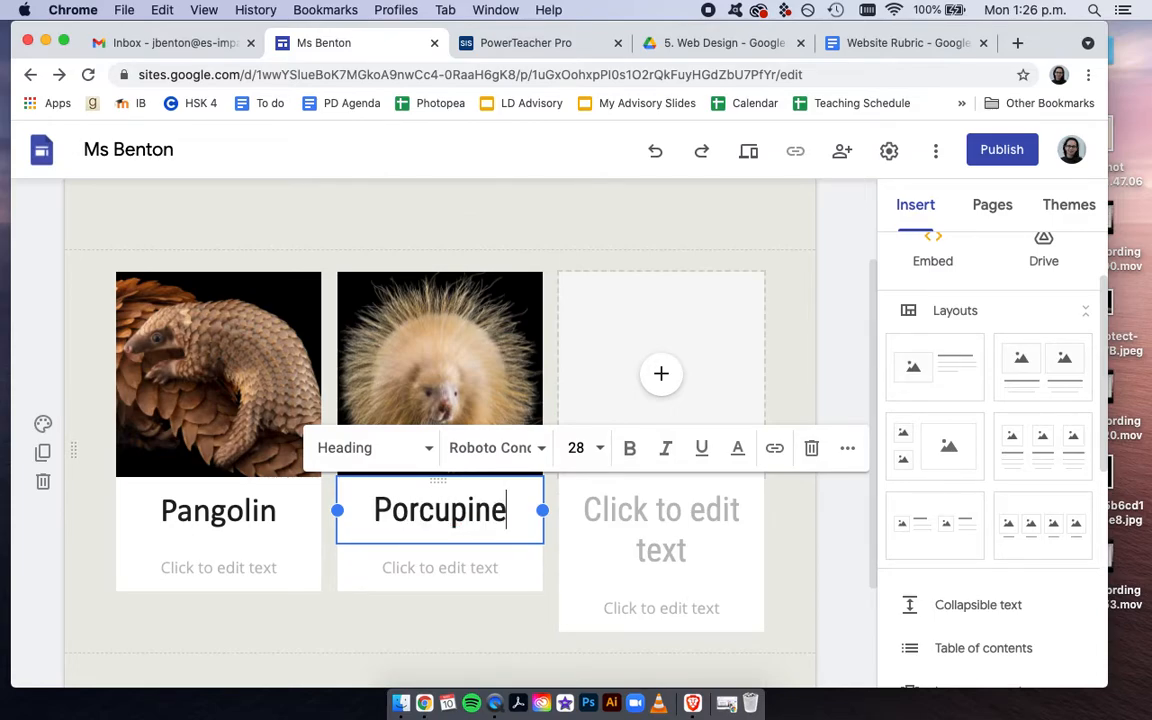
double_click(459, 511)
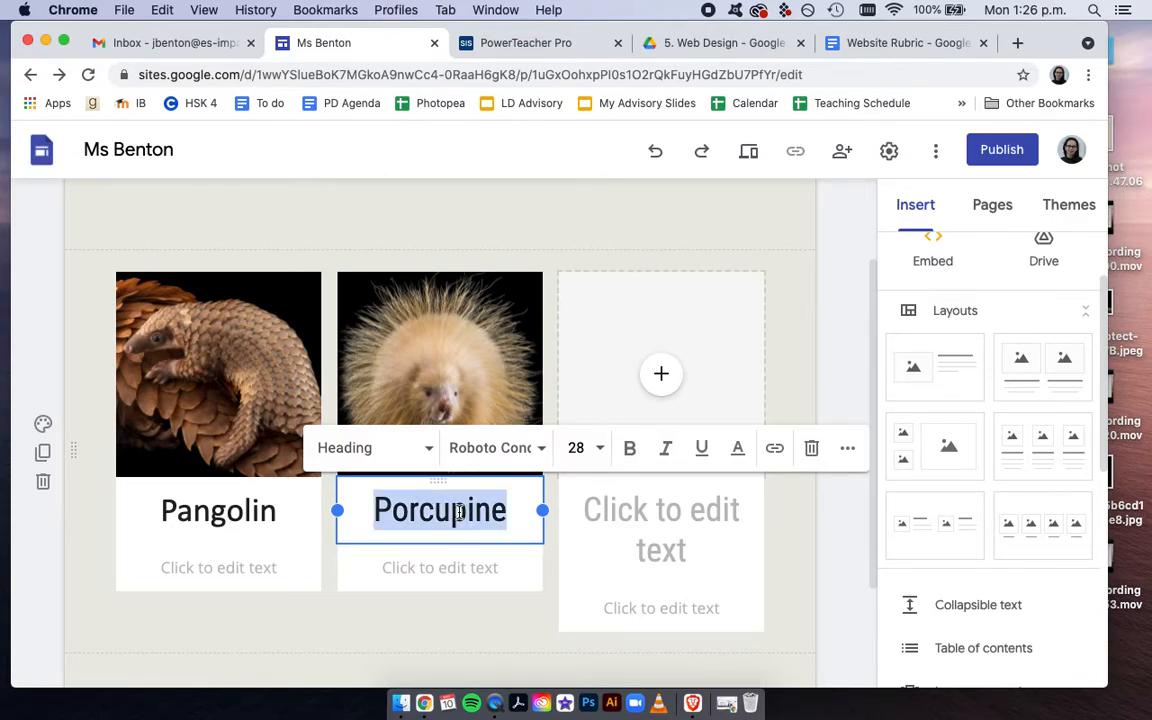
left_click(544, 450)
left_click(504, 620)
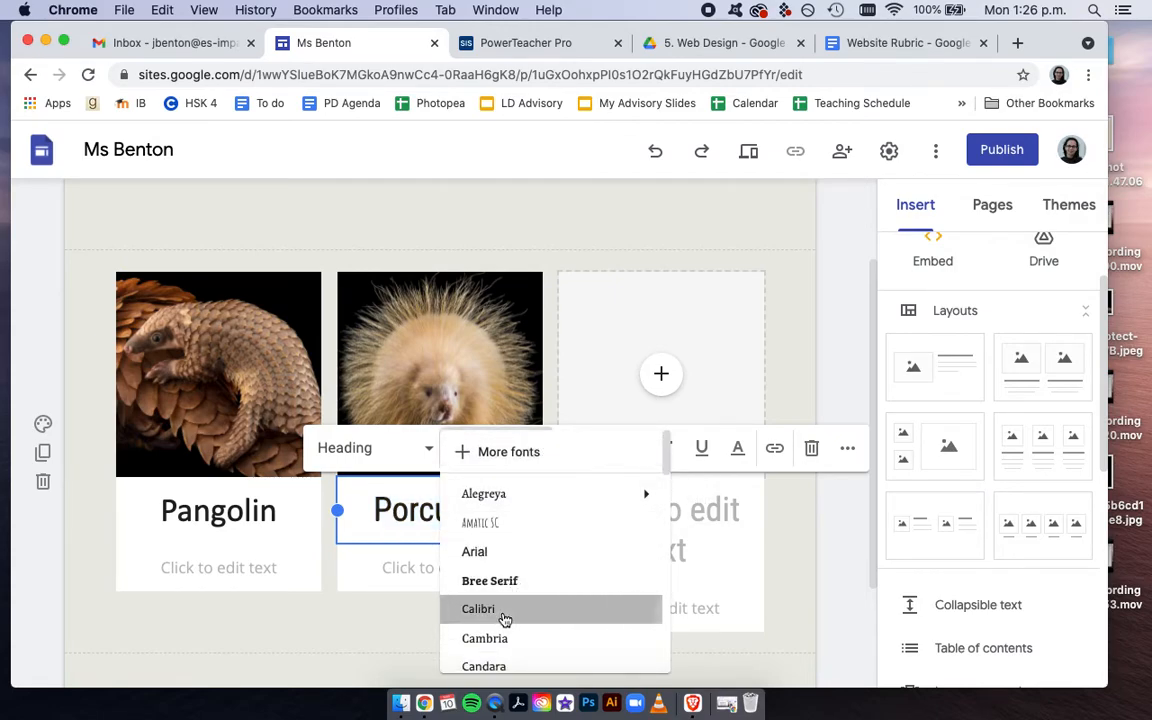
left_click(463, 651)
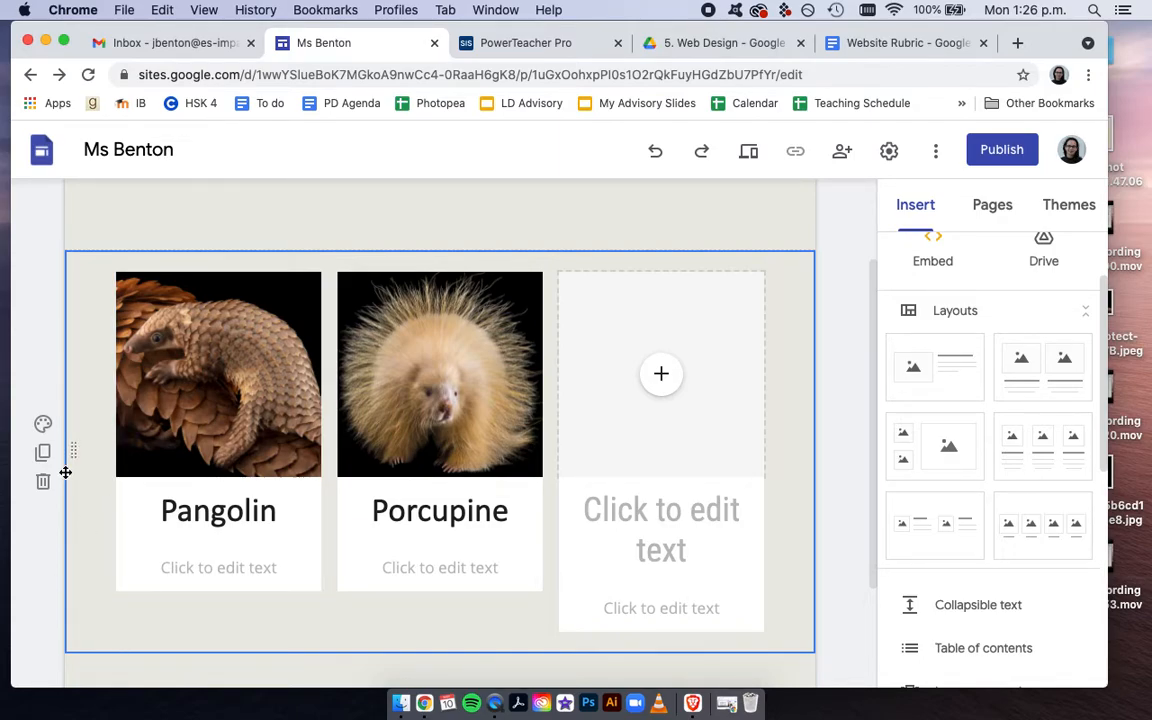
Step: Set the three-column section's background to Emphasis 2
left_click(44, 427)
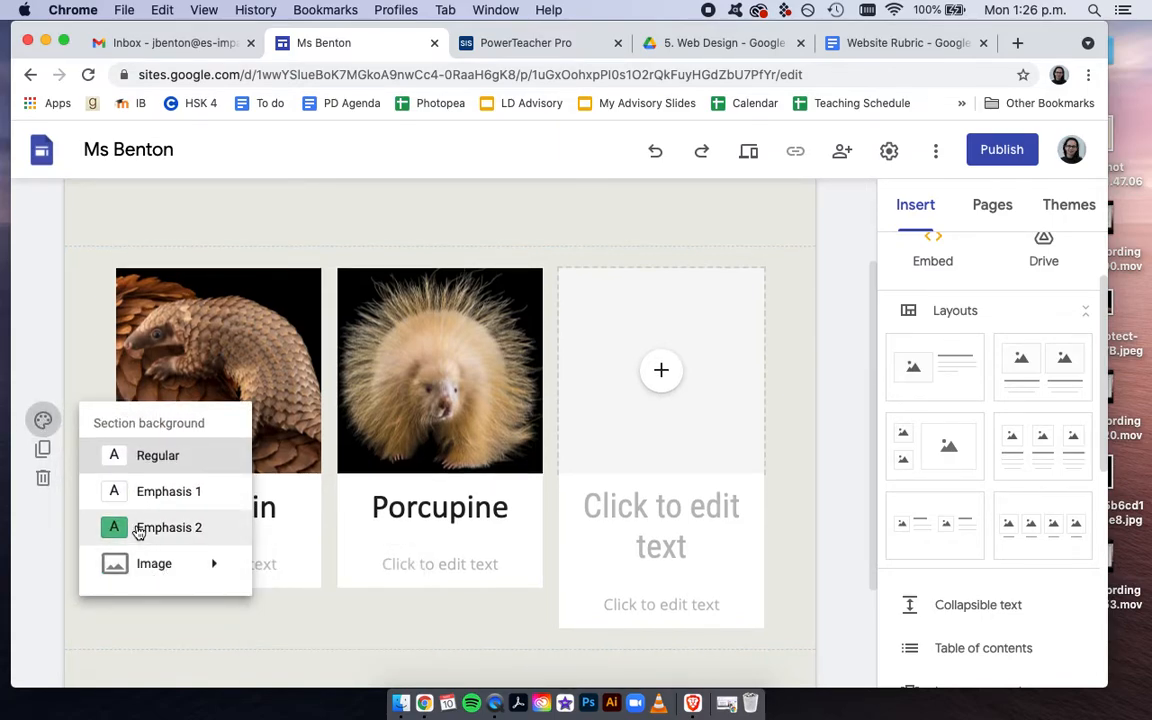
left_click(138, 528)
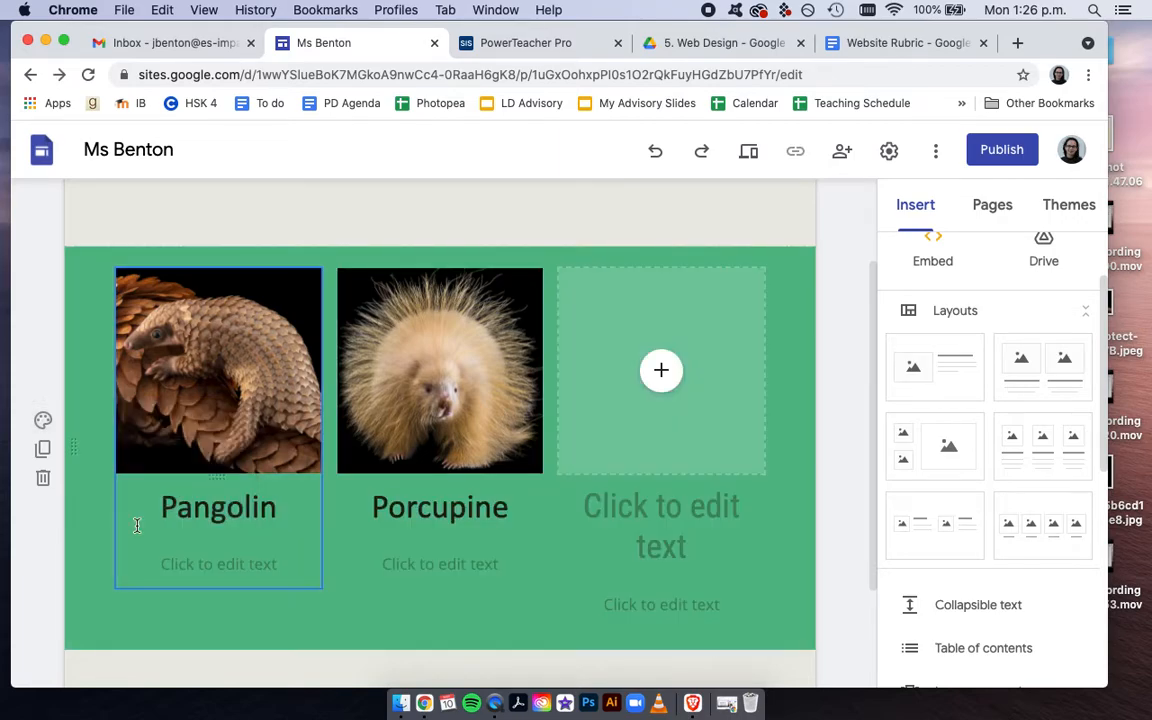
Step: Try duplicating the three-column section on the Portfolio page and delete the copy
left_click(44, 450)
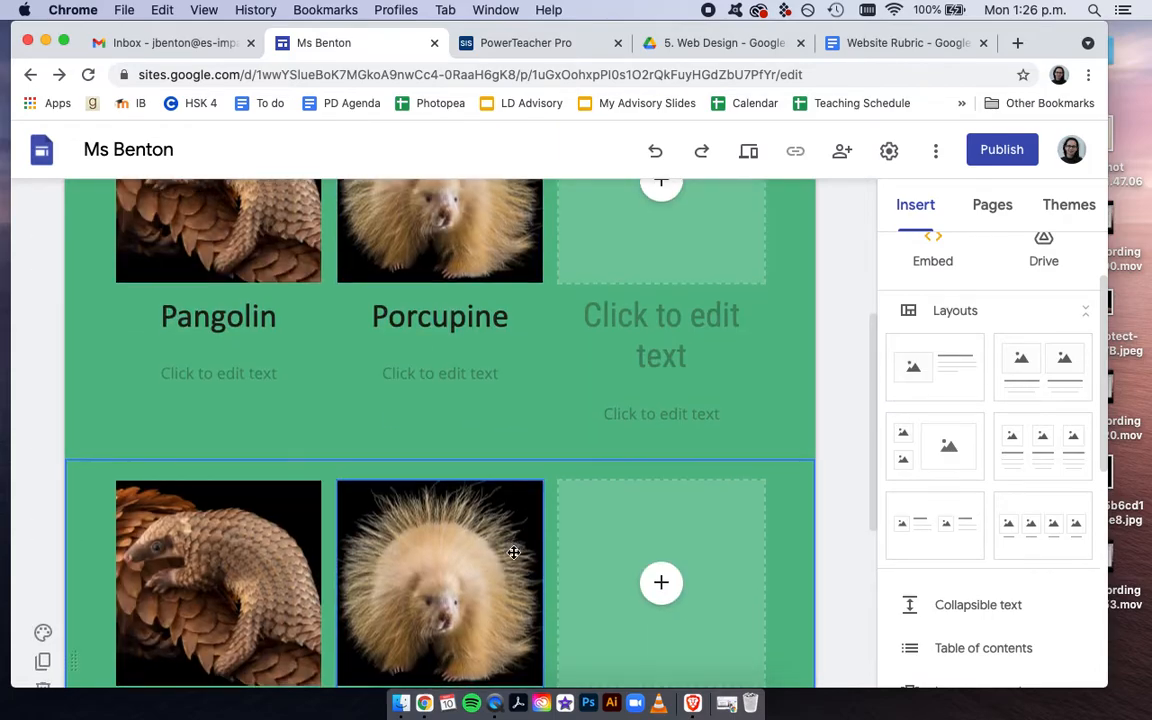
scroll(513, 552, "down", 3)
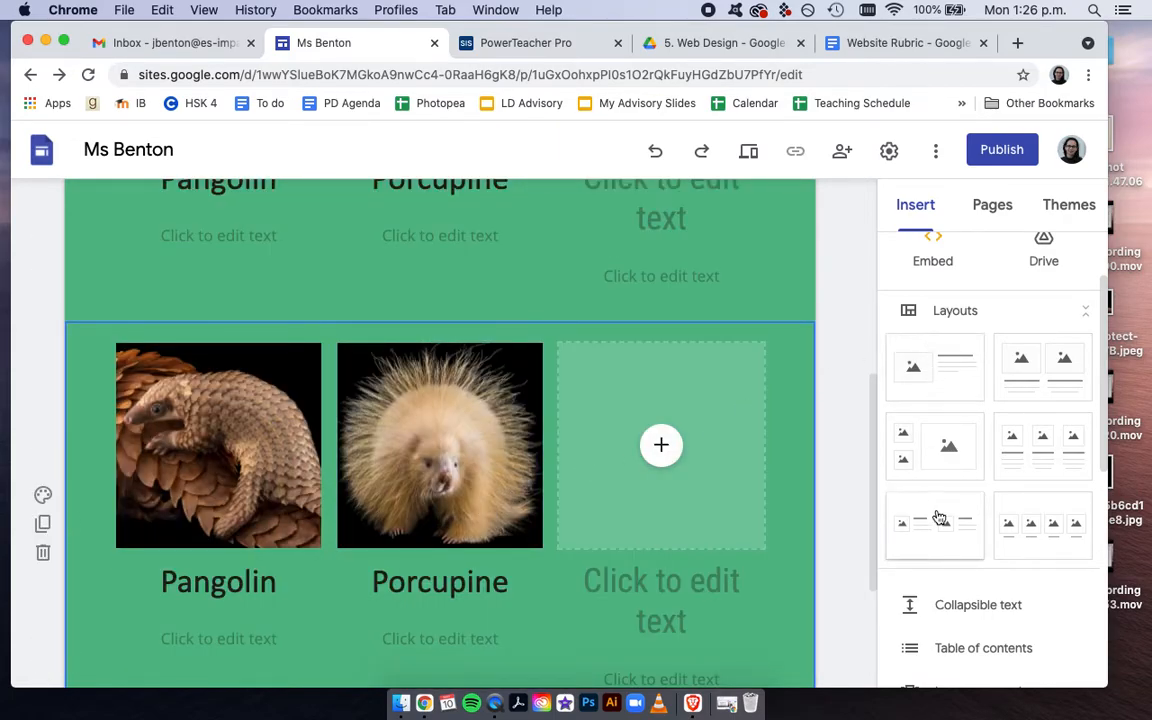
scroll(998, 608, "down", 3)
scroll(998, 606, "down", 5)
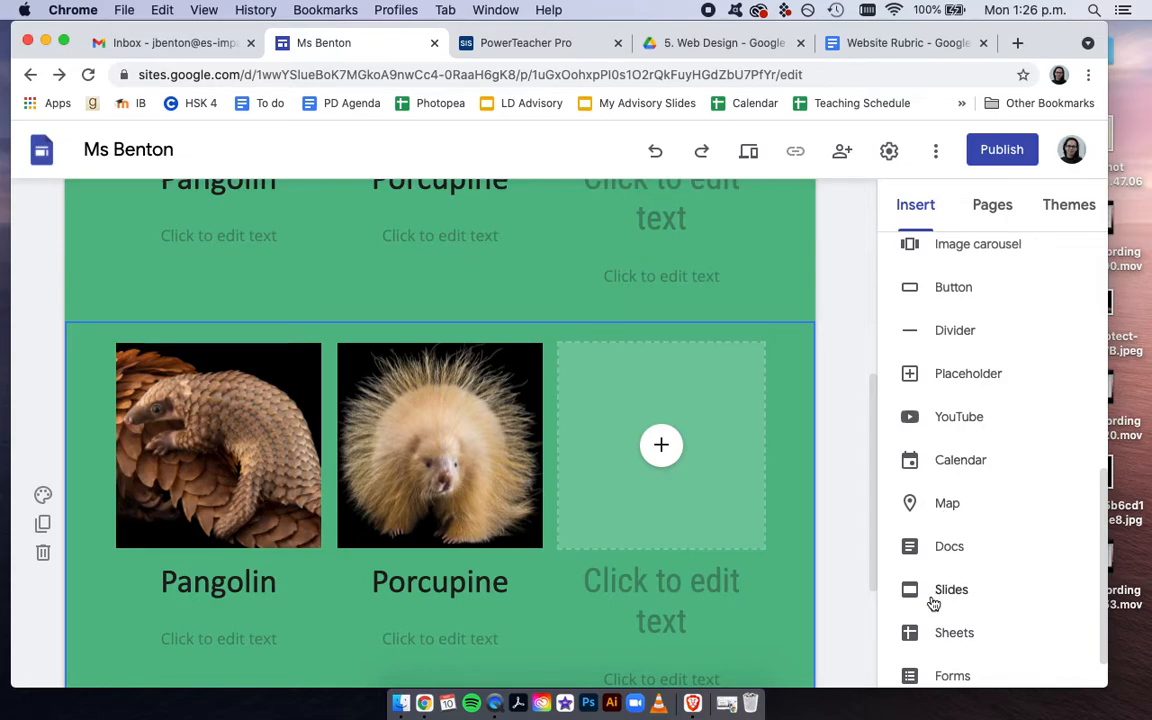
scroll(960, 650, "down", 1)
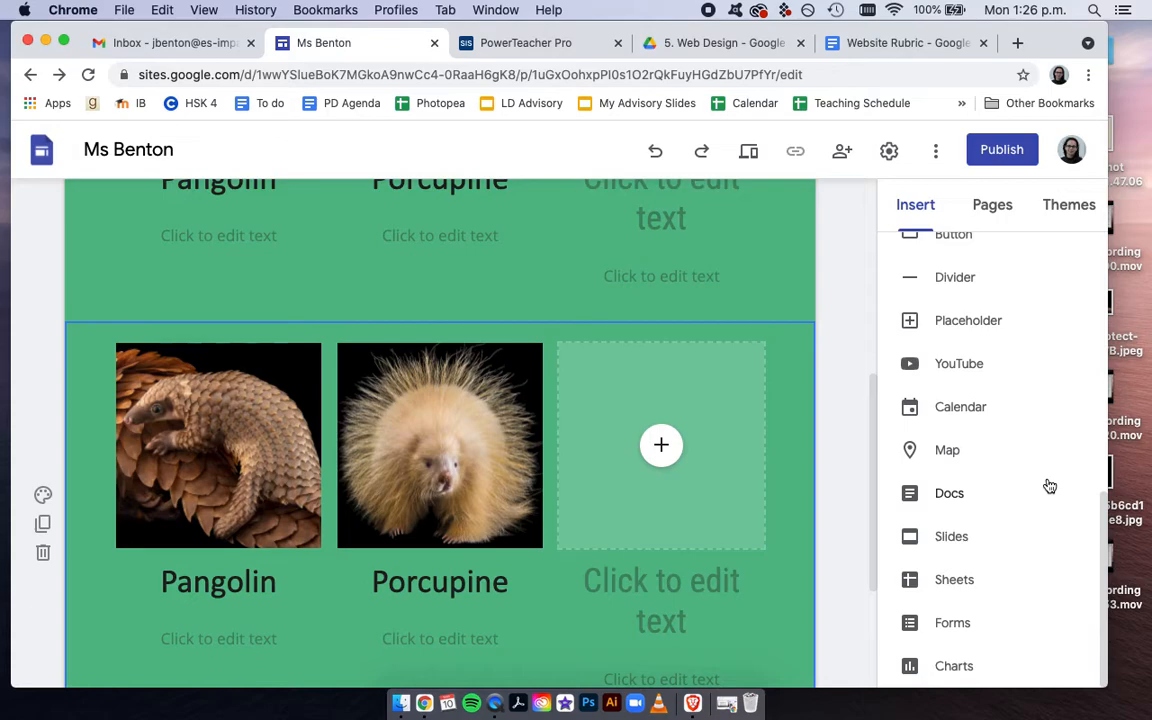
scroll(1045, 484, "up", 3)
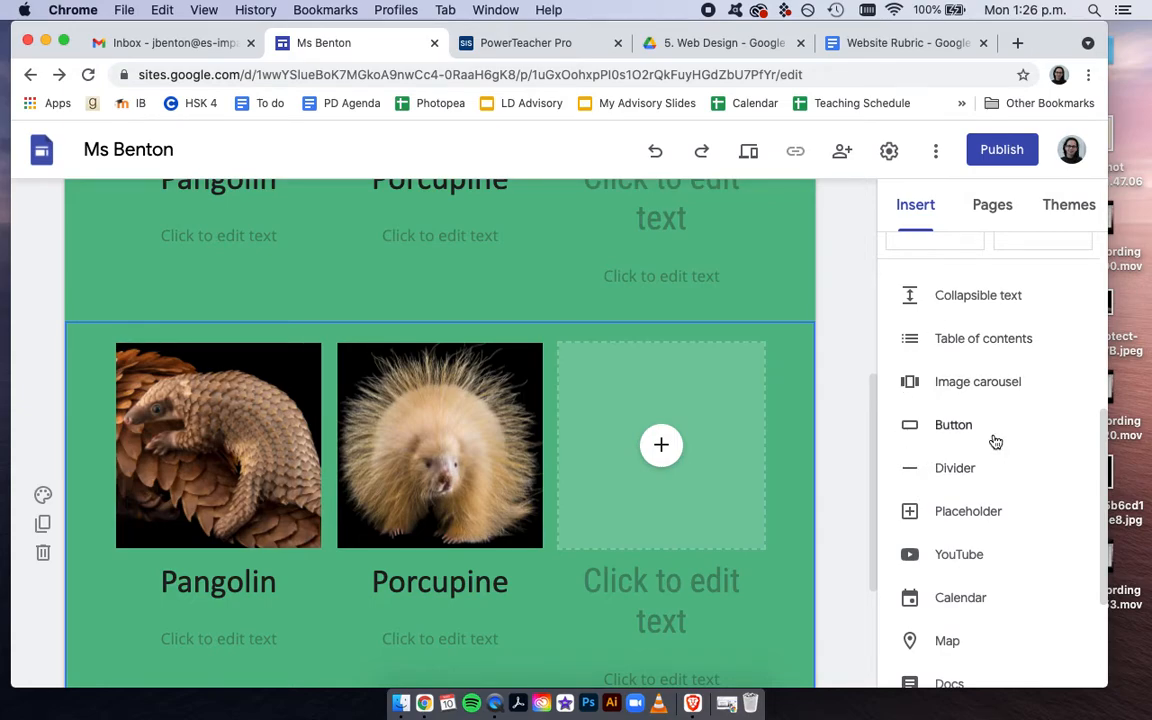
scroll(581, 404, "up", 1)
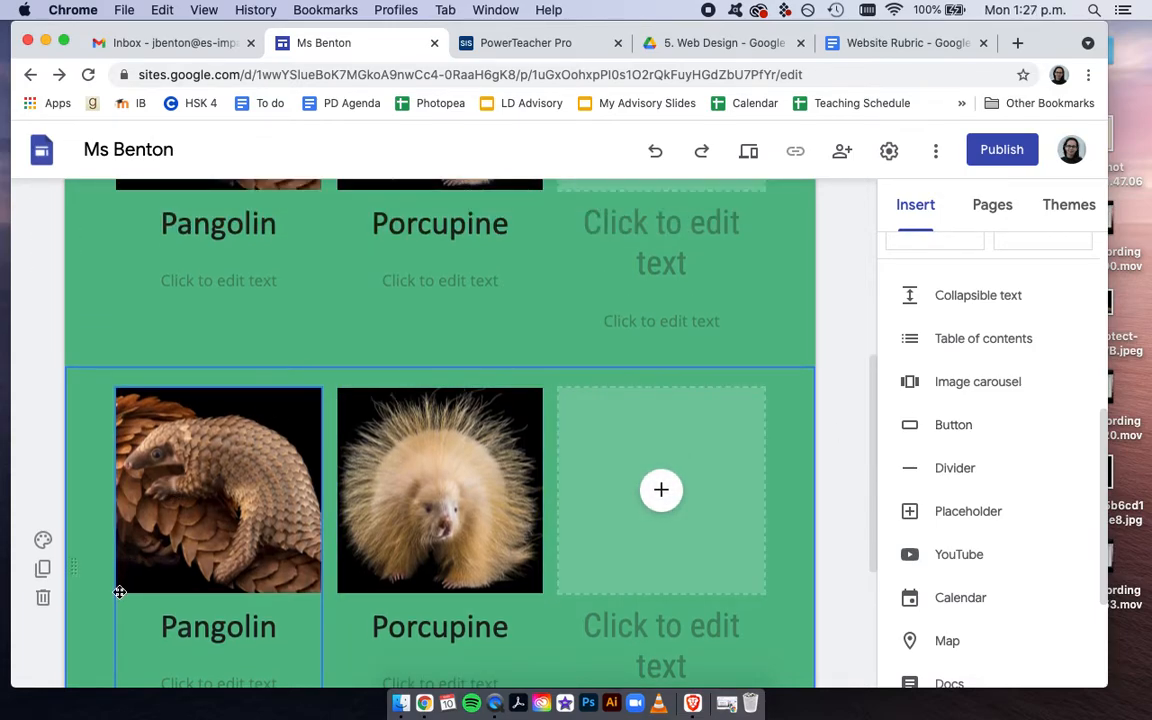
left_click(43, 601)
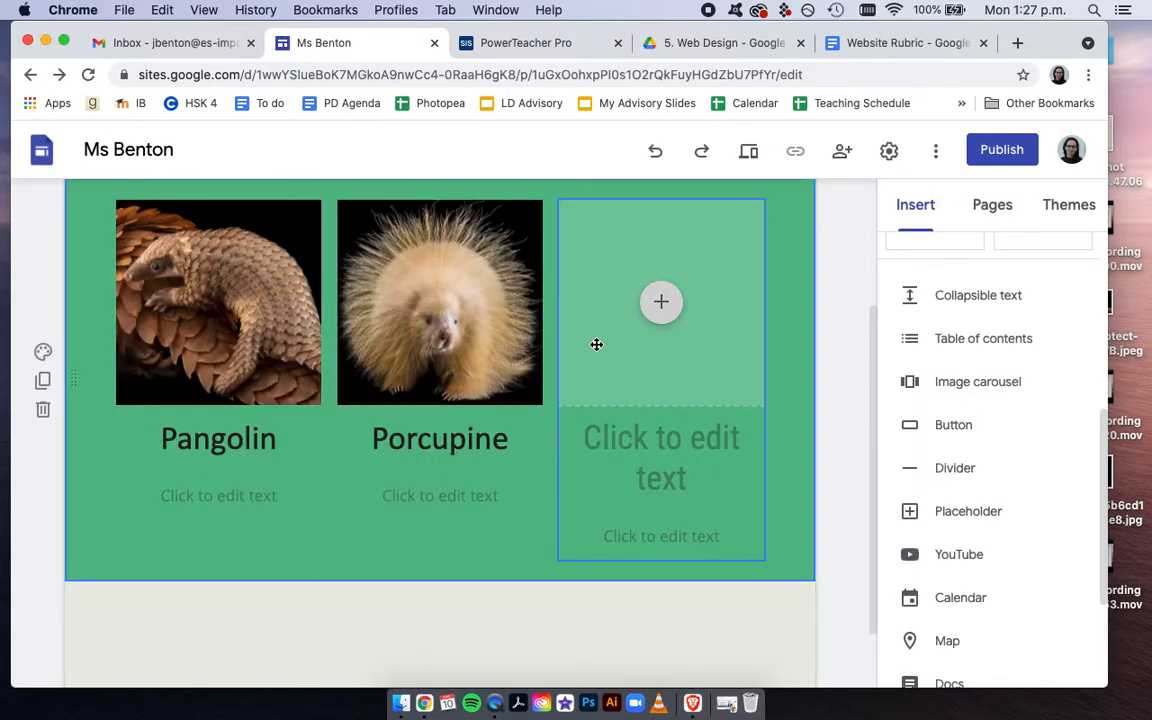
right_click(700, 341)
key("Escape")
Step: Preview the Portfolio page at phone size and examine how its images and headings are arranged
scroll(728, 342, "up", 3)
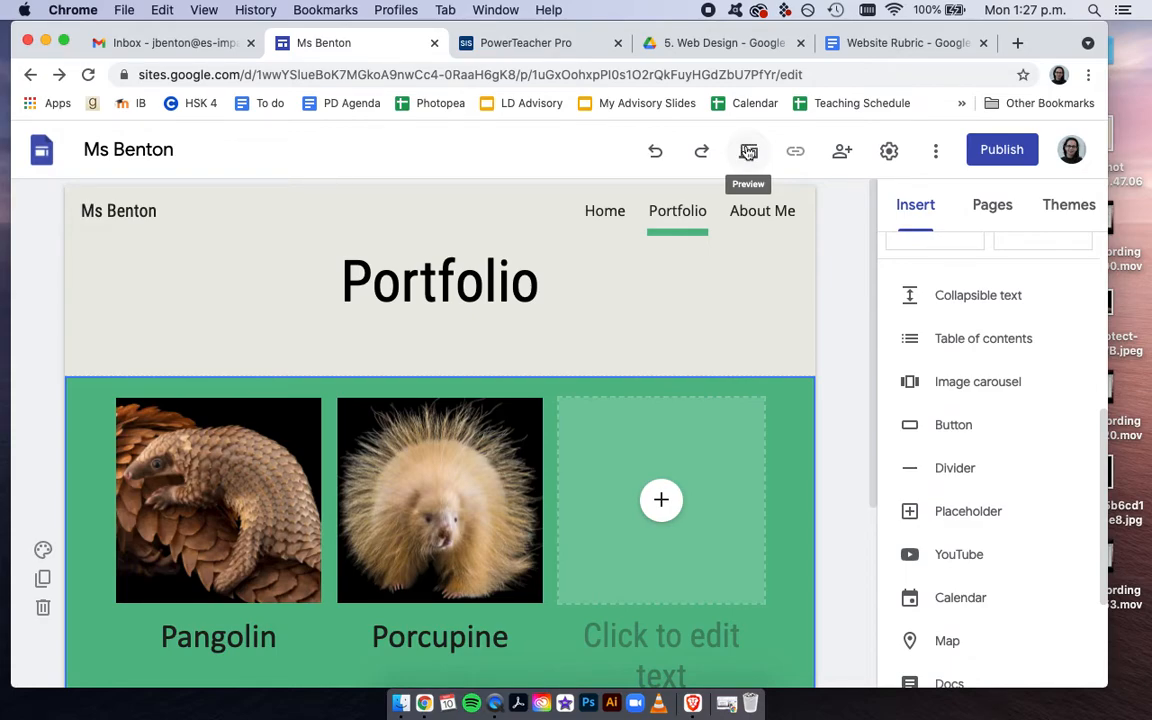
left_click(748, 150)
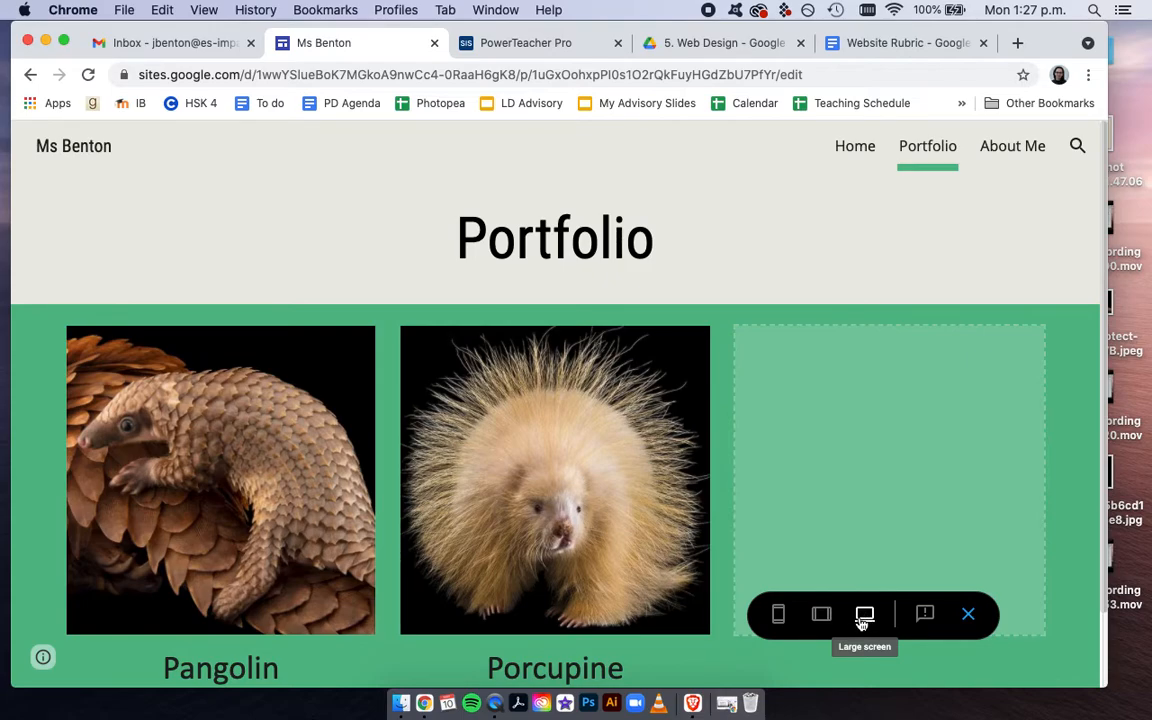
left_click(778, 616)
scroll(632, 485, "down", 5)
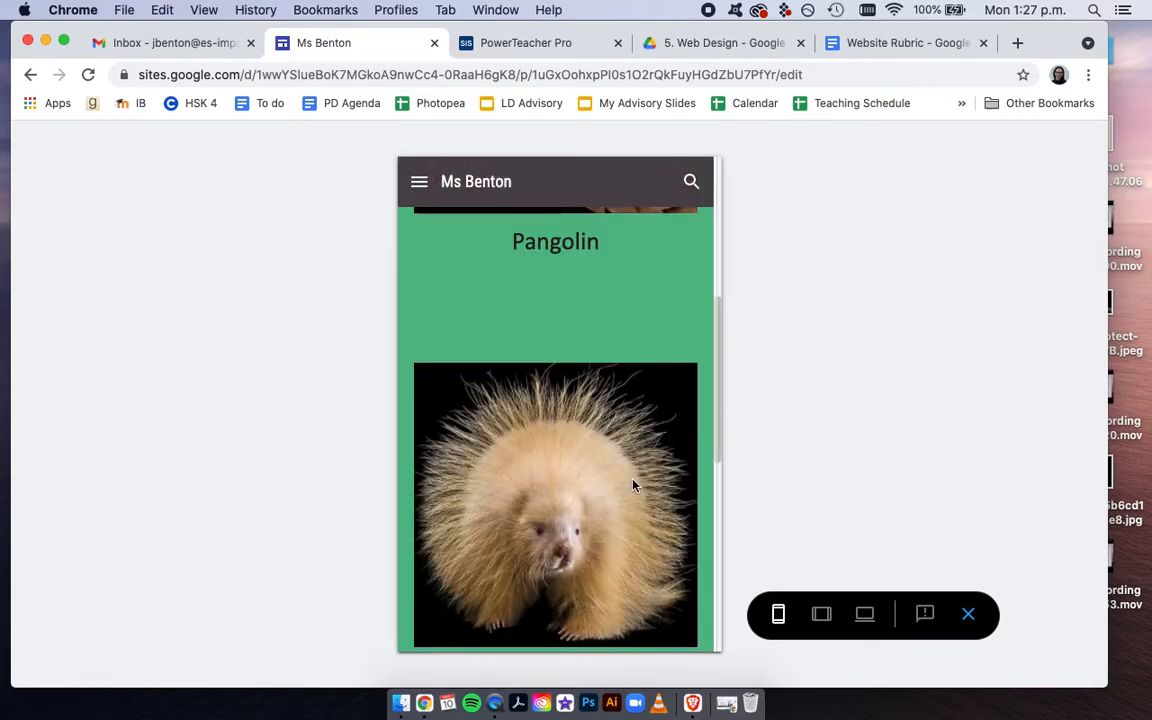
scroll(632, 485, "down", 2)
scroll(633, 481, "up", 6)
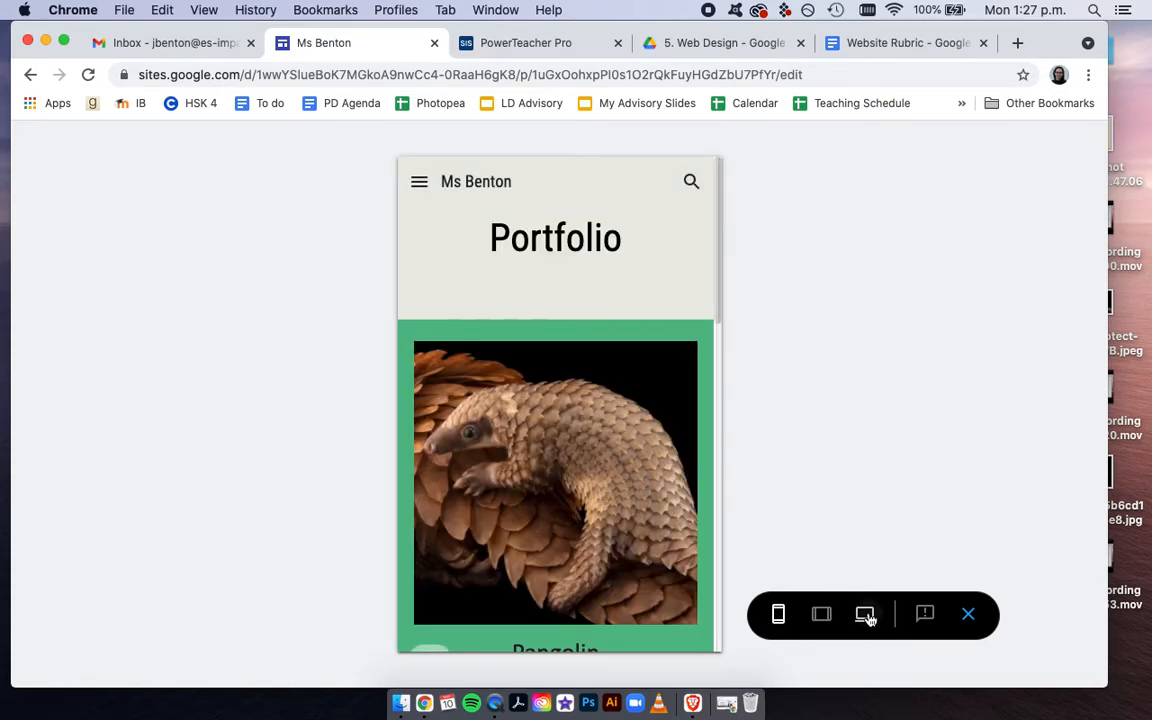
Step: Preview the Home page at large-screen size and close the preview
left_click(866, 616)
left_click(863, 146)
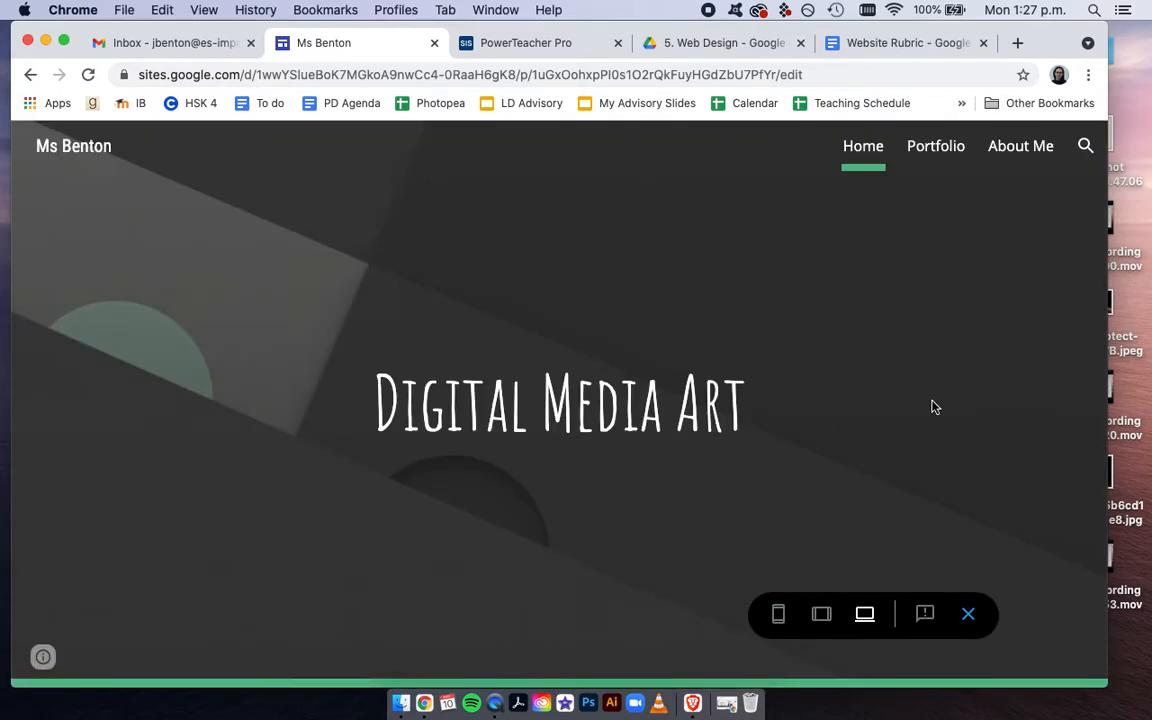
left_click(969, 616)
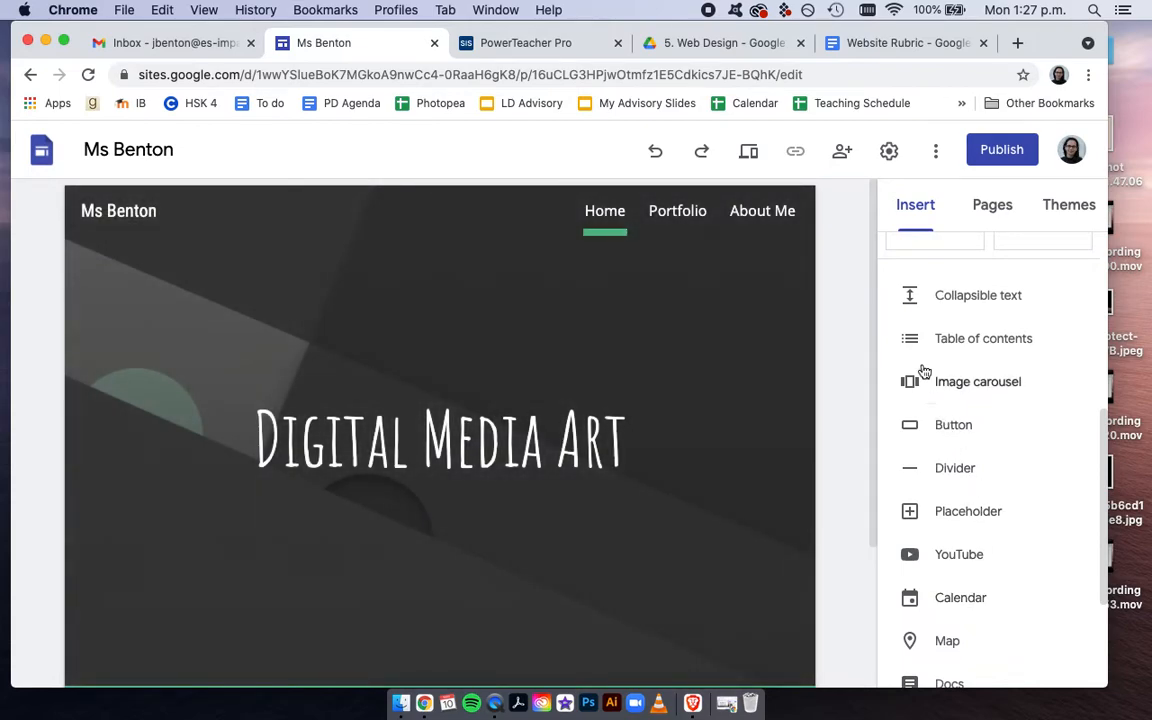
Step: Open the site's publishing settings and examine the domain and custom ending of its web address
mouse_move(769, 277)
left_click(1002, 152)
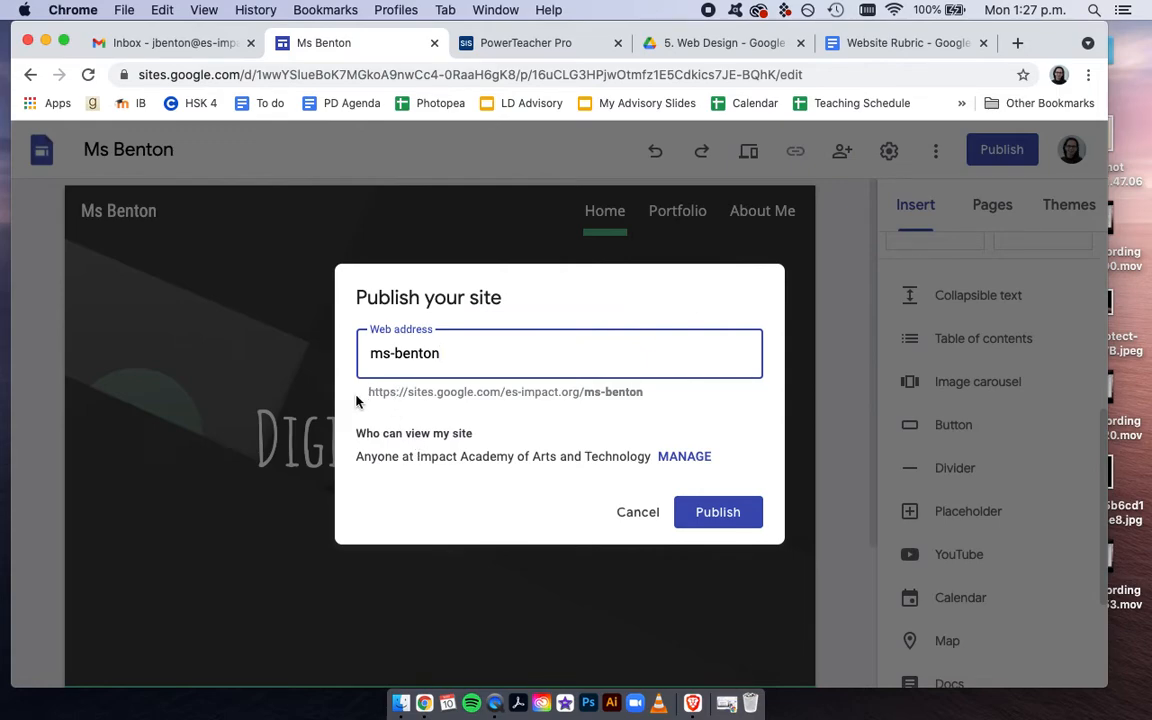
left_click_drag(368, 392, 580, 391)
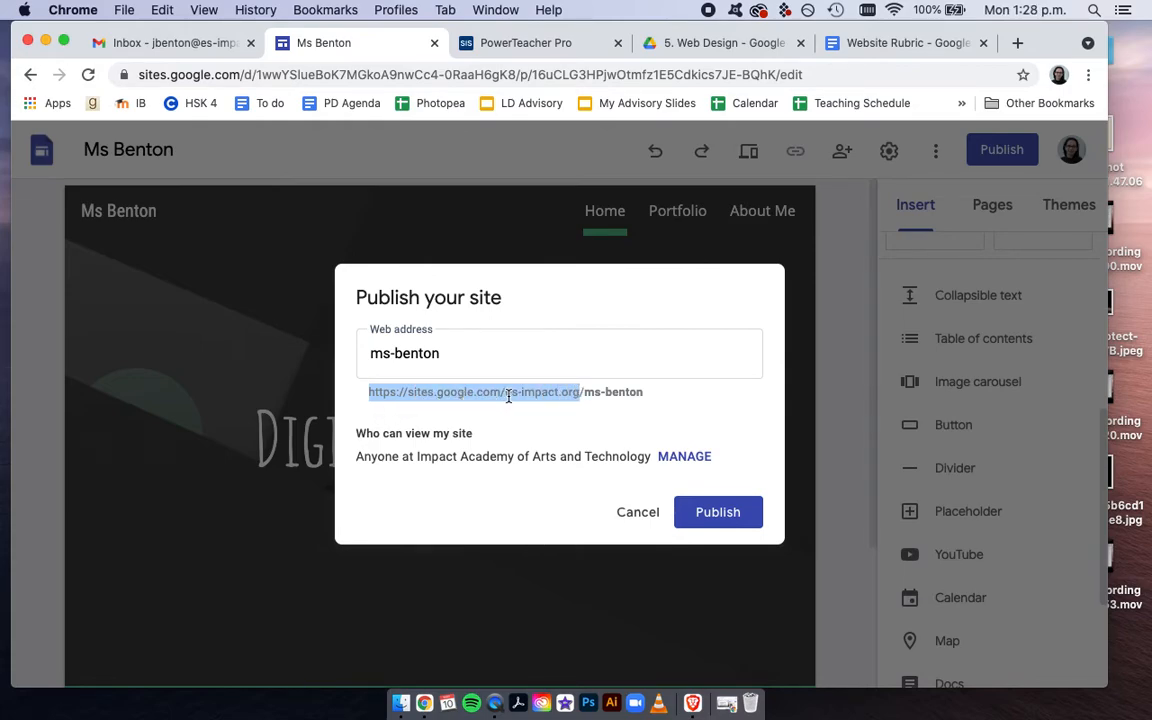
left_click(578, 392)
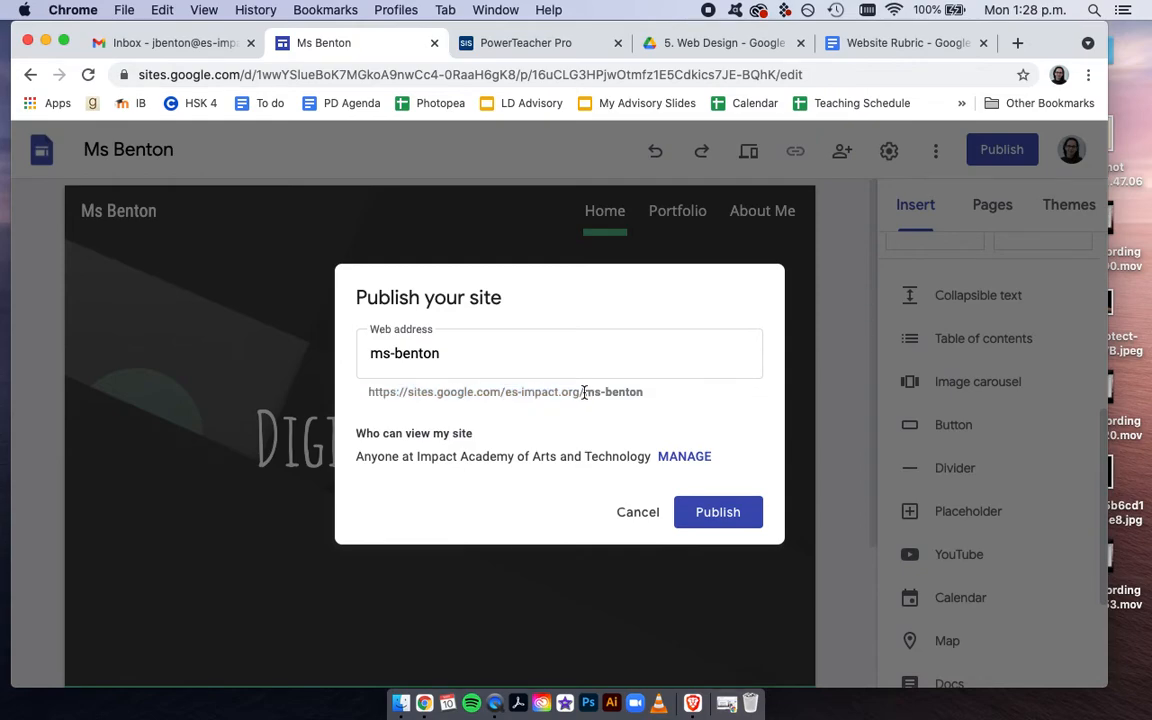
left_click_drag(644, 393, 587, 393)
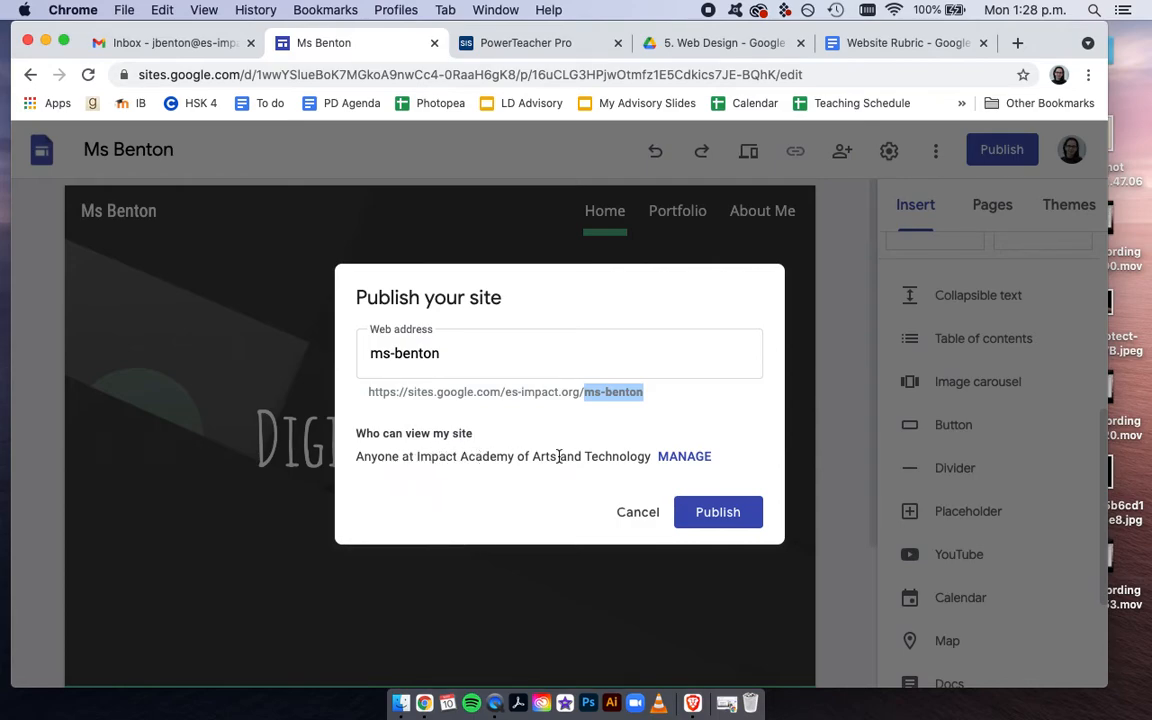
Step: Open the site's viewing permissions and set the published site's link access to Public
left_click(685, 458)
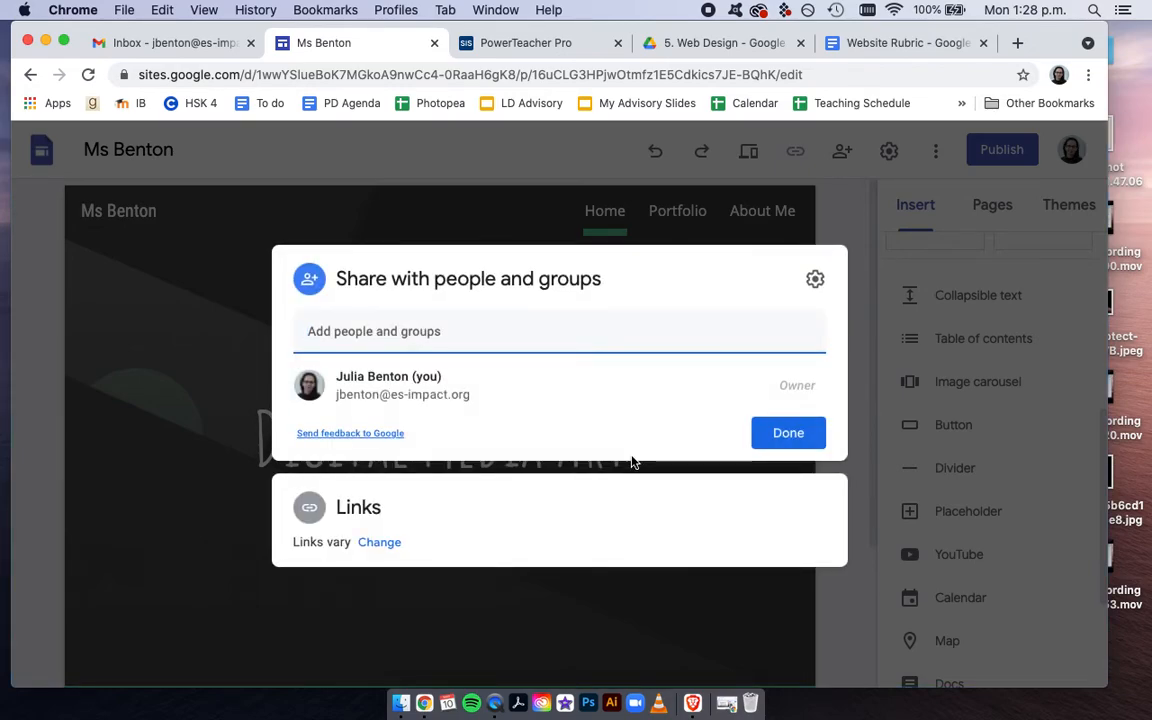
left_click(385, 544)
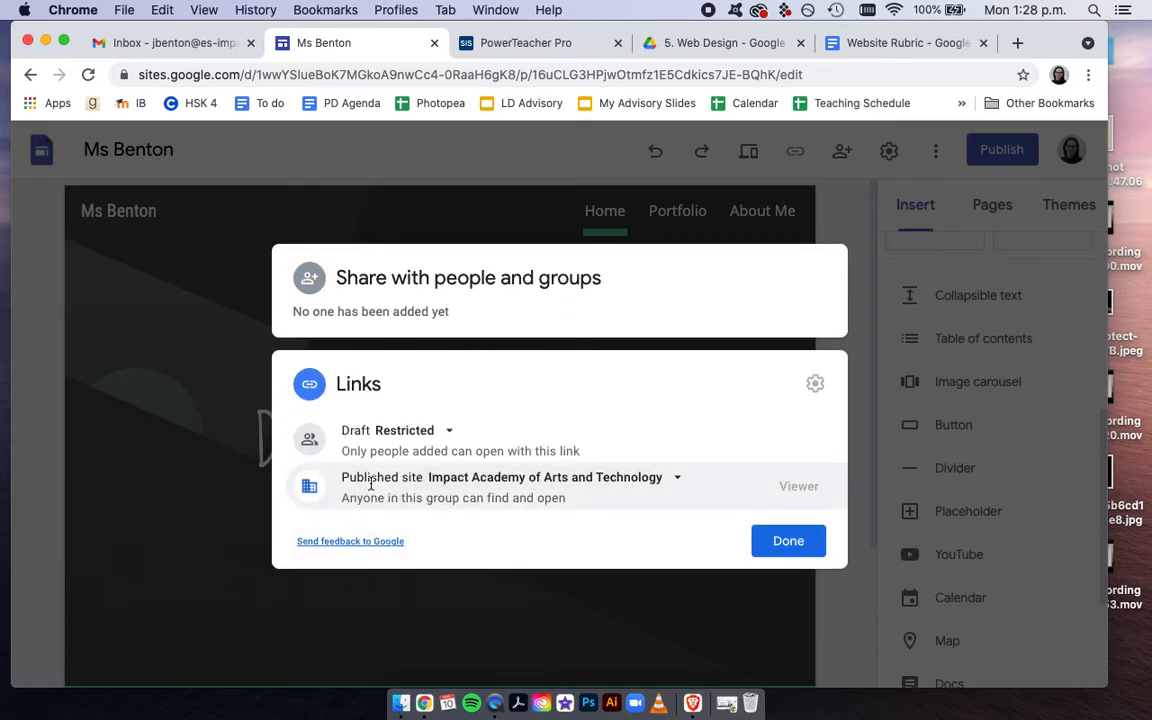
left_click(653, 480)
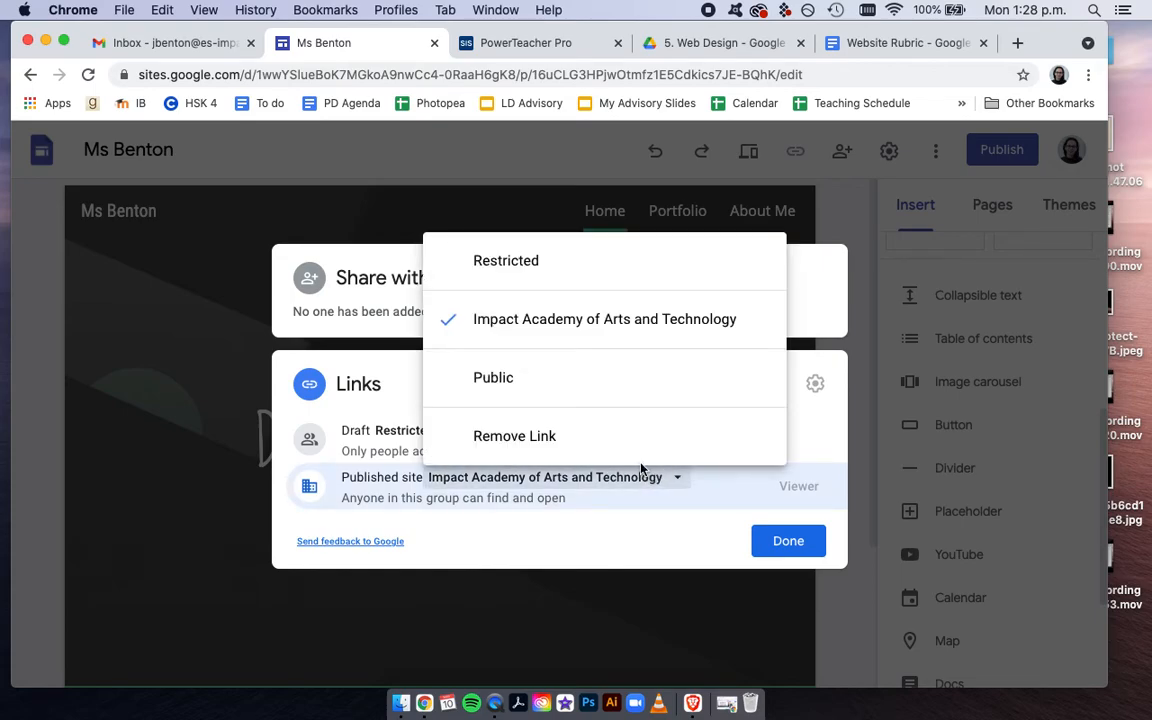
left_click(493, 380)
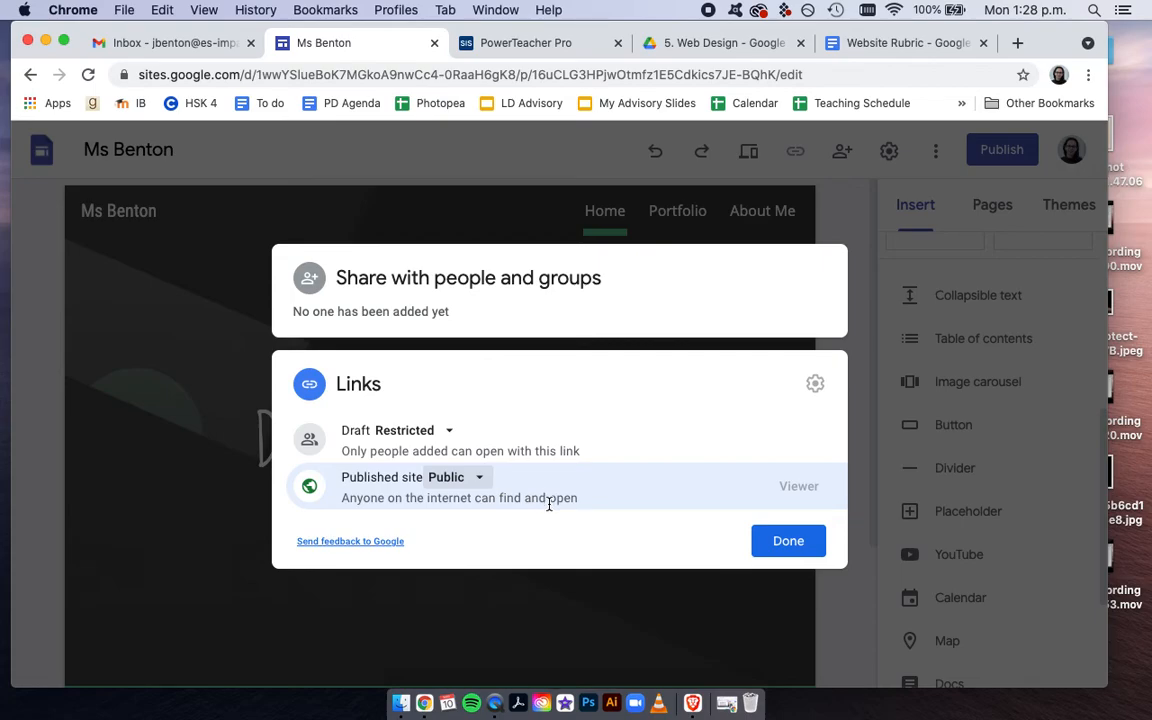
Step: Set the published site's link access to Impact Academy of Arts and Technology and publish the site
left_click(484, 484)
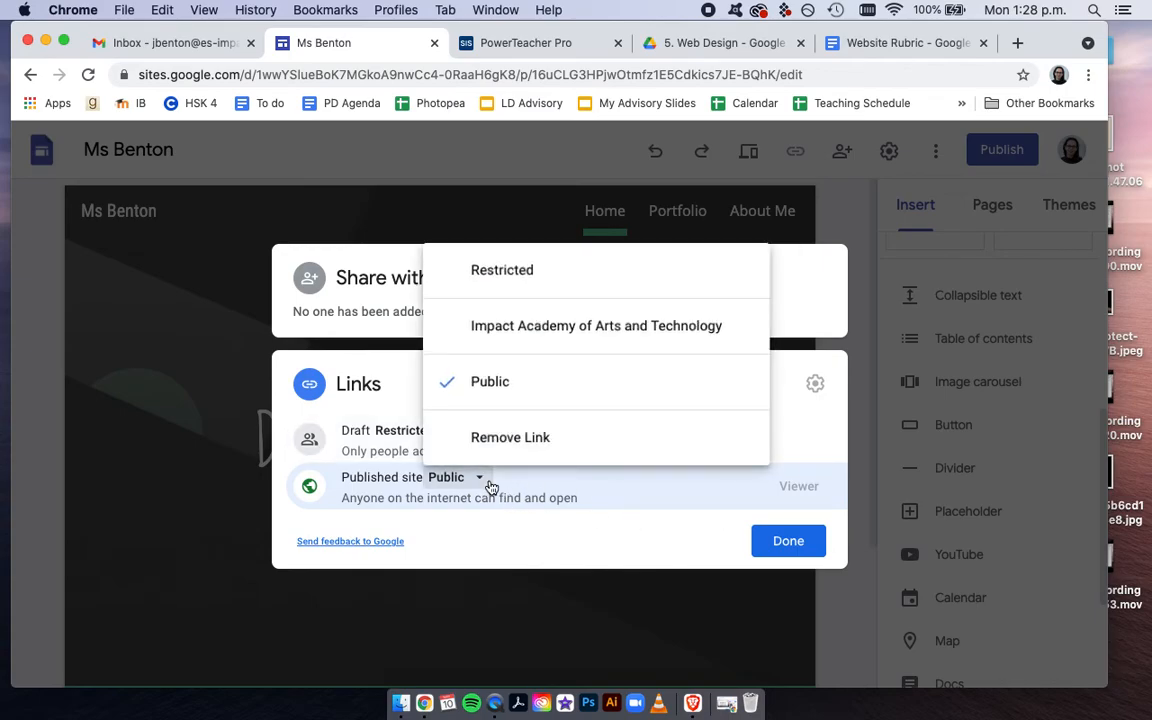
left_click(525, 327)
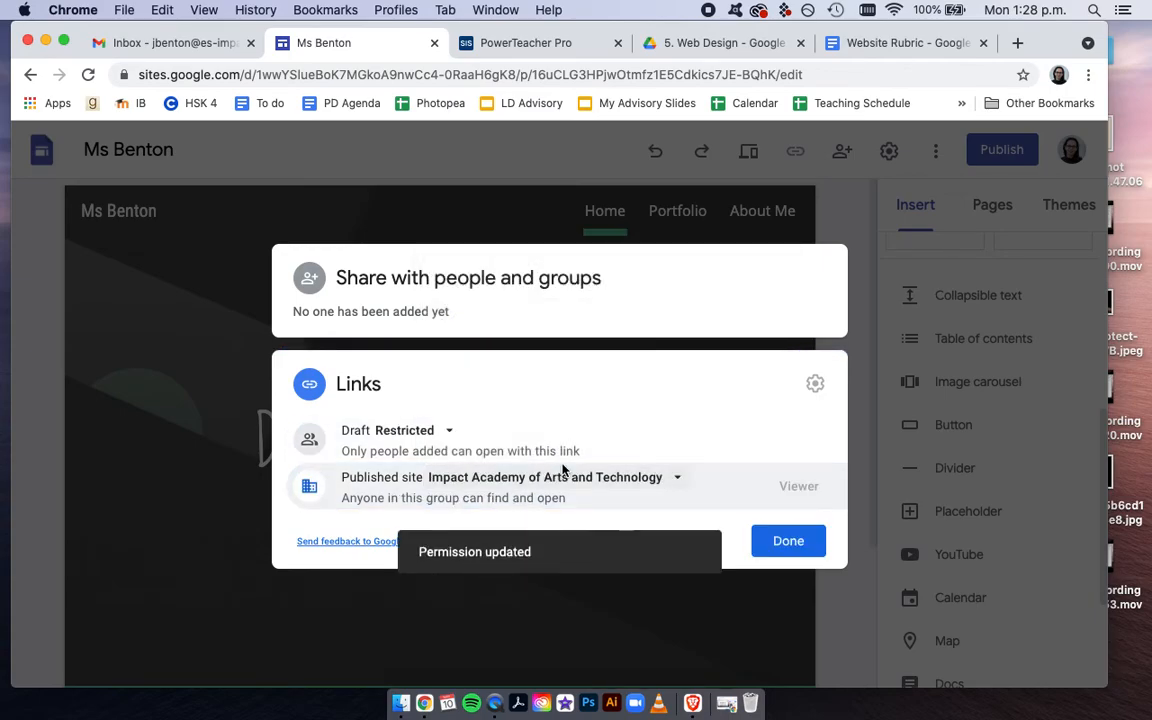
left_click(788, 542)
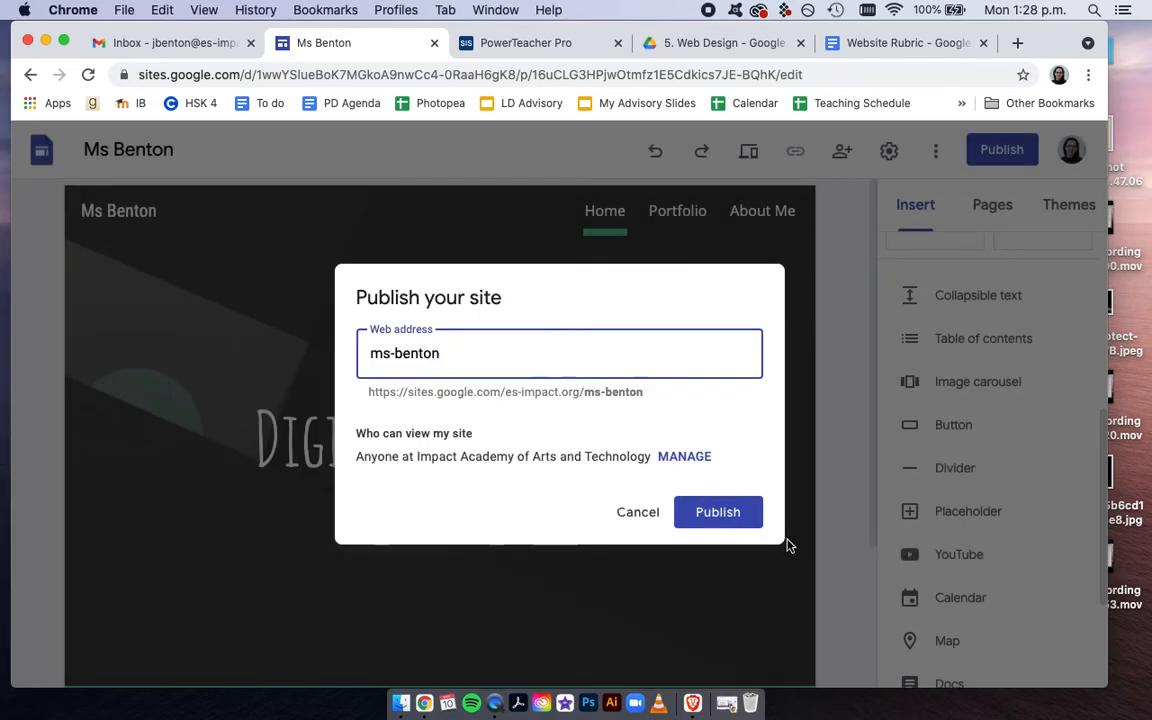
left_click(730, 519)
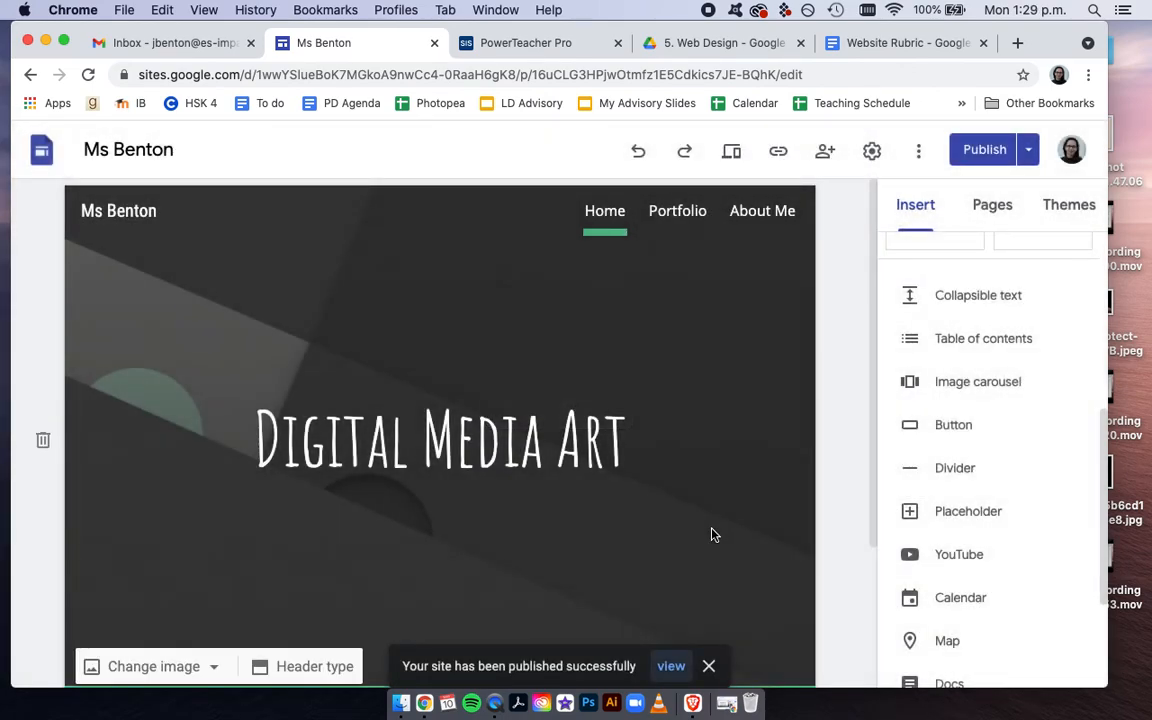
Step: Copy the published site's link and open it in a new browser tab
left_click(779, 152)
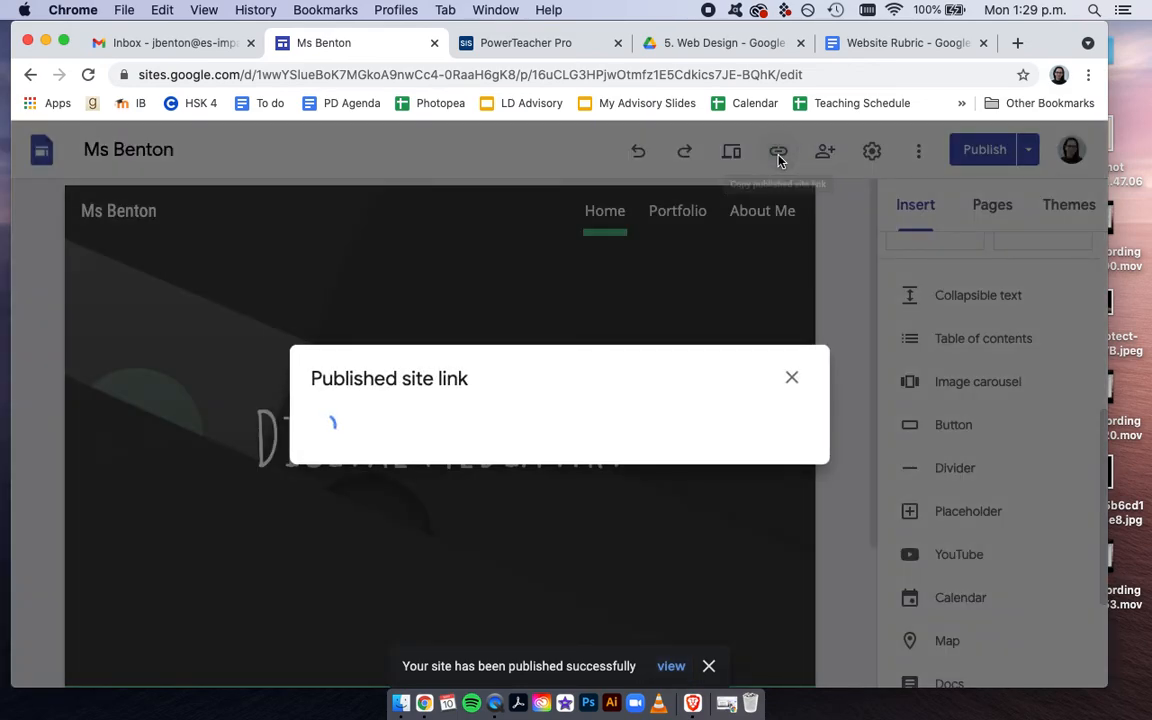
left_click(759, 418)
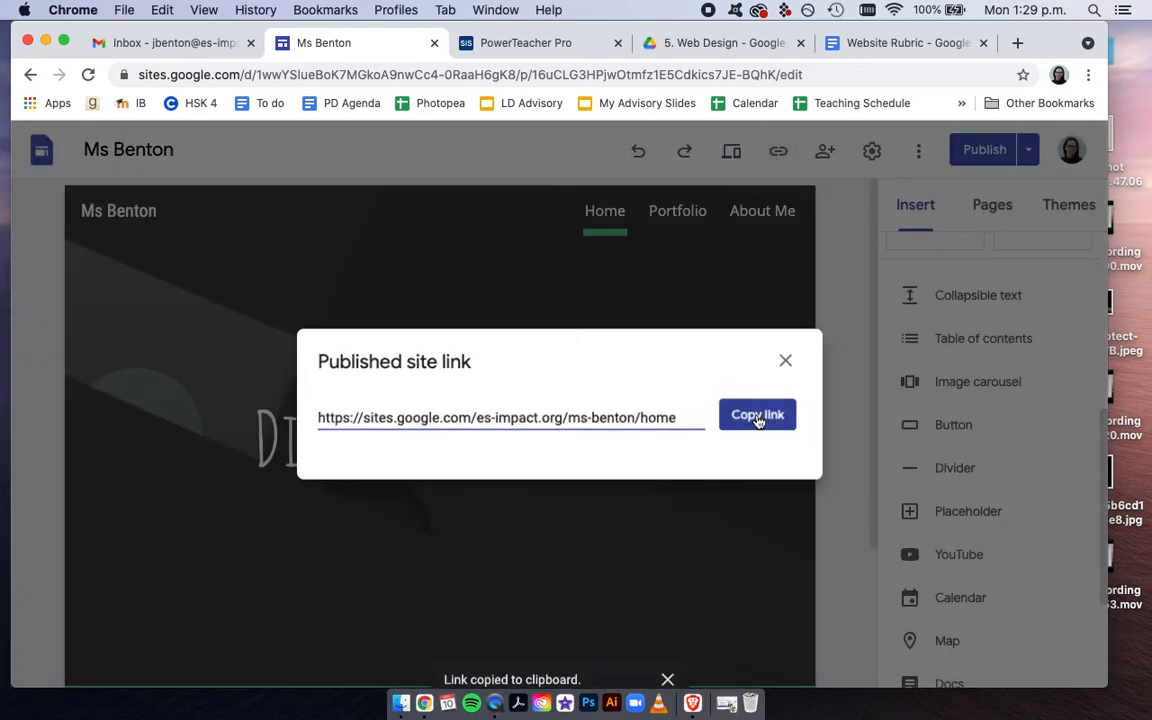
left_click(1017, 43)
key("super+v")
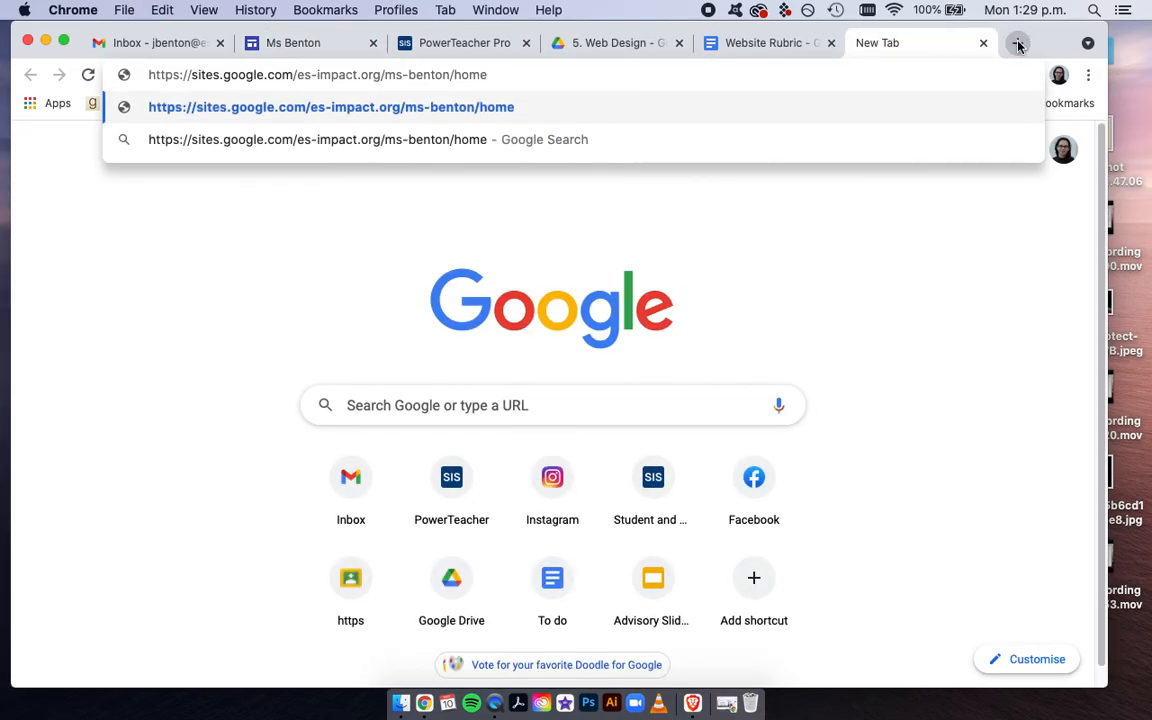
key("Return")
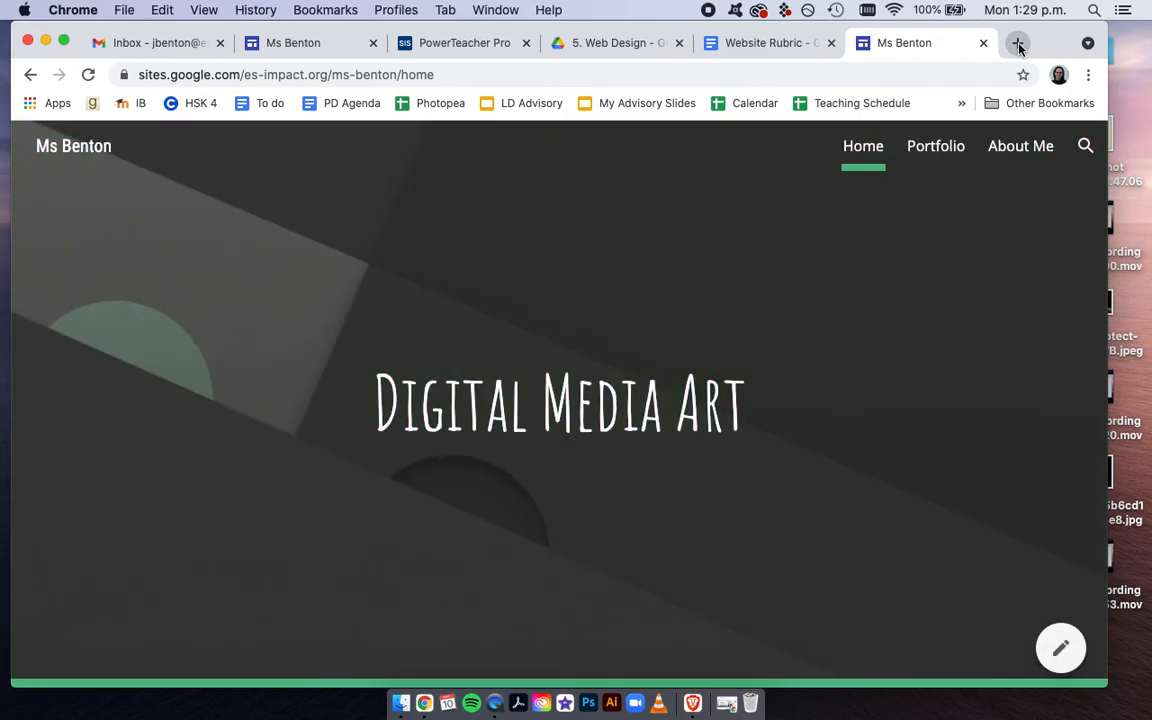